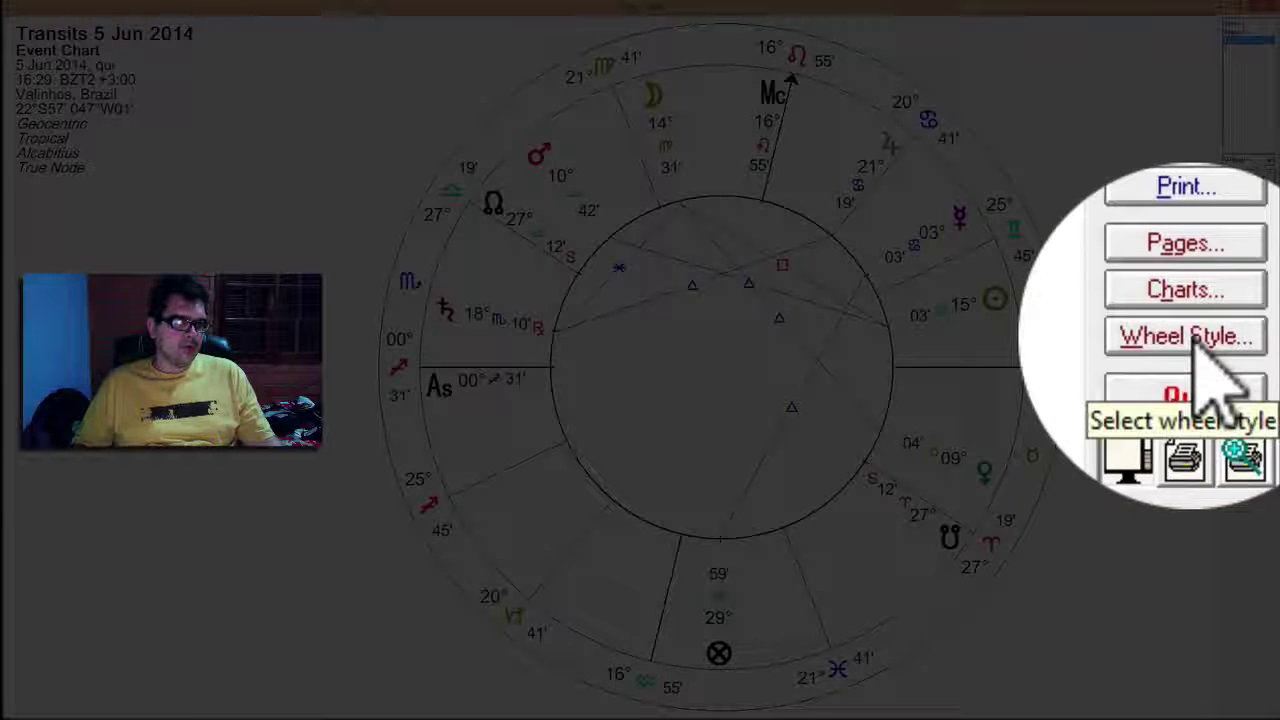
# - Look through the list of available wheel designs for the displayed chart, then dismiss it
pyautogui.click(1248, 340)
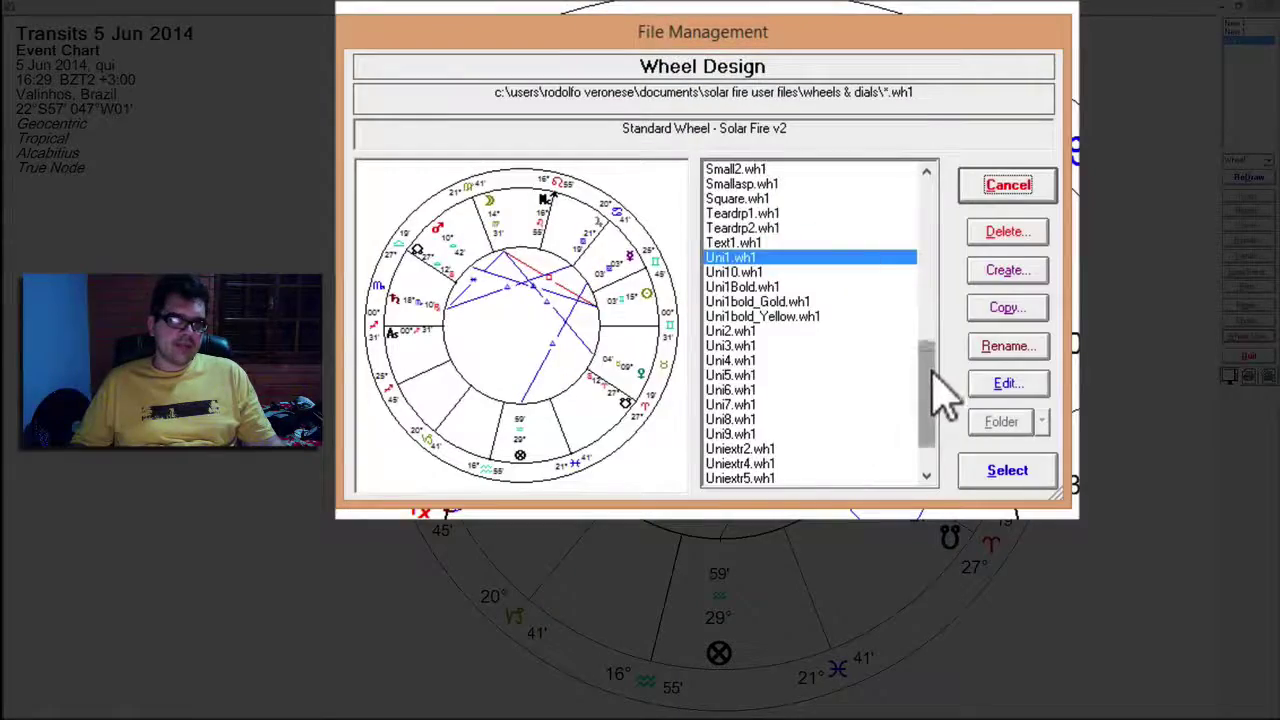
pyautogui.moveTo(932, 374); pyautogui.dragTo(931, 177)
pyautogui.click(1006, 184)
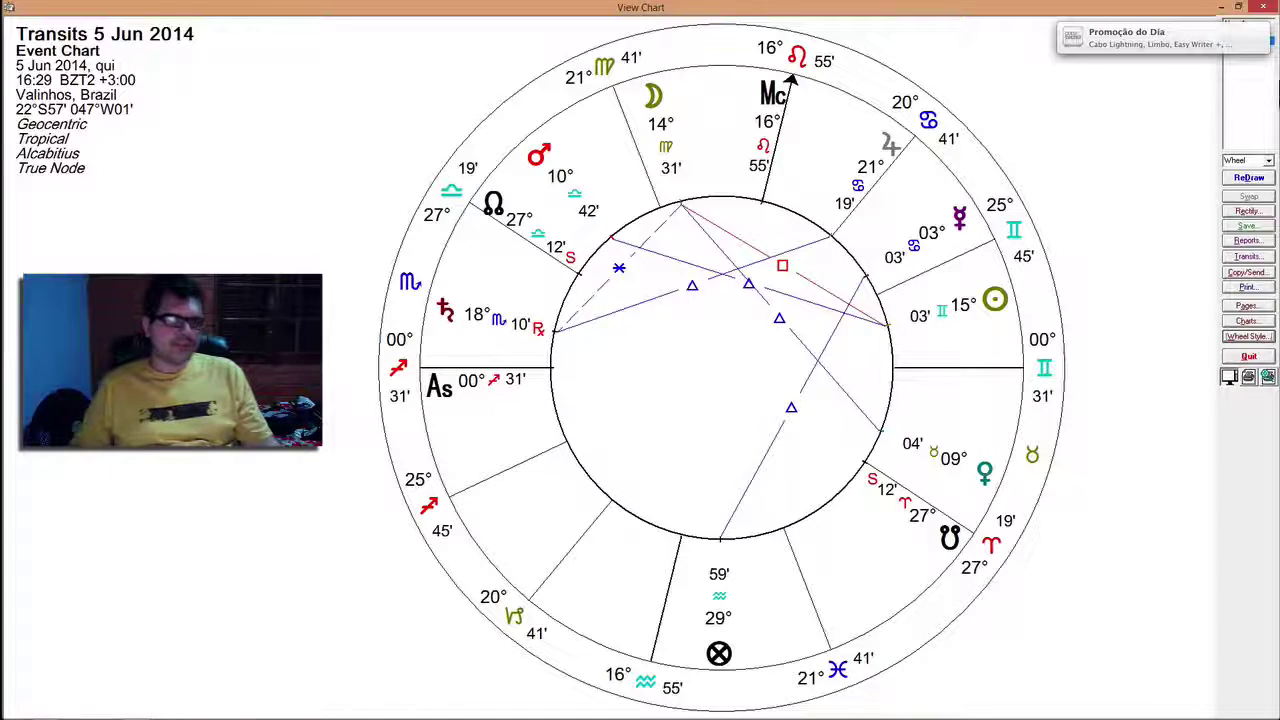
# - Close the chart view and open the Page Designer utility
pyautogui.click(1262, 8)
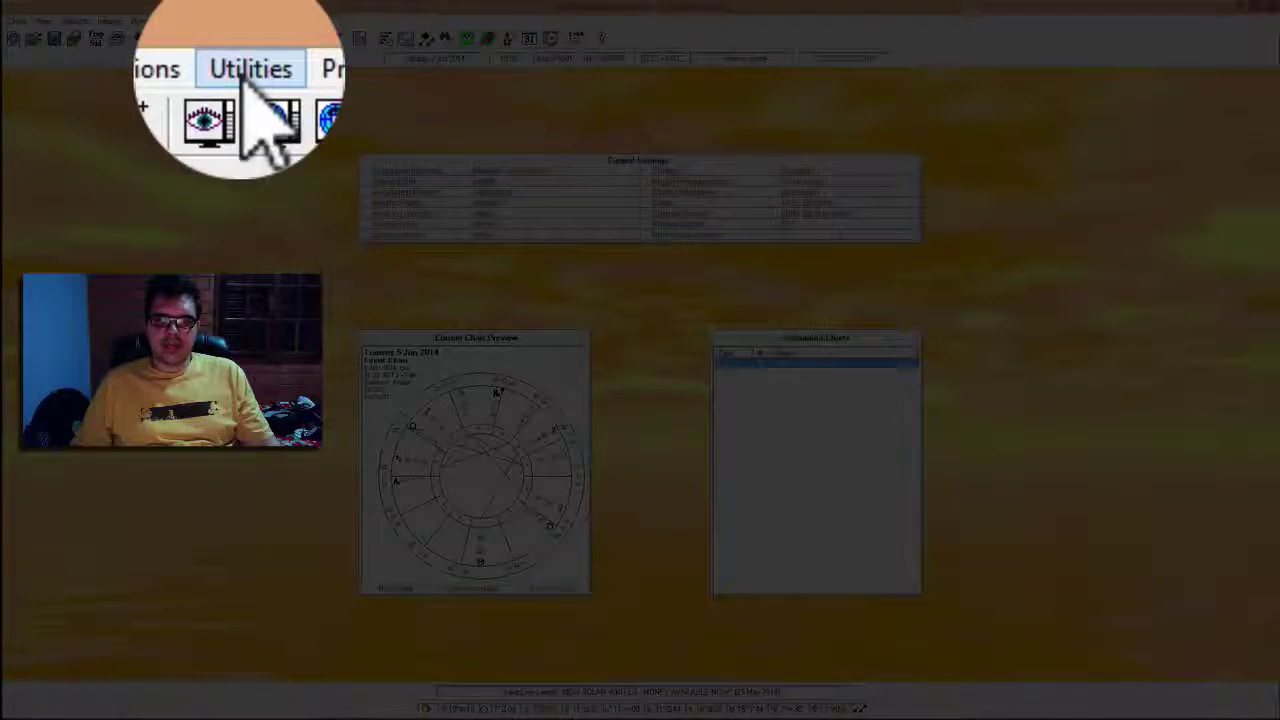
pyautogui.click(243, 22)
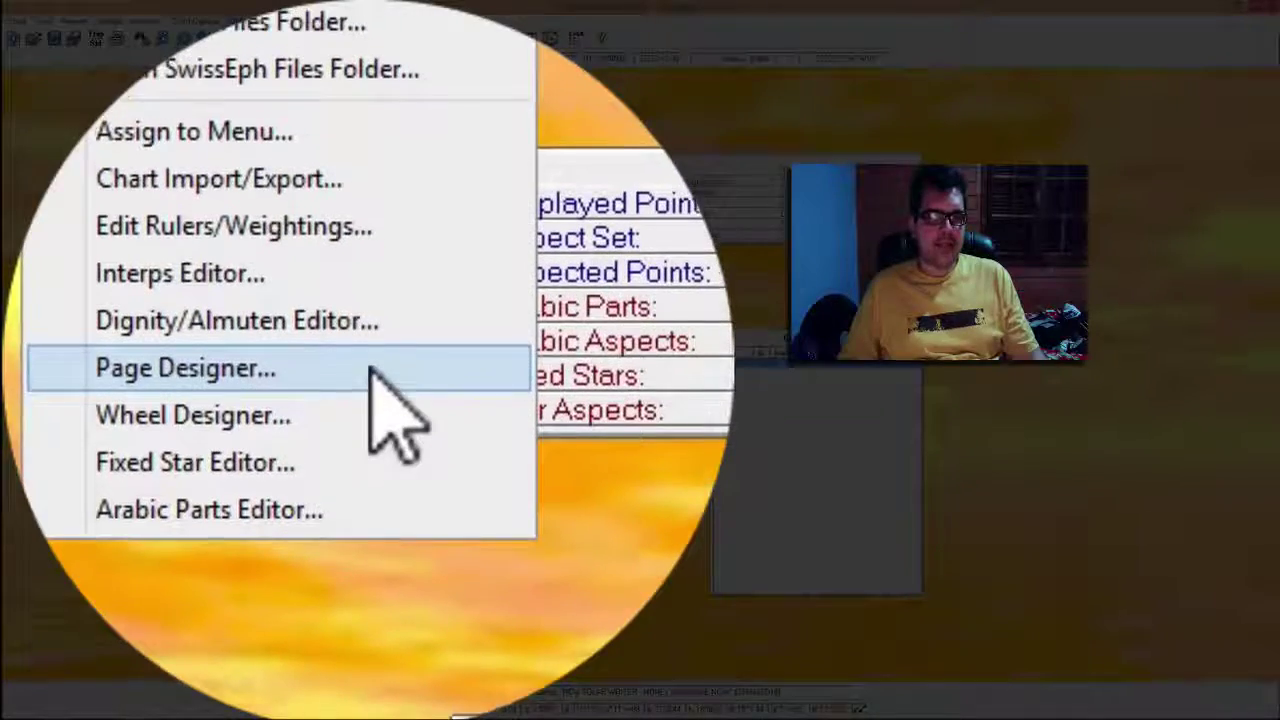
pyautogui.click(334, 222)
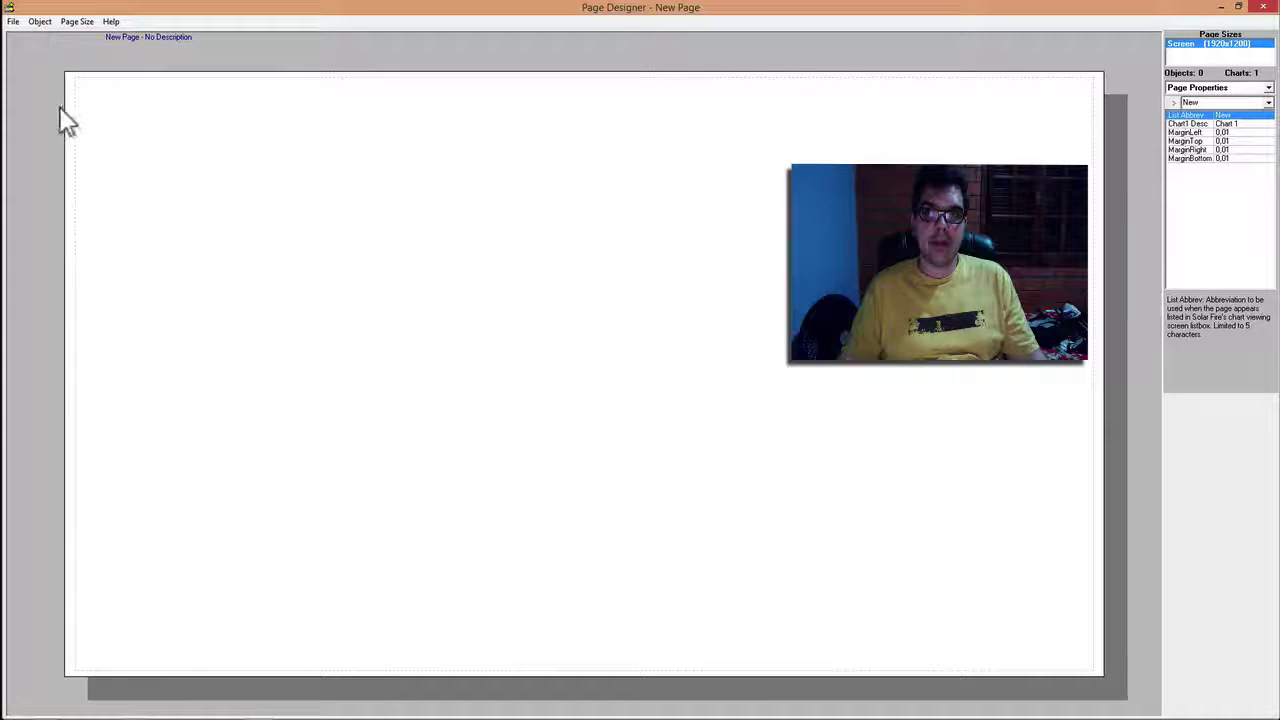
# - Set the new page's description to "um exemplo para o Youtube"
pyautogui.click(13, 22)
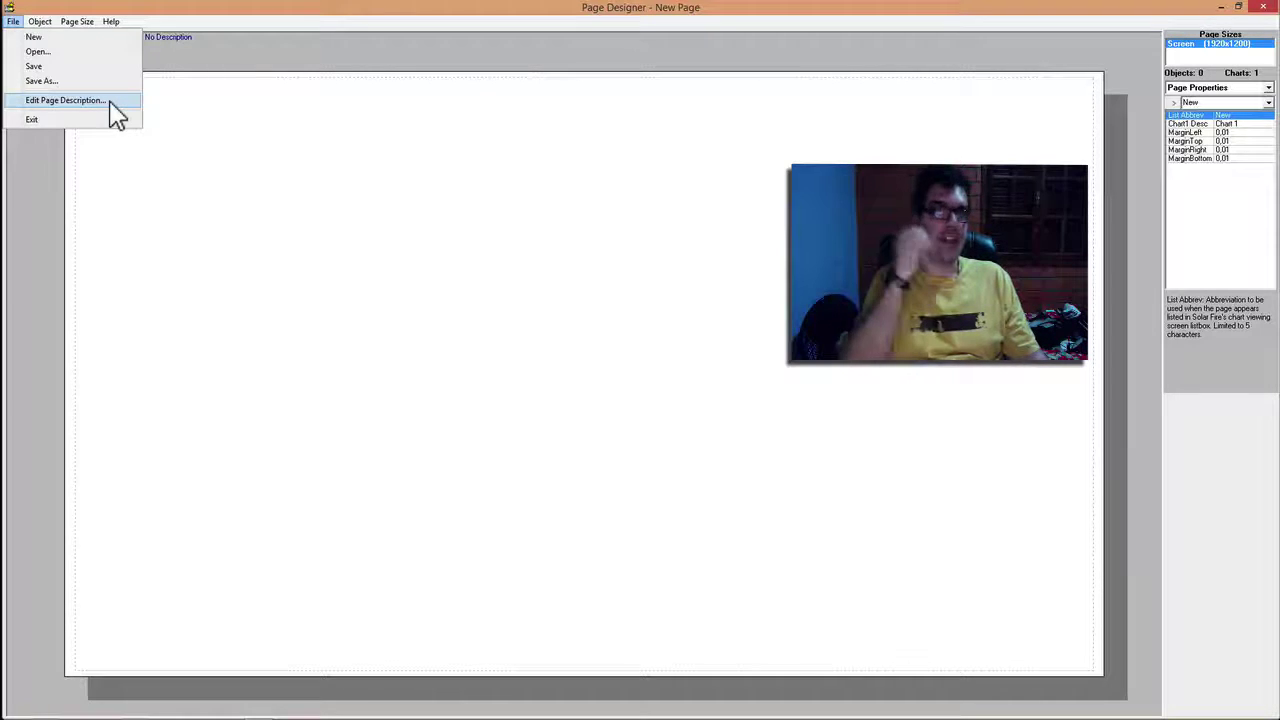
pyautogui.click(112, 103)
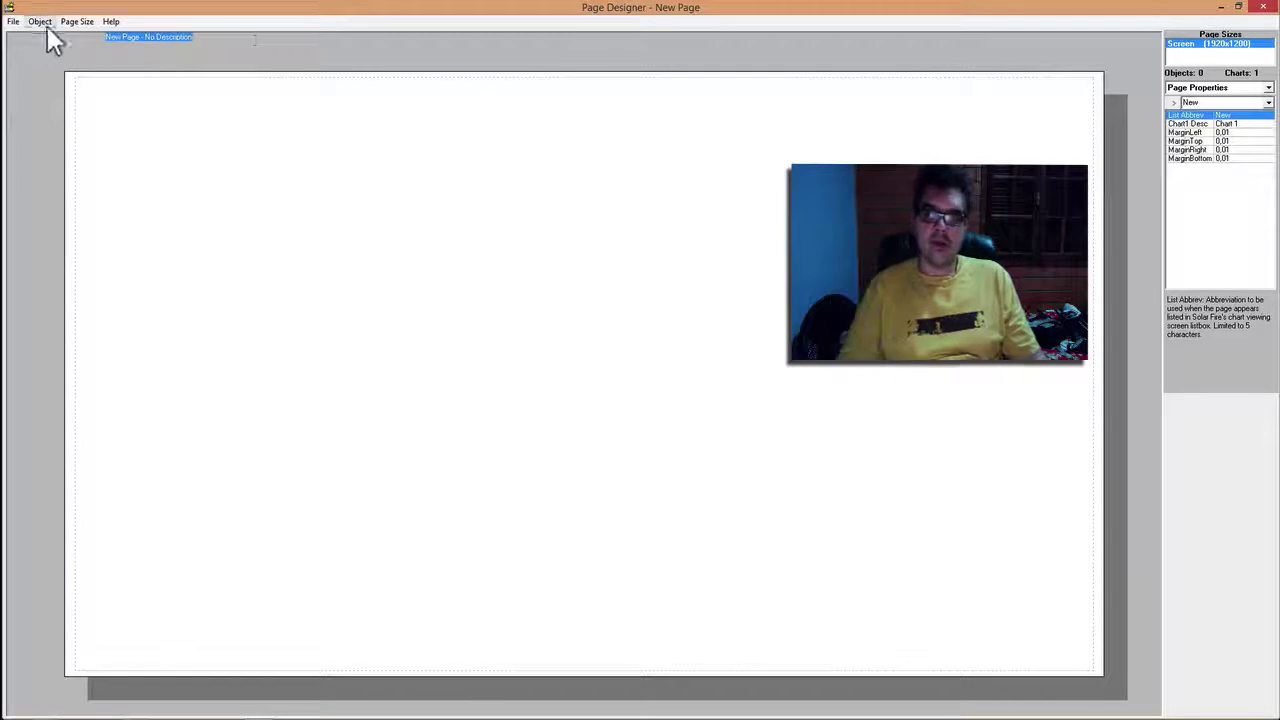
pyautogui.click(18, 24)
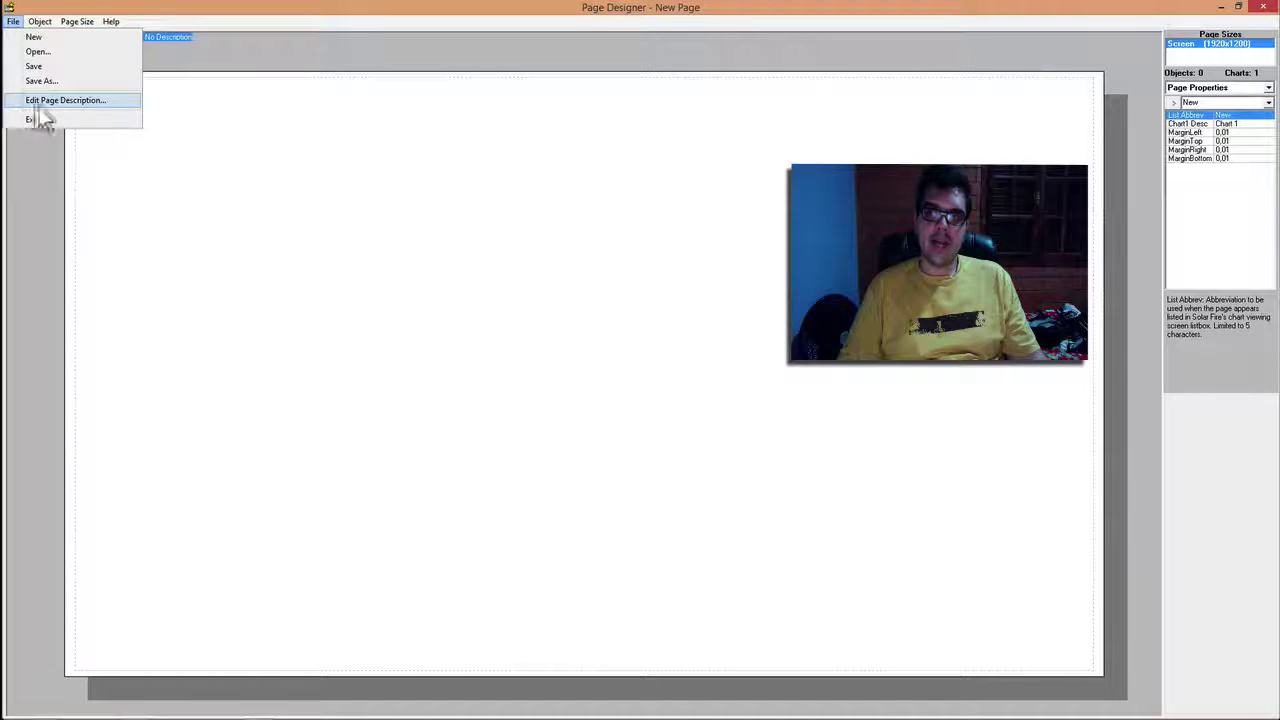
pyautogui.click(70, 103)
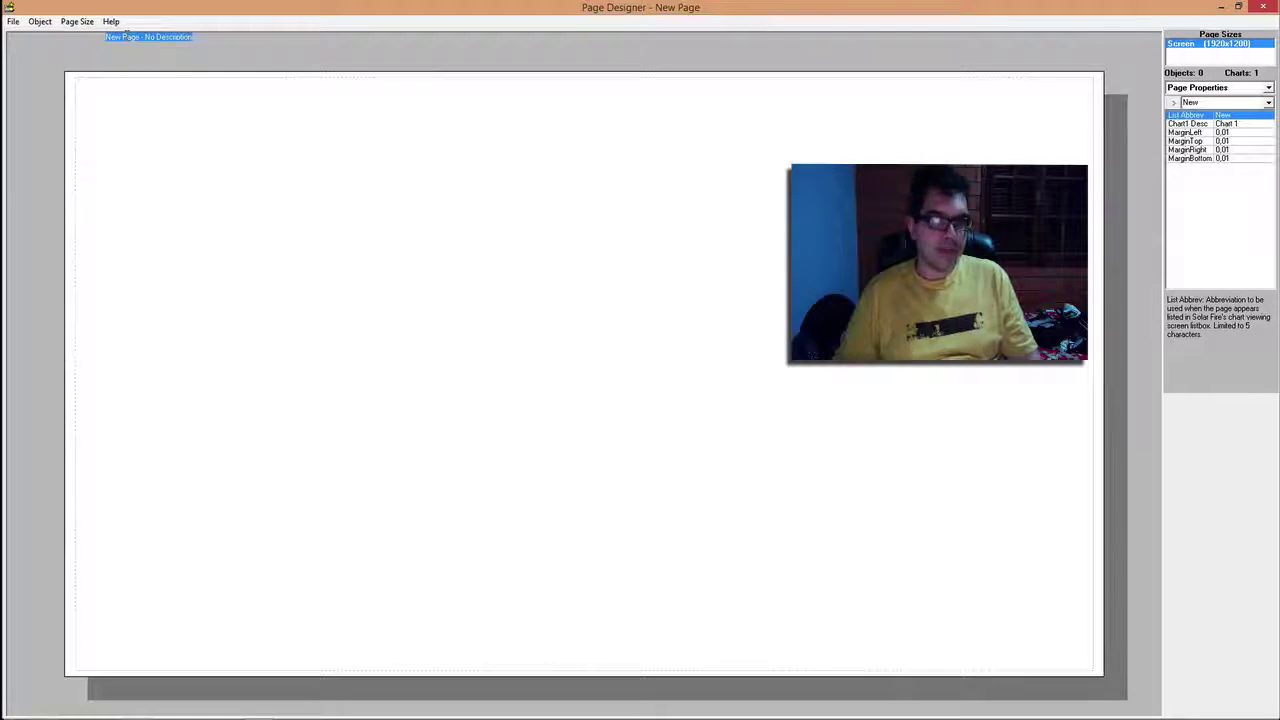
pyautogui.write('um exe')
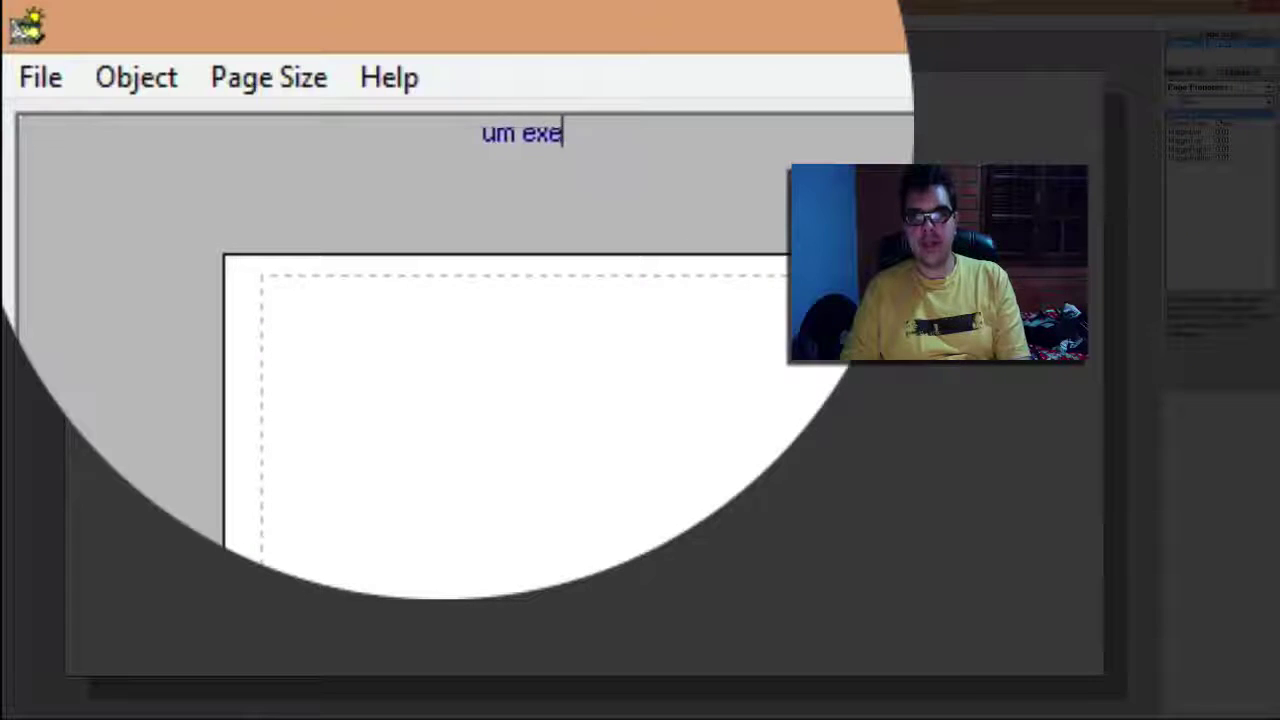
pyautogui.write('mplo para o ')
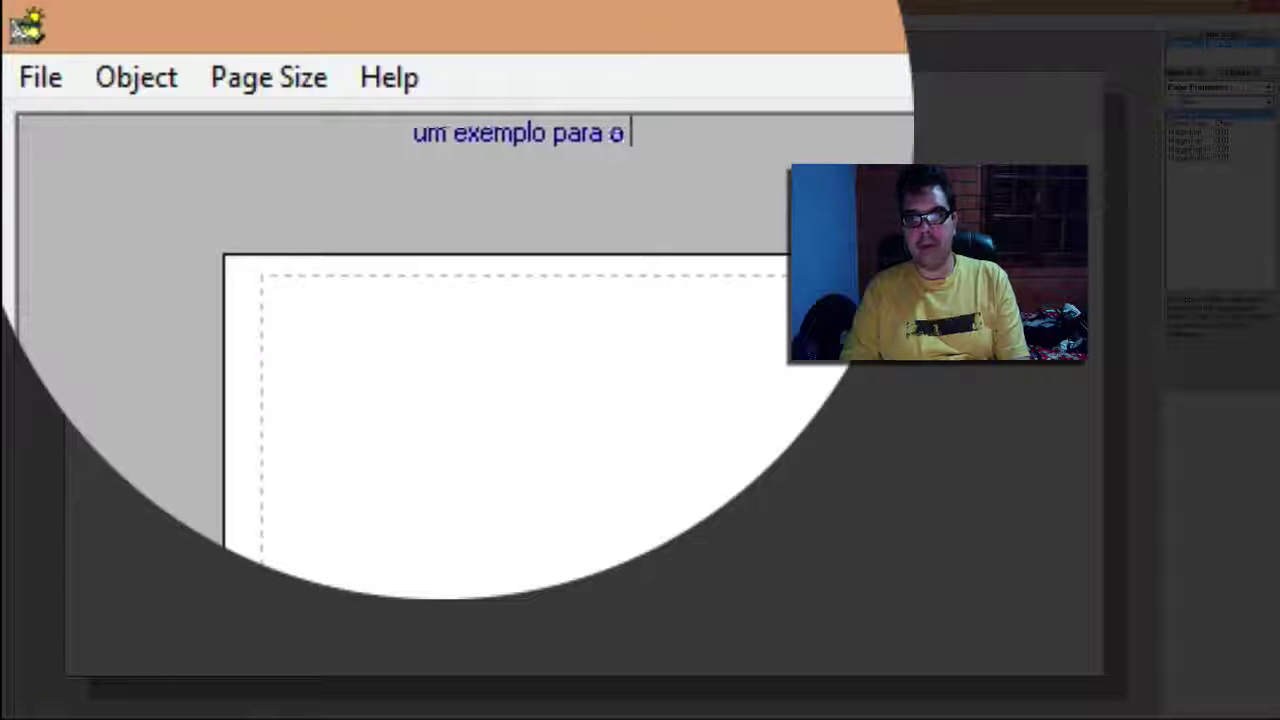
pyautogui.write('Youtub')
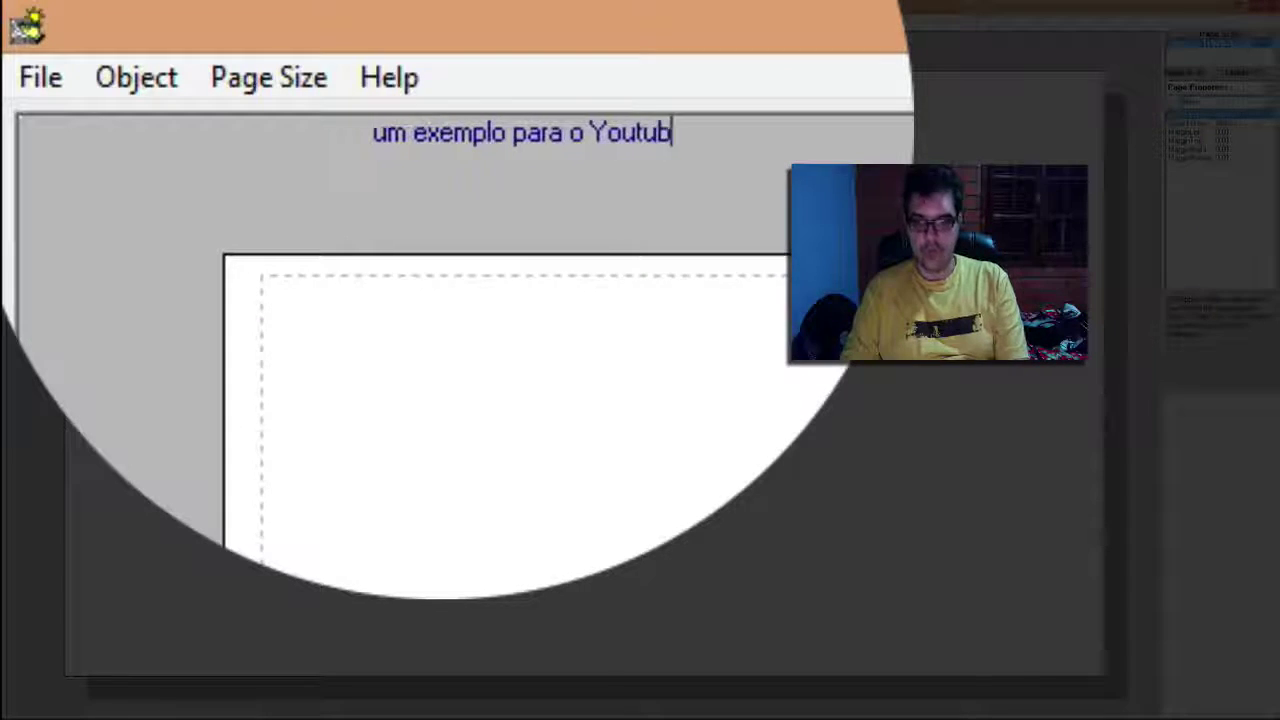
pyautogui.write('e')
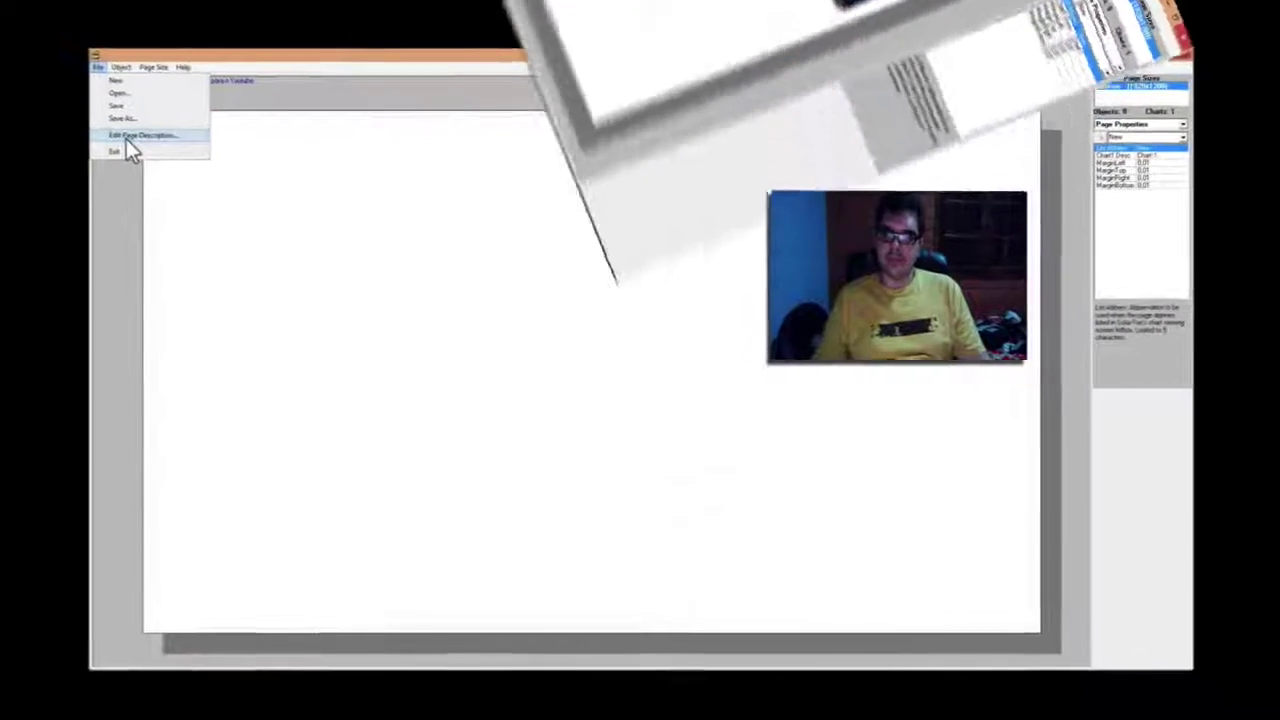
pyautogui.moveTo(121, 67)
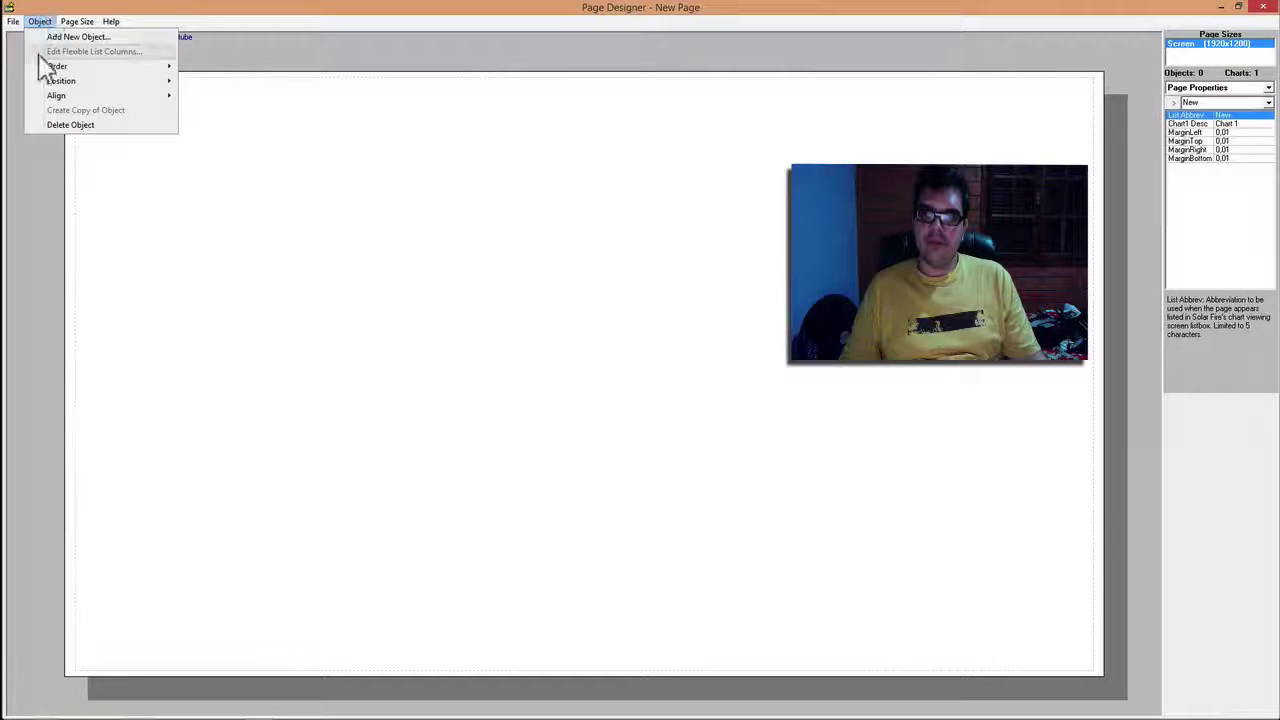
pyautogui.click(35, 23)
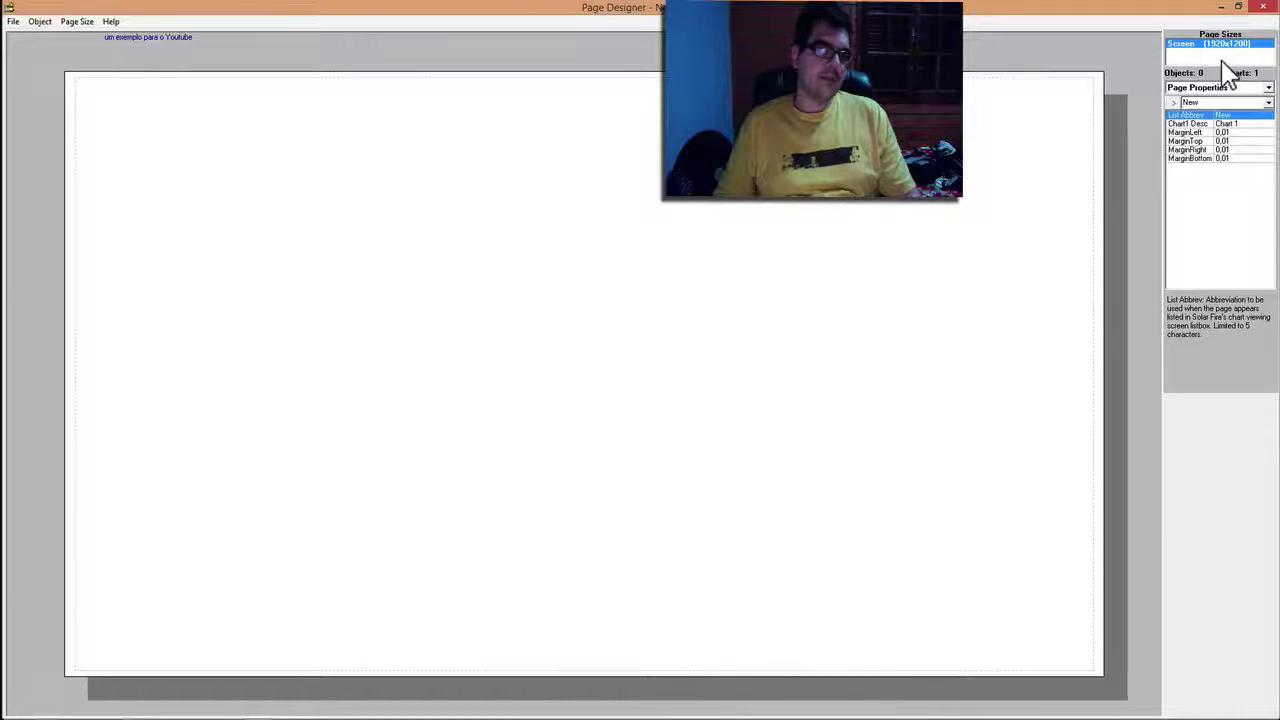
pyautogui.click(36, 21)
pyautogui.moveTo(25, 26)
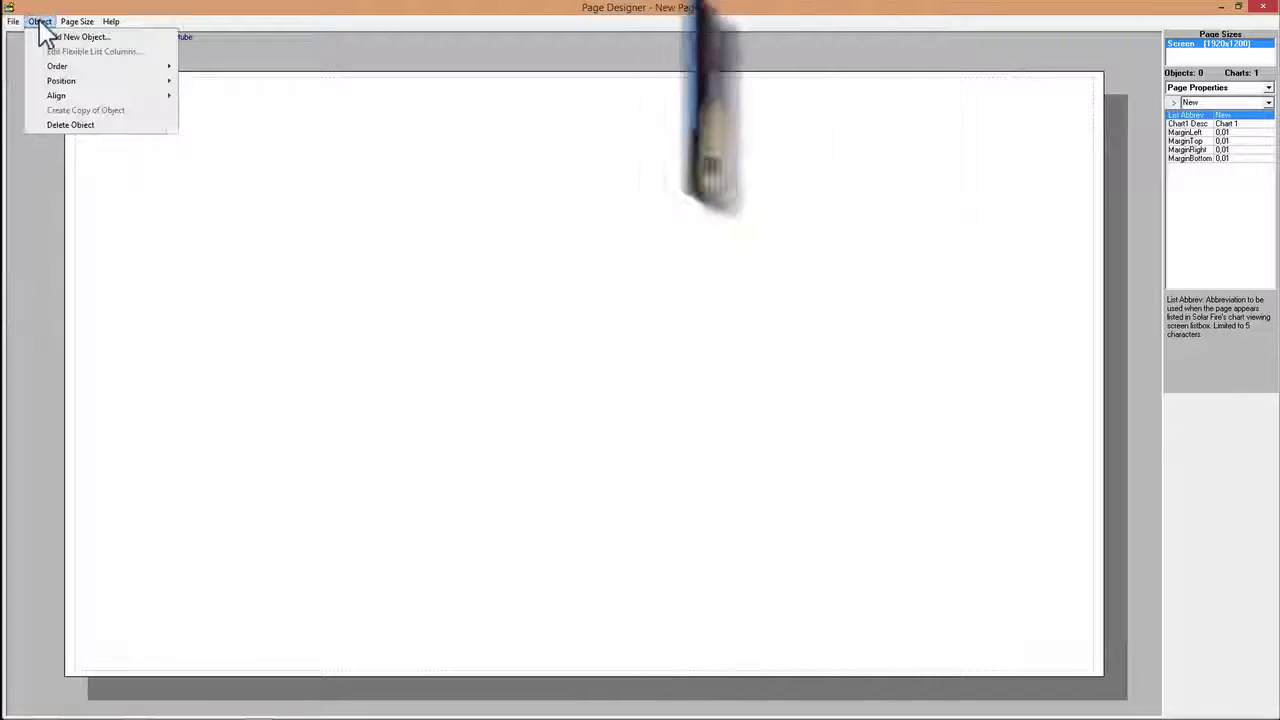
# - Review the choices for adding a new page size, including the Printer option, and close the dialog
pyautogui.moveTo(110, 70)
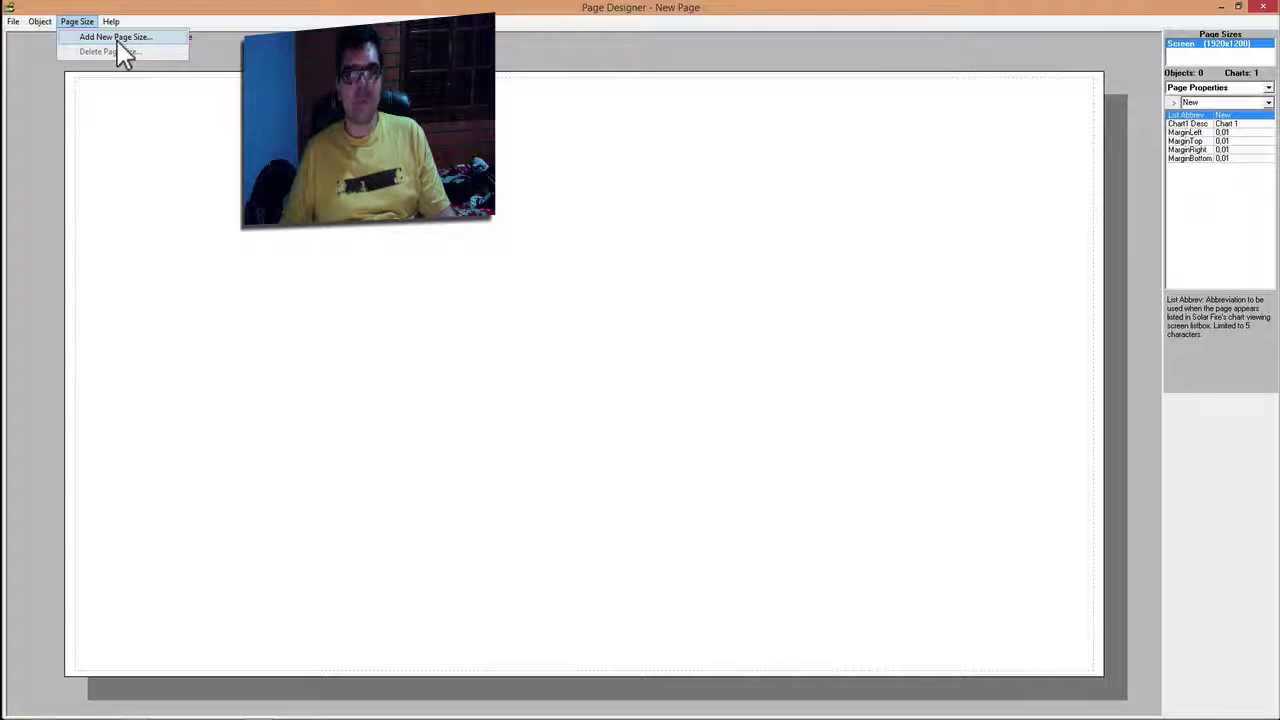
pyautogui.click(117, 40)
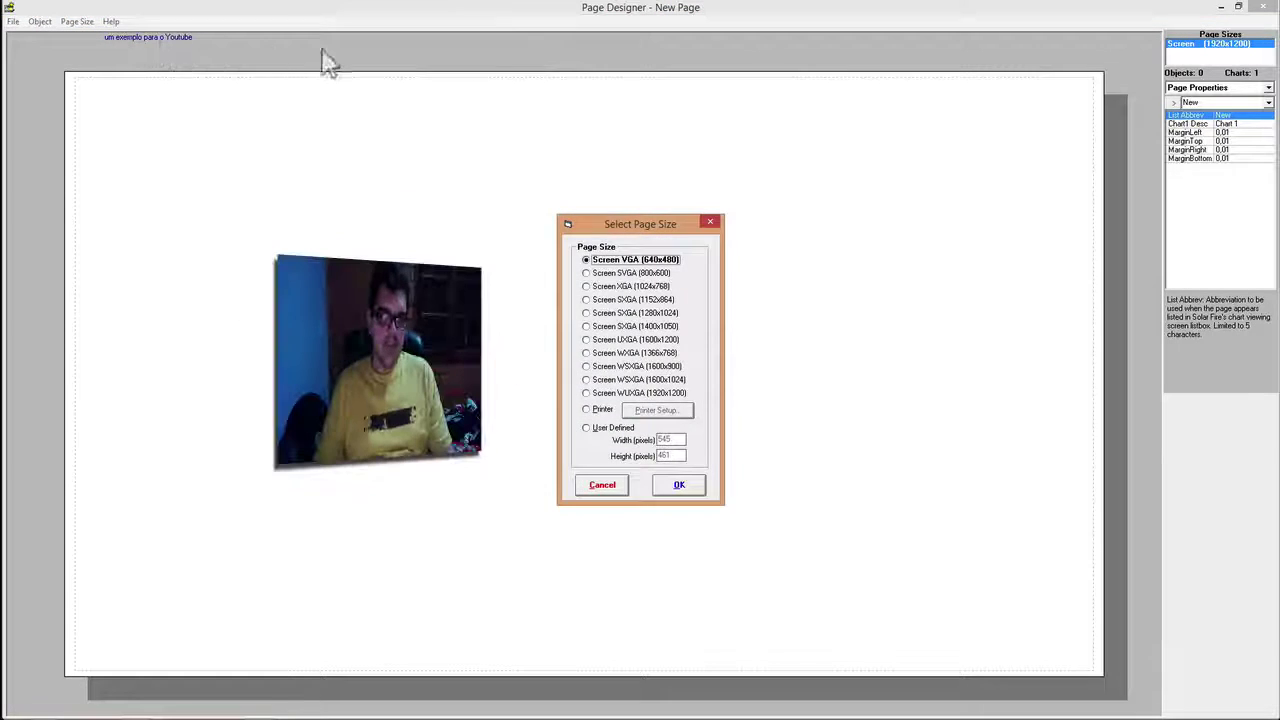
pyautogui.moveTo(631, 224); pyautogui.dragTo(632, 116)
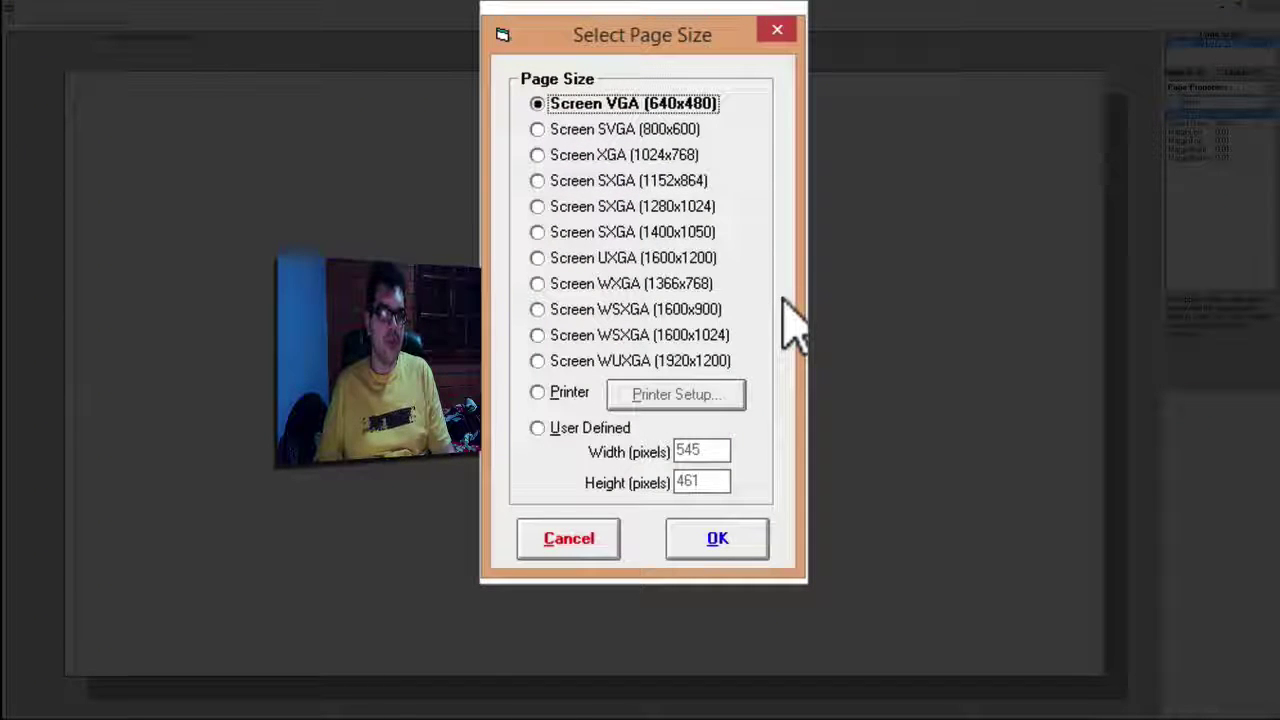
pyautogui.click(537, 392)
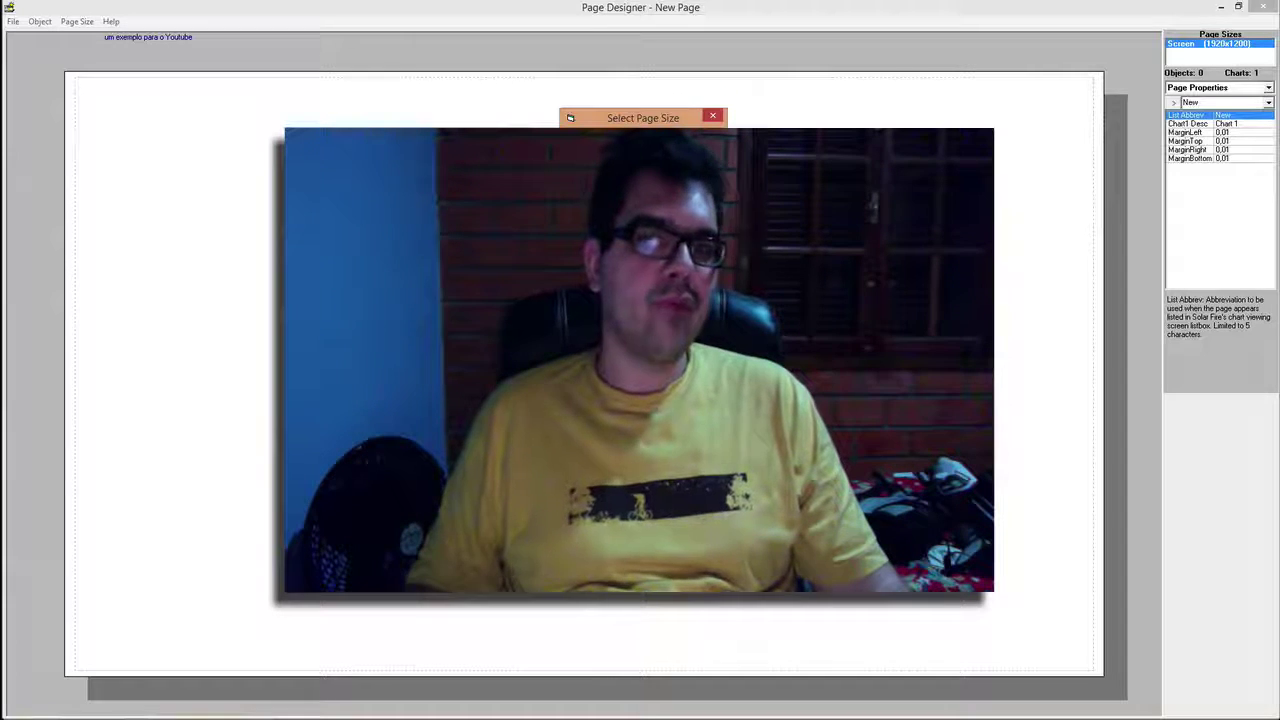
pyautogui.click(682, 466)
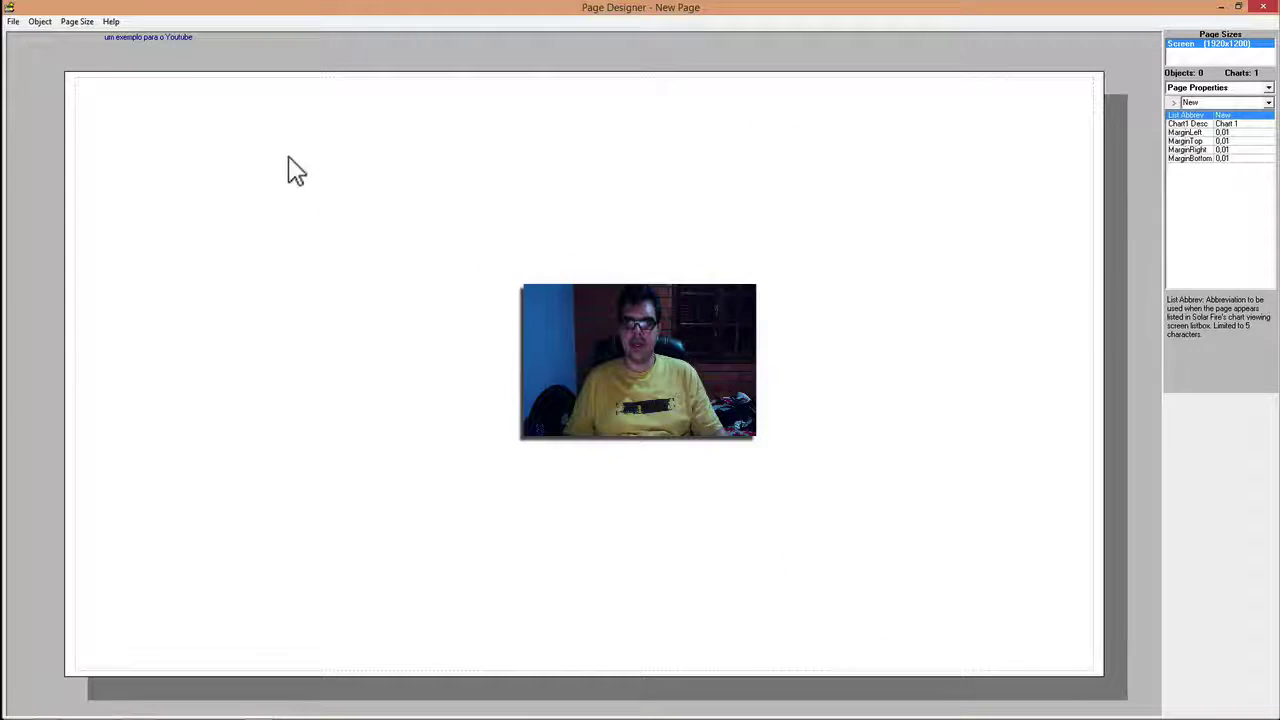
pyautogui.click(78, 21)
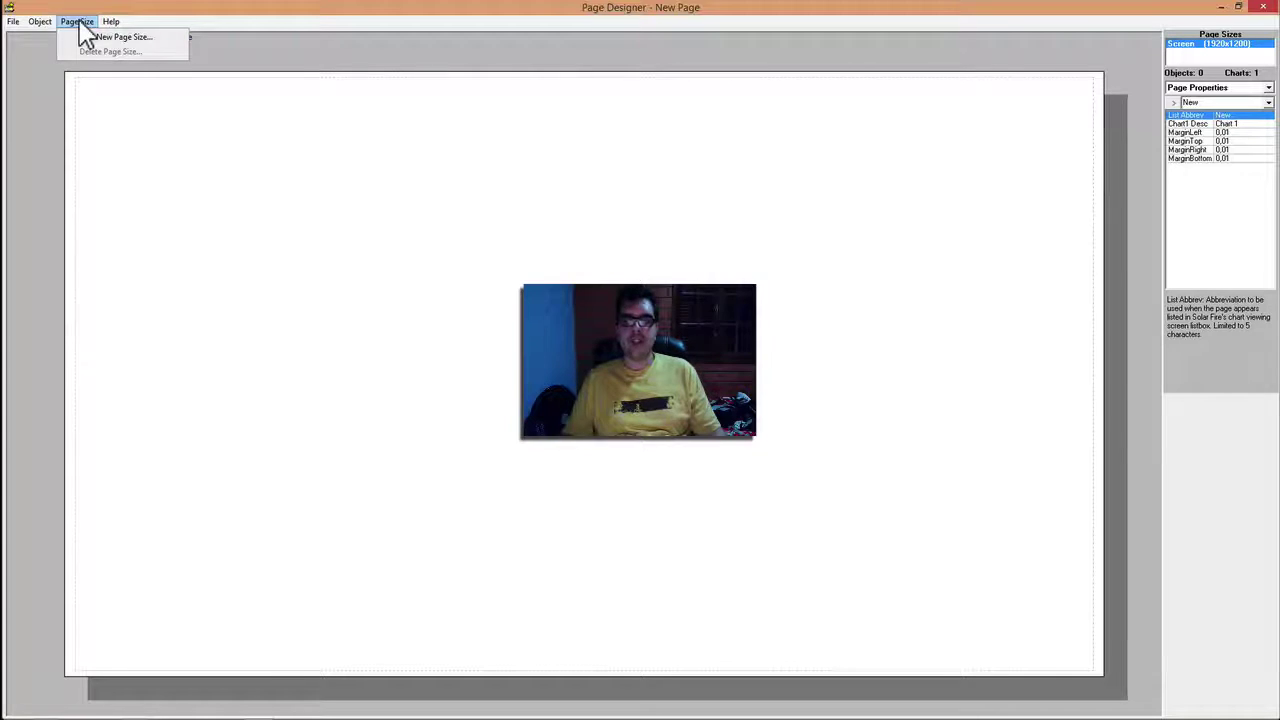
pyautogui.moveTo(36, 24)
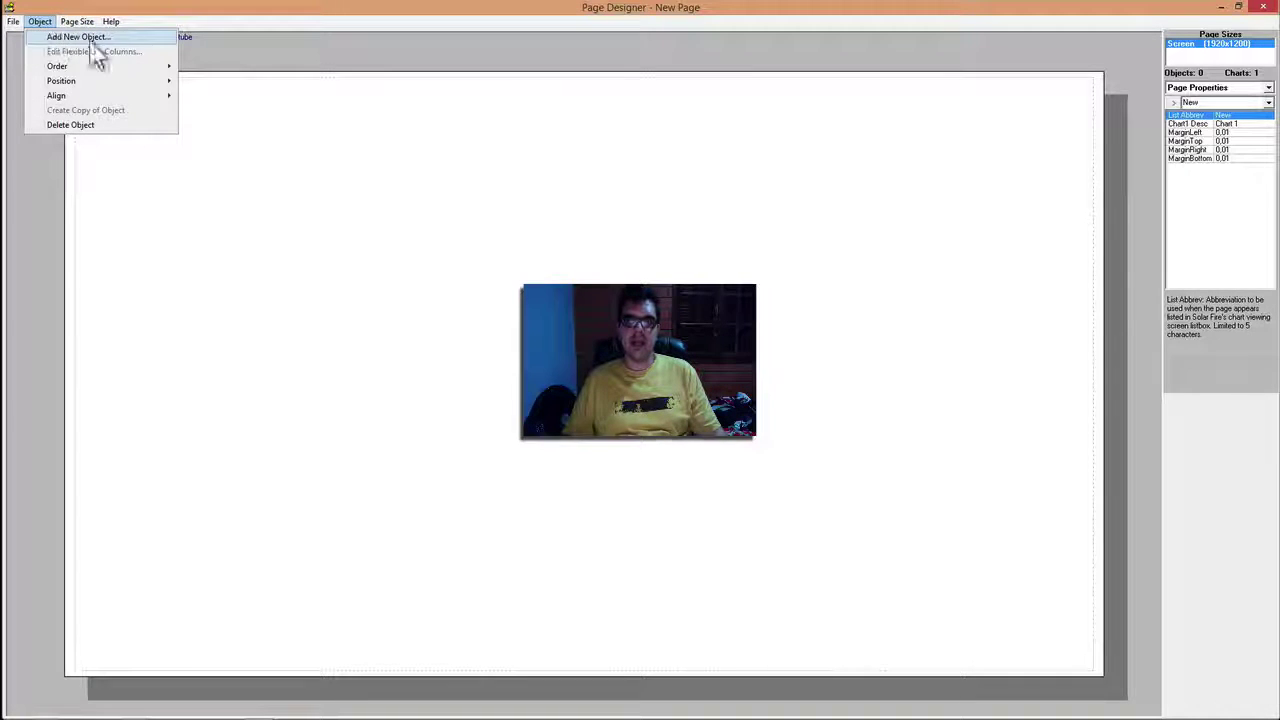
pyautogui.click(617, 243)
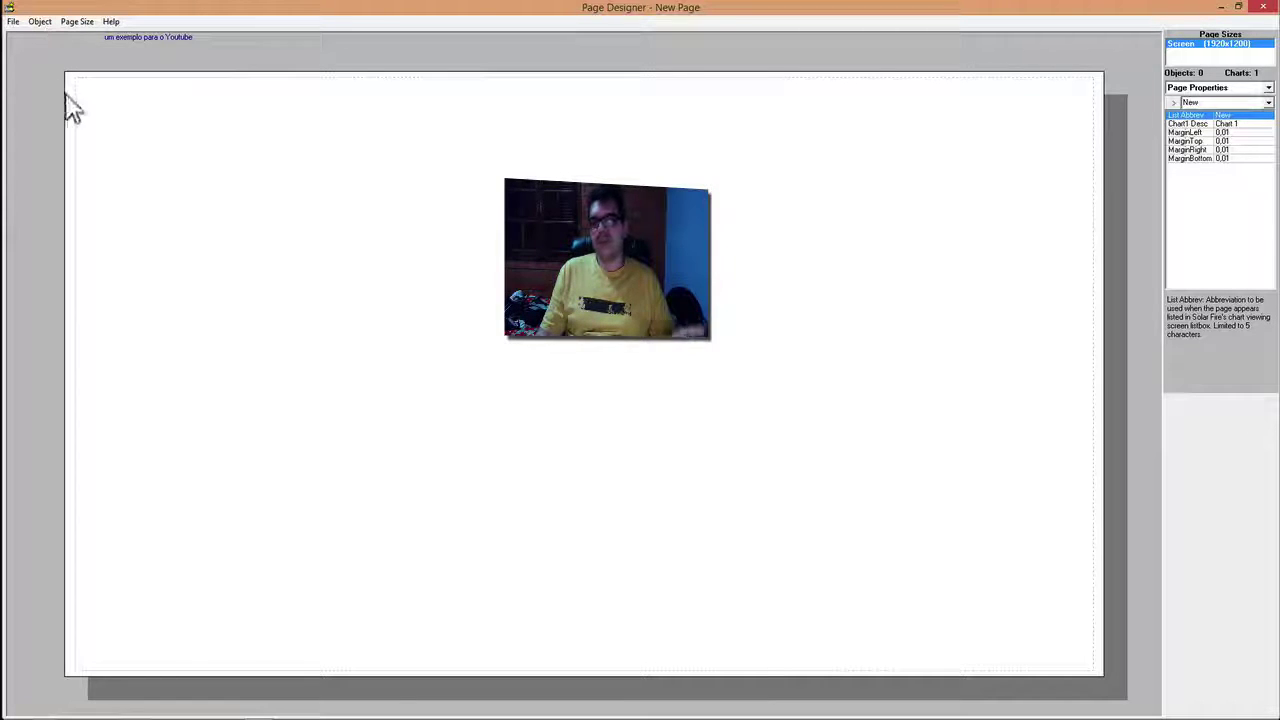
# - Start adding a new object to the page and bring up the list of insertable object types
pyautogui.click(44, 22)
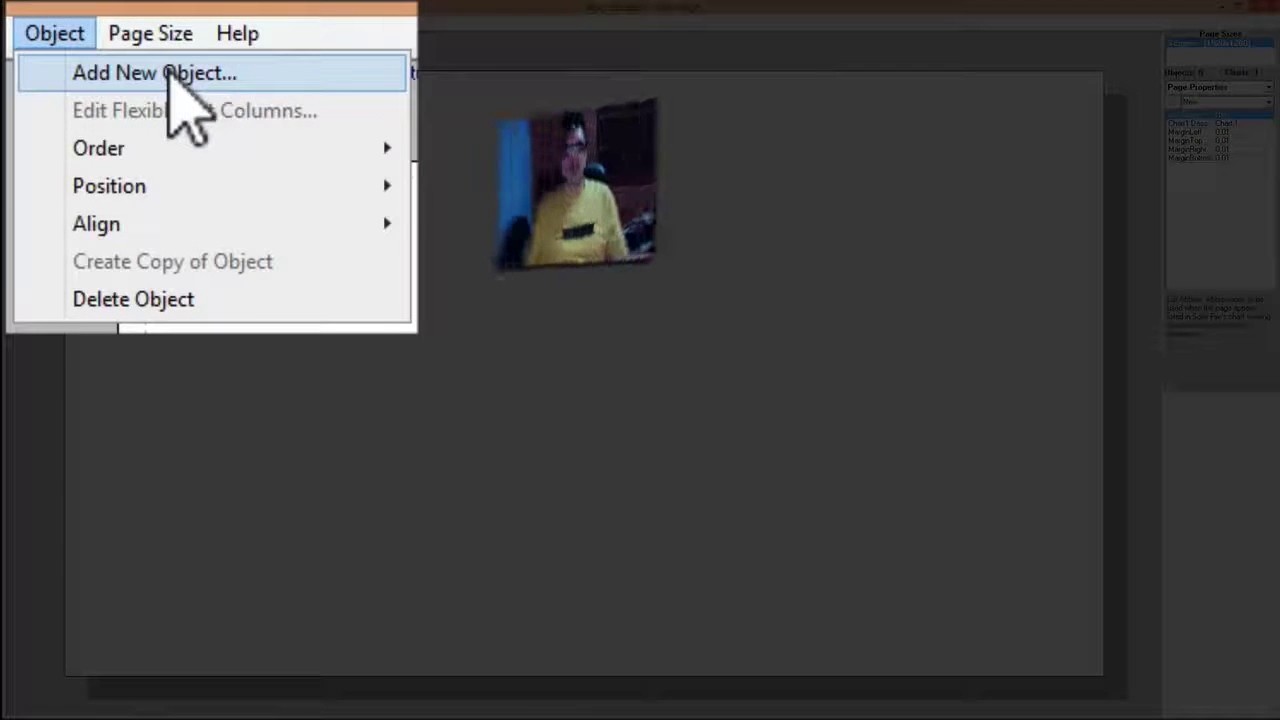
pyautogui.click(138, 37)
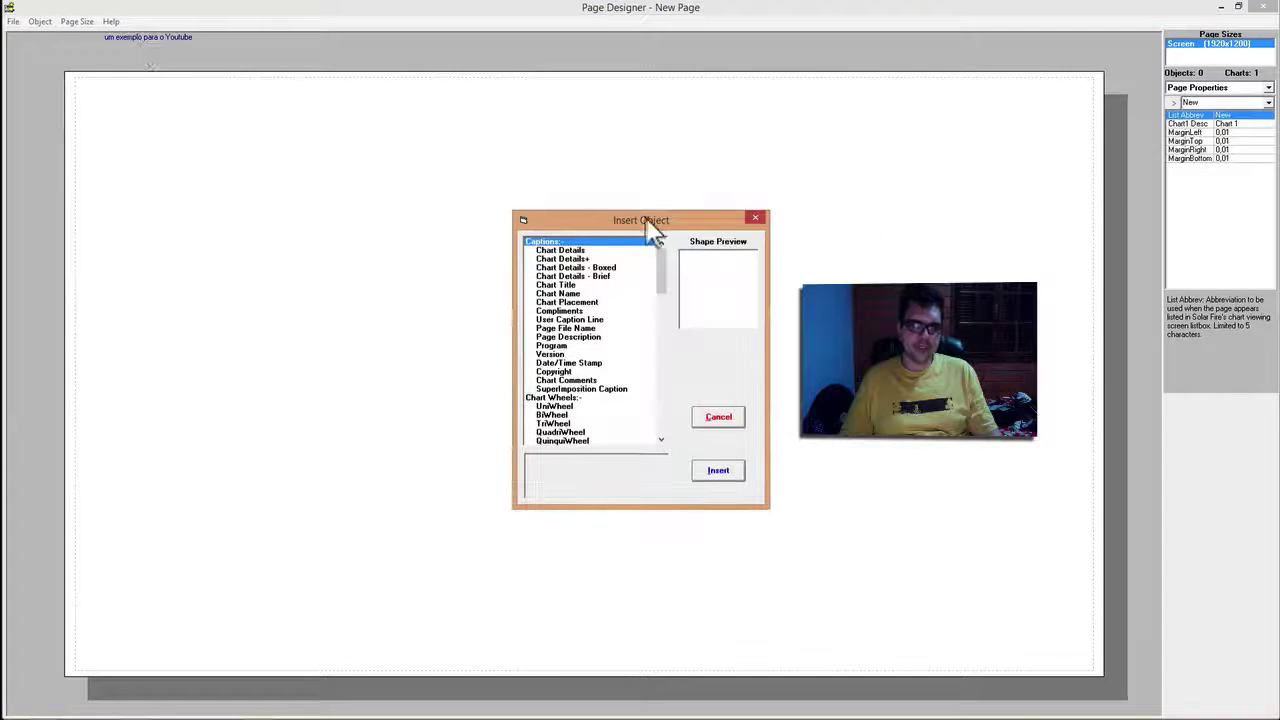
pyautogui.moveTo(710, 220); pyautogui.dragTo(720, 183)
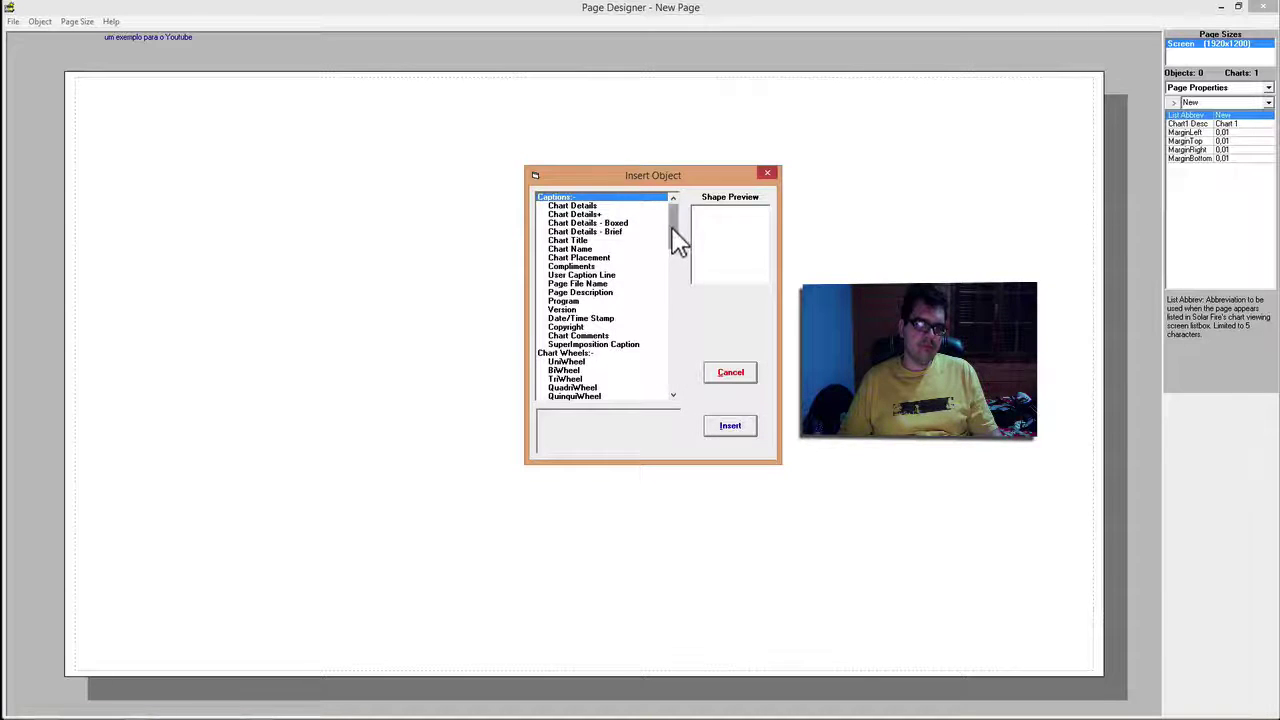
pyautogui.moveTo(672, 228); pyautogui.dragTo(686, 200)
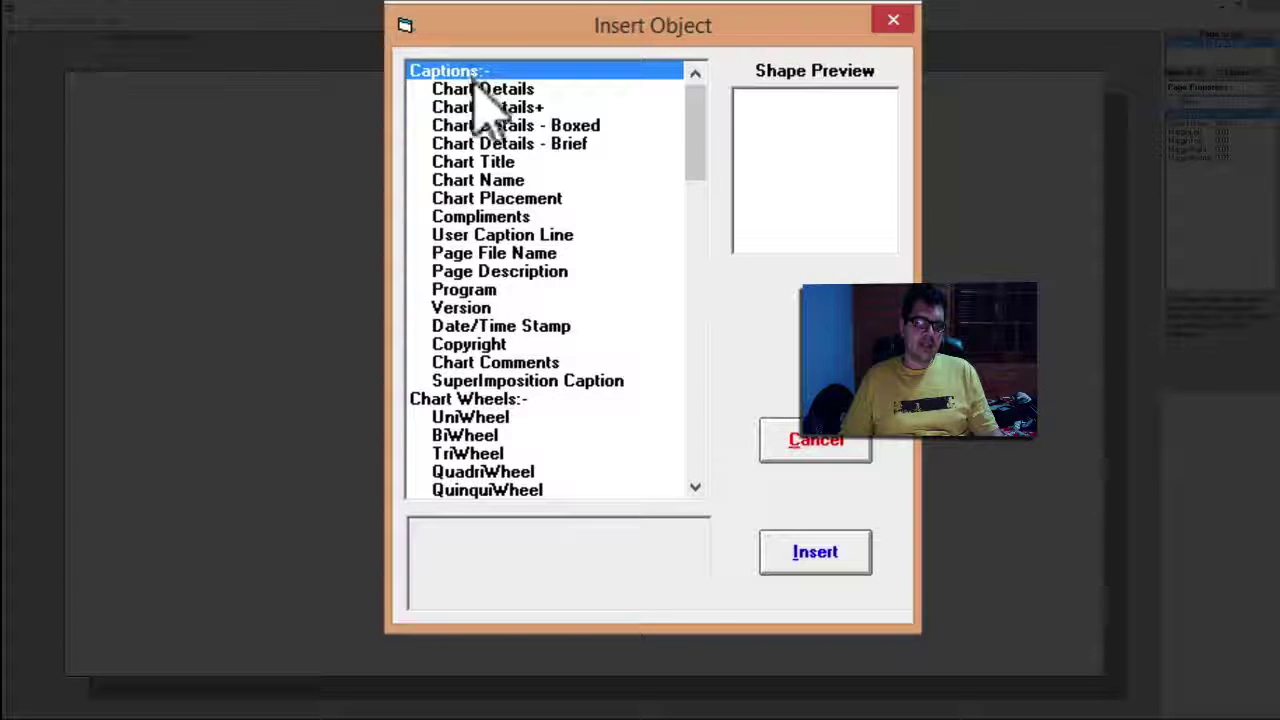
# - Examine the descriptions and shape previews of the caption objects, from Chart Details through Chart Comments
pyautogui.click(512, 92)
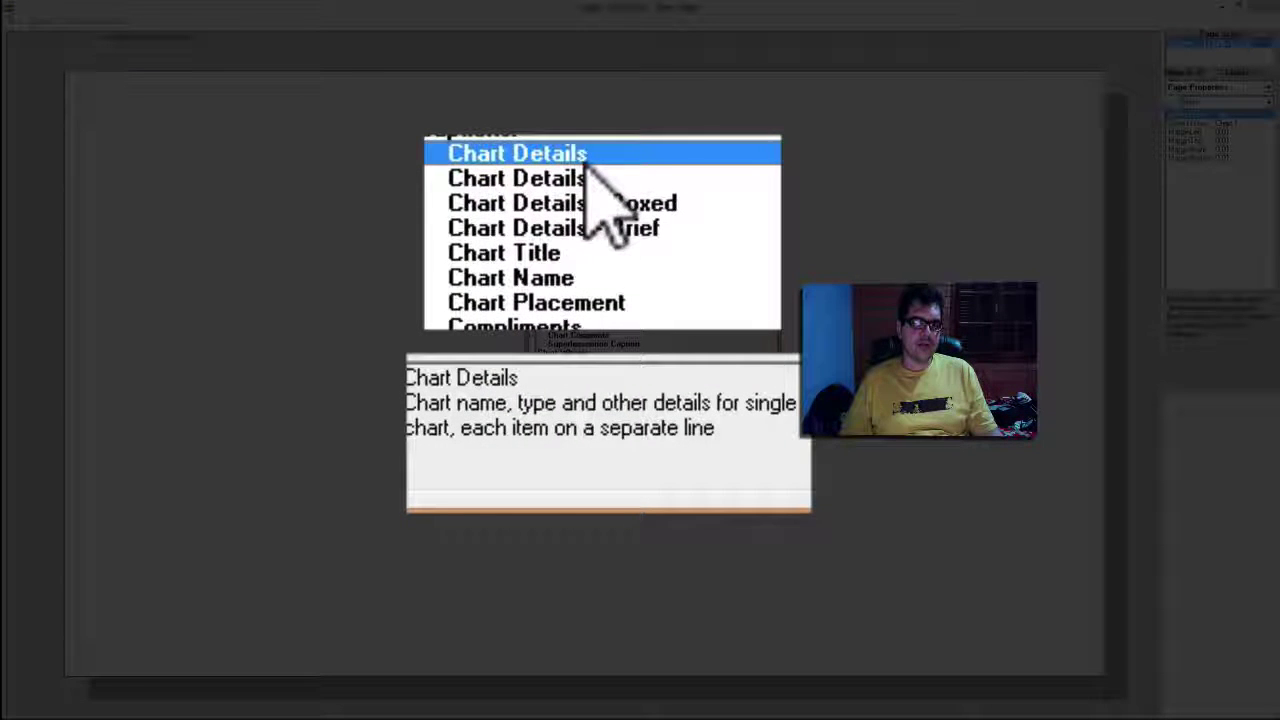
pyautogui.click(567, 176)
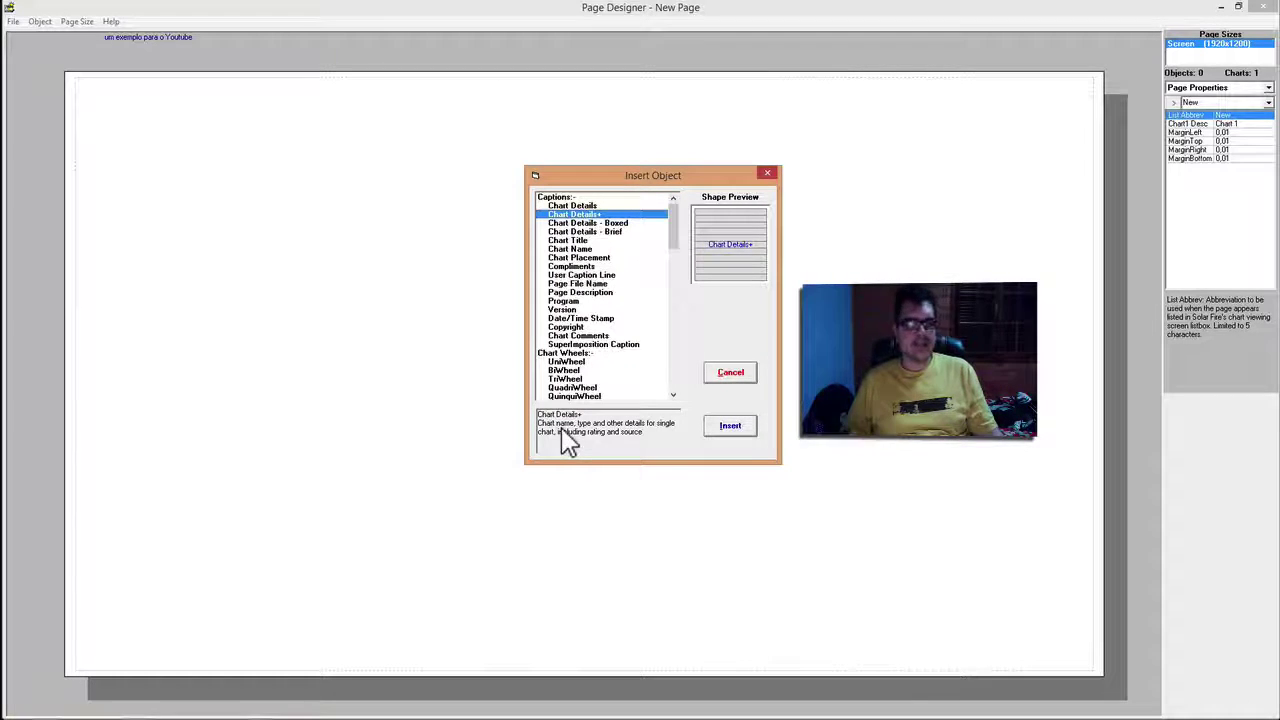
pyautogui.click(590, 223)
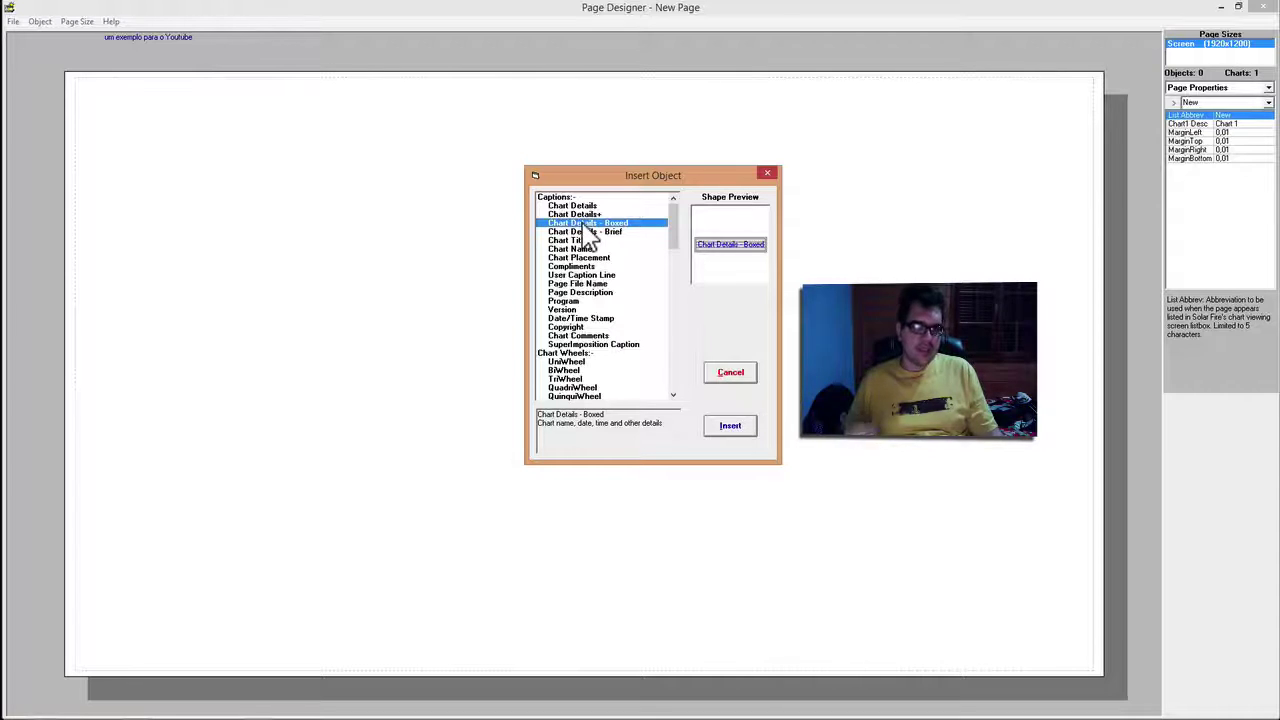
pyautogui.click(606, 233)
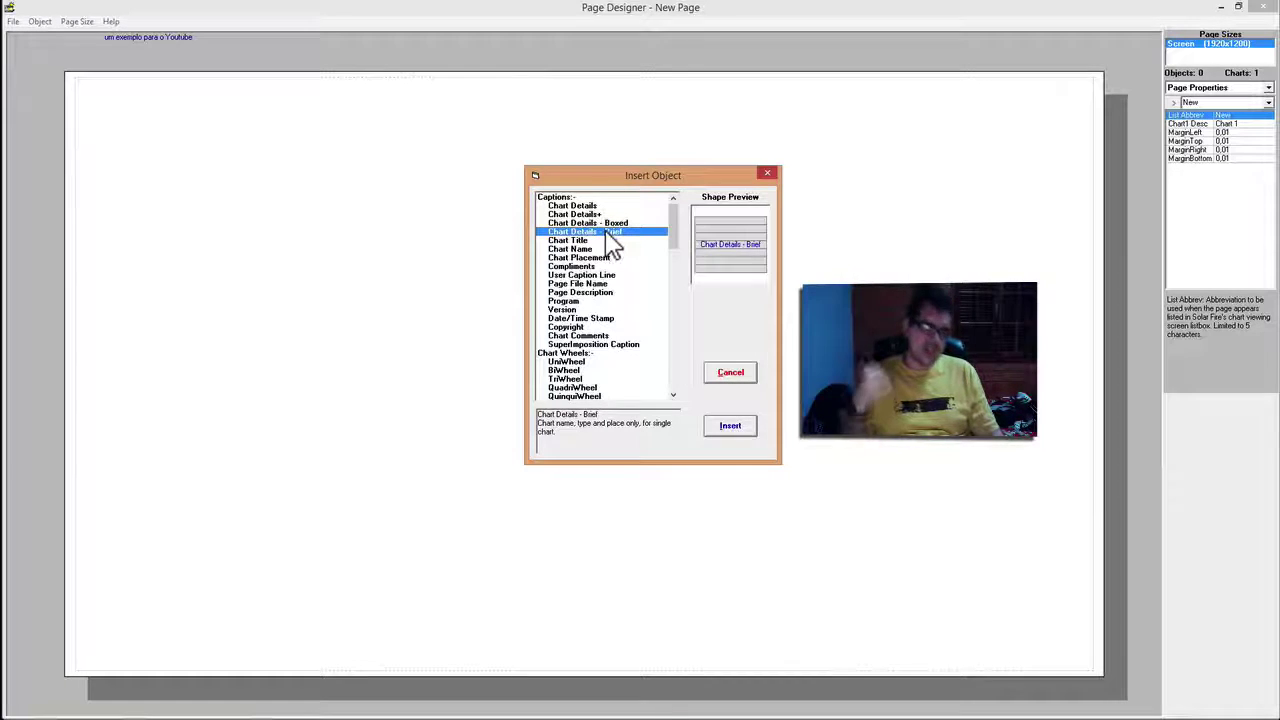
pyautogui.click(588, 257)
pyautogui.click(583, 266)
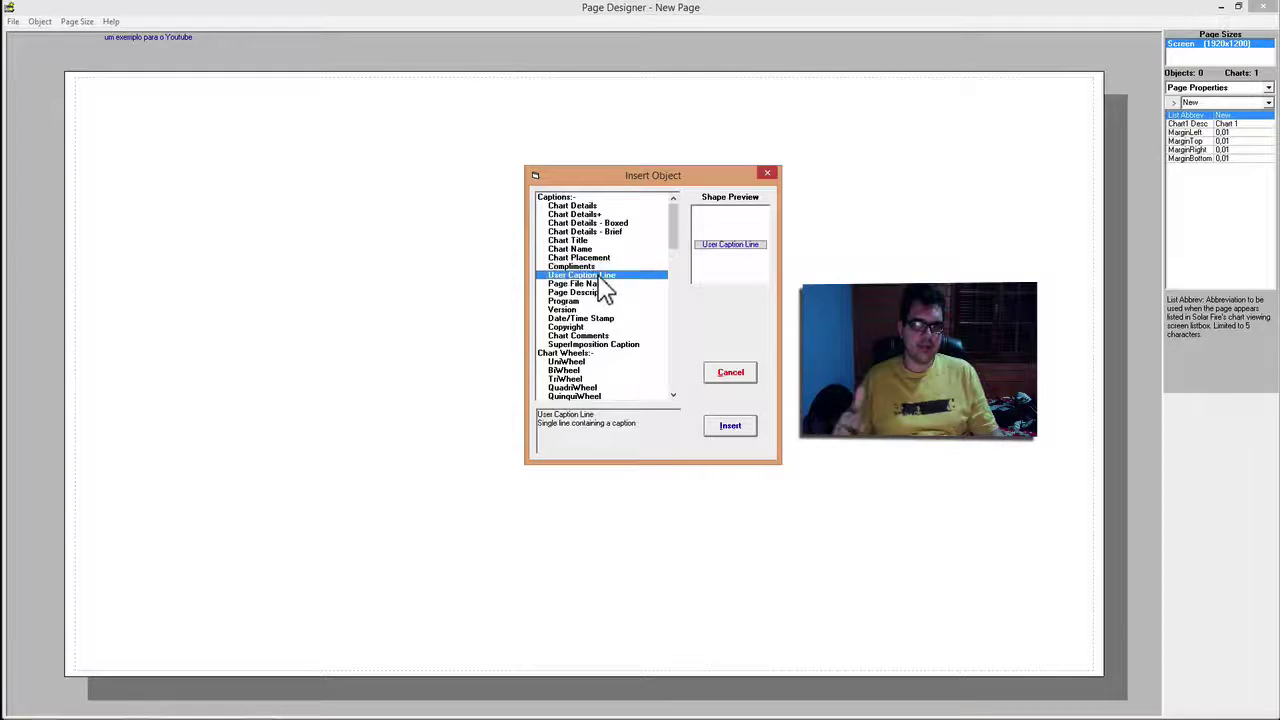
pyautogui.click(600, 284)
pyautogui.click(570, 328)
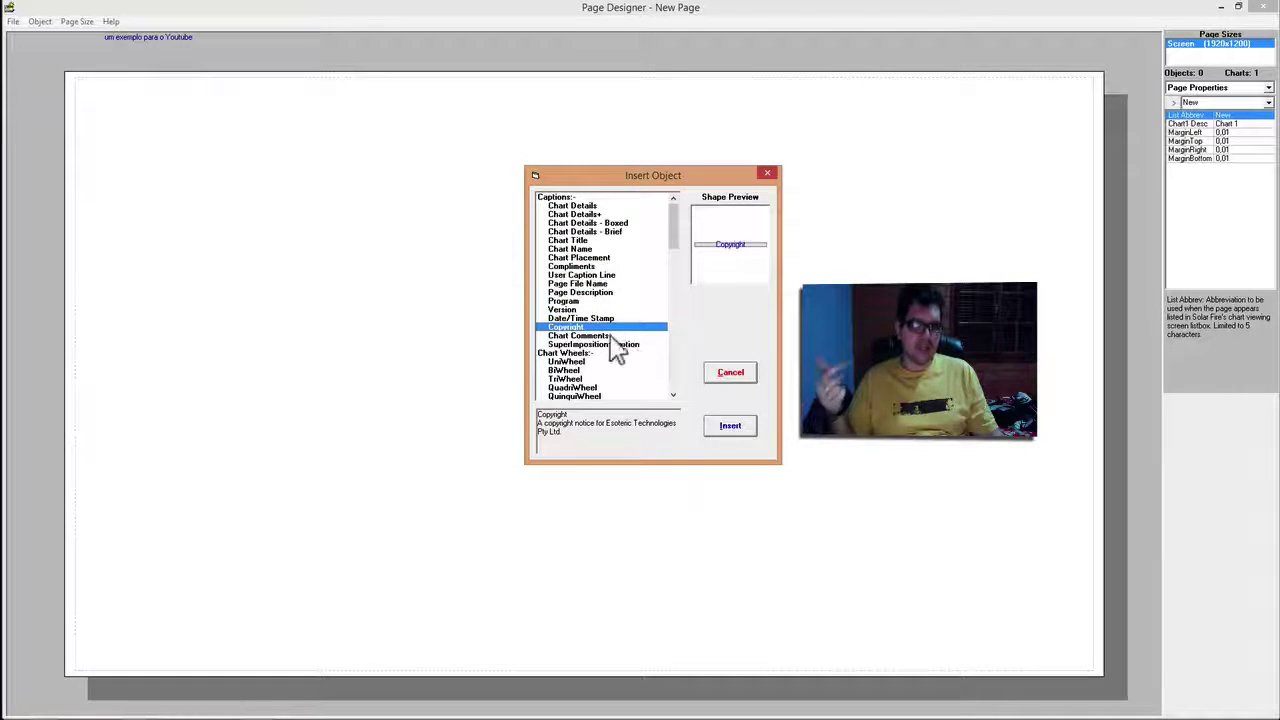
pyautogui.click(612, 337)
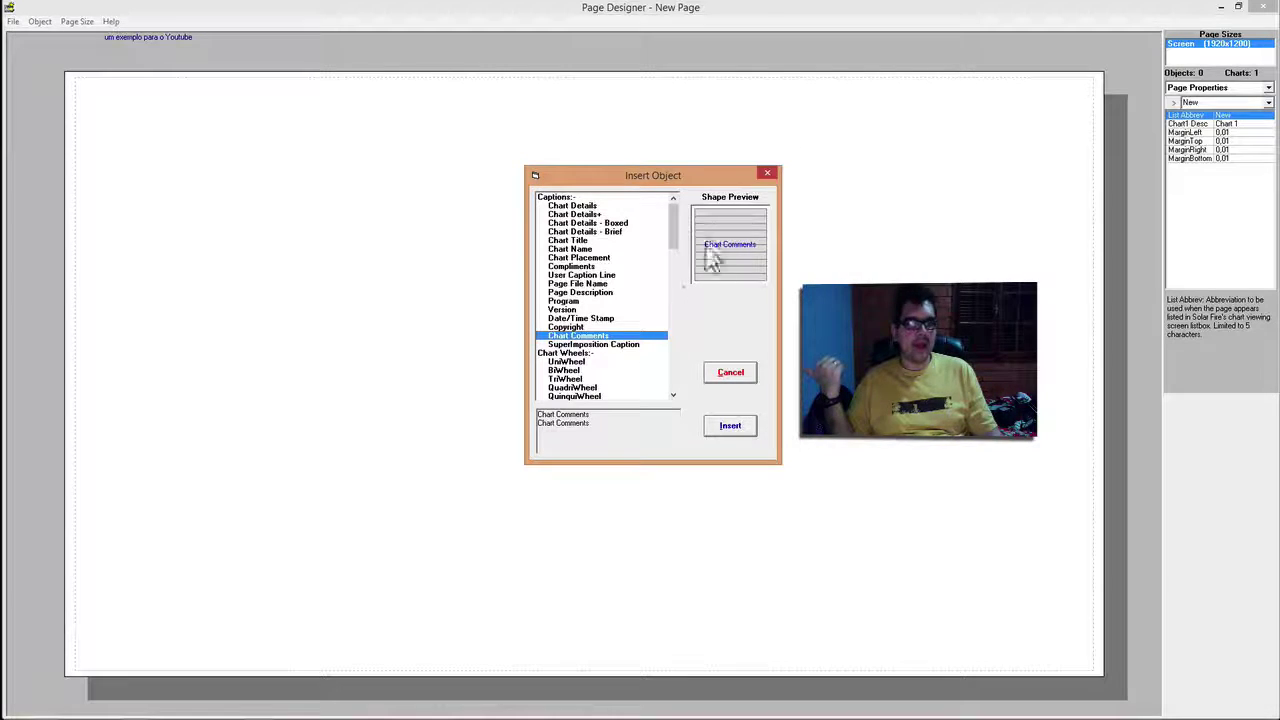
# - Examine the descriptions and shape previews of SuperImposition Caption and the chart wheel objects, from UniWheel through Traditional Chart 2
pyautogui.click(620, 344)
pyautogui.scroll(-1, 620, 352)
pyautogui.scroll(-3, 618, 358)
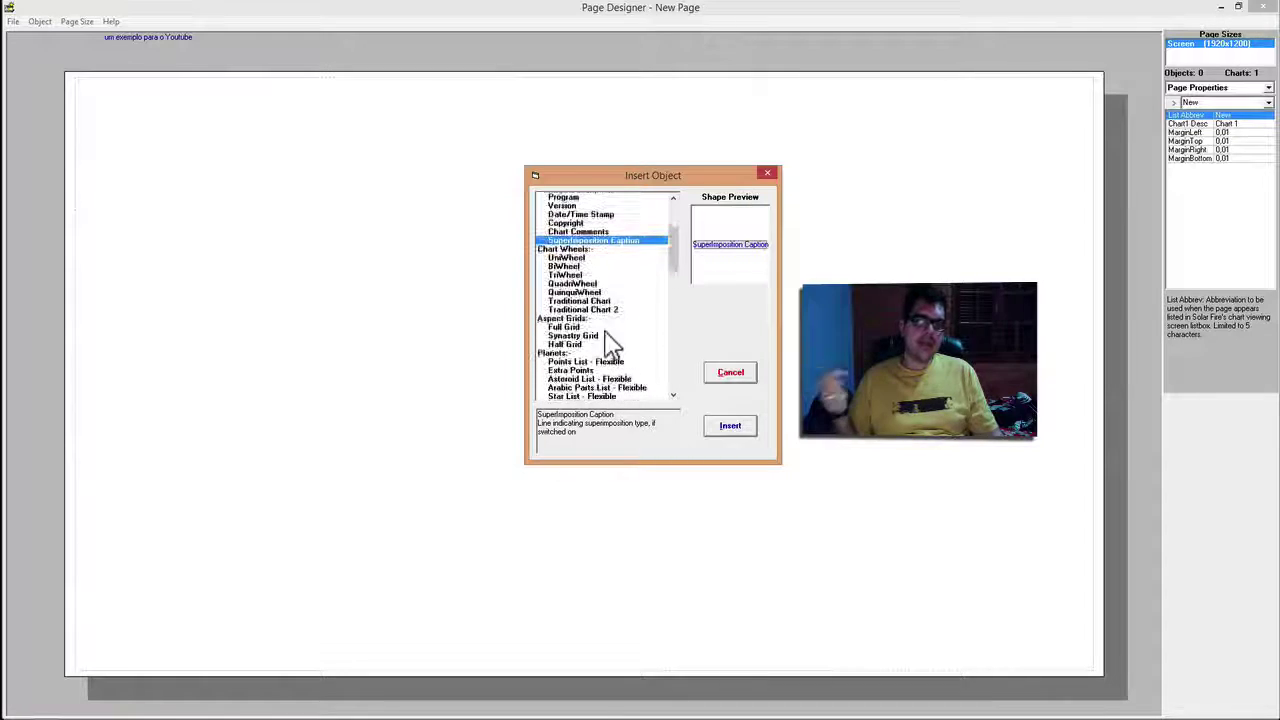
pyautogui.moveTo(674, 241); pyautogui.dragTo(673, 243)
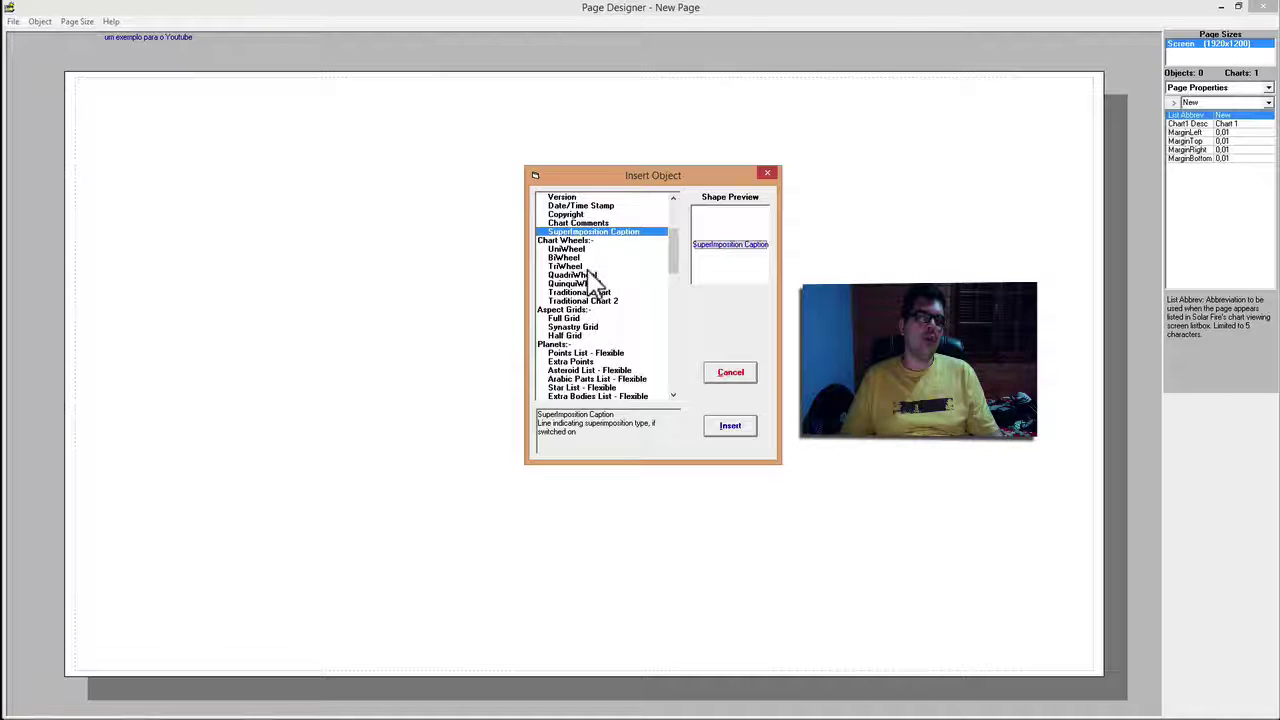
pyautogui.click(584, 250)
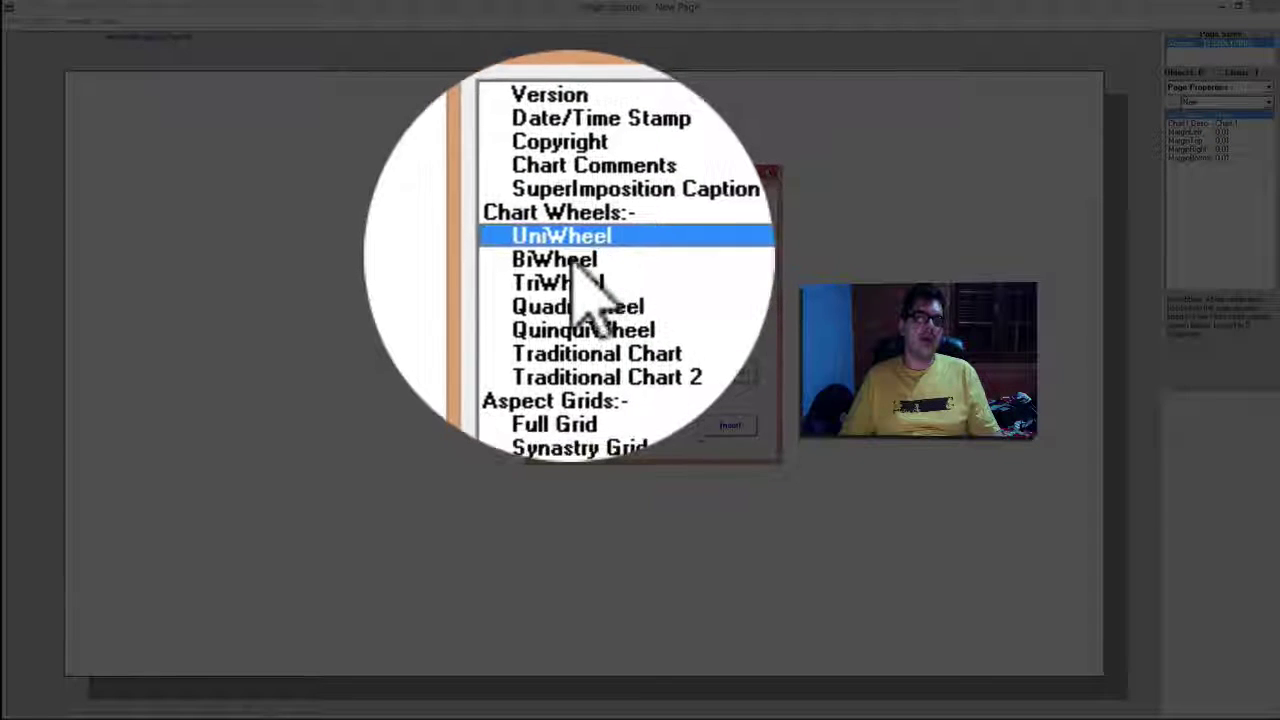
pyautogui.click(572, 258)
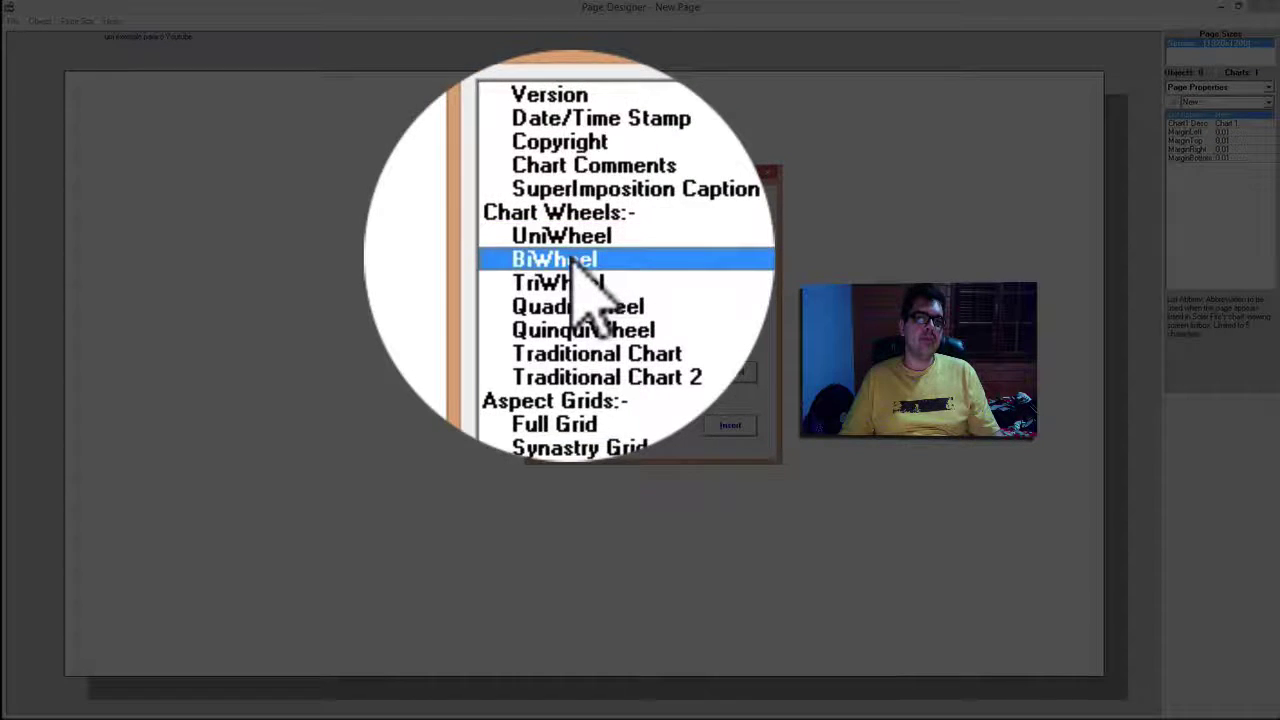
pyautogui.click(571, 268)
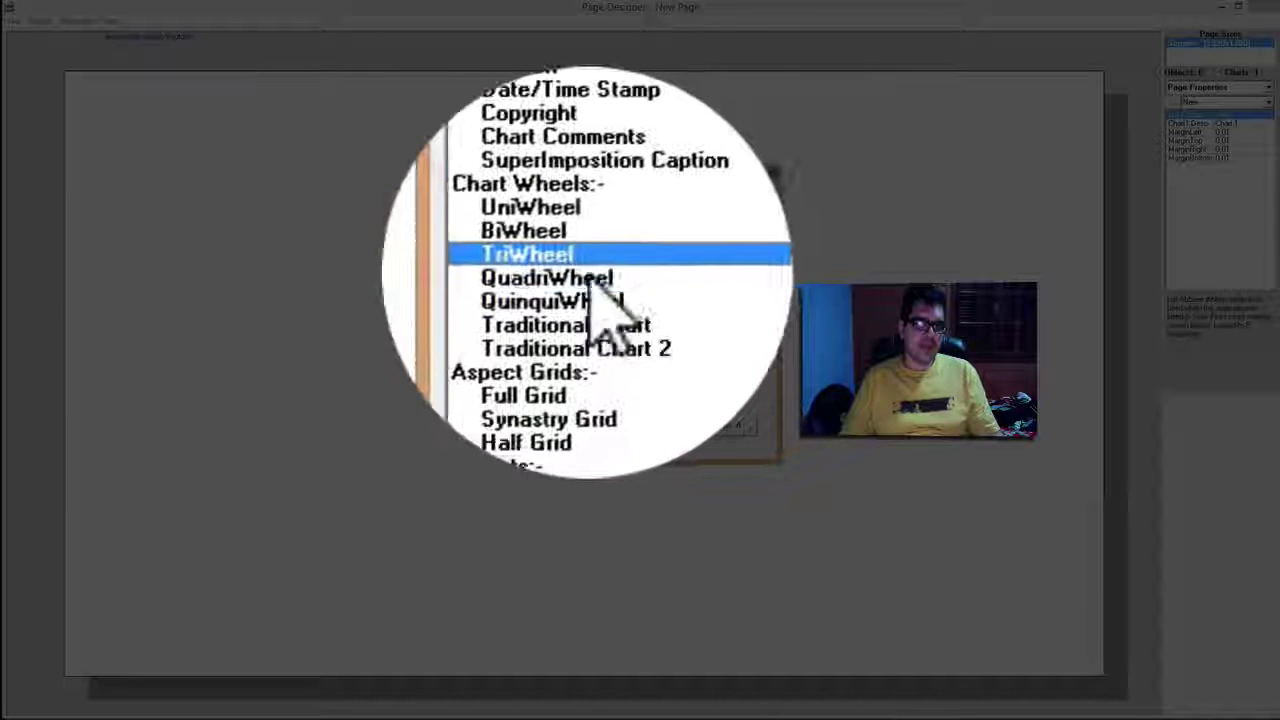
pyautogui.click(600, 282)
pyautogui.click(598, 290)
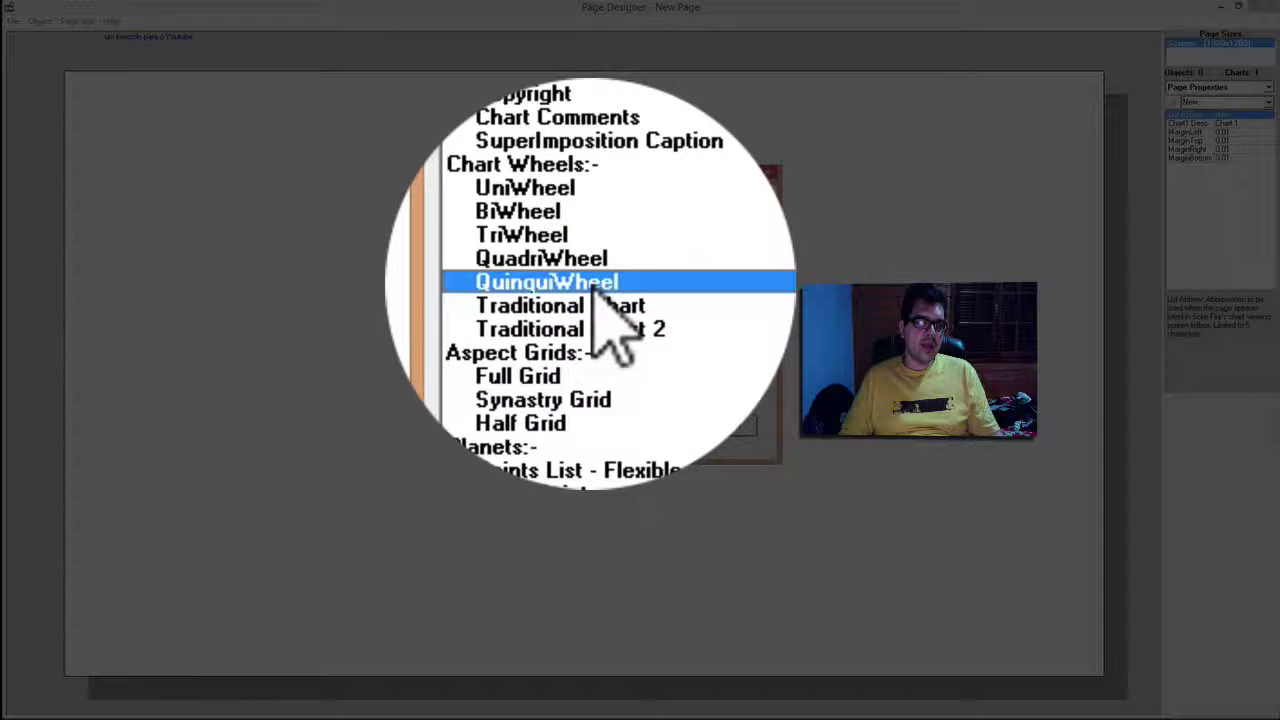
pyautogui.click(590, 294)
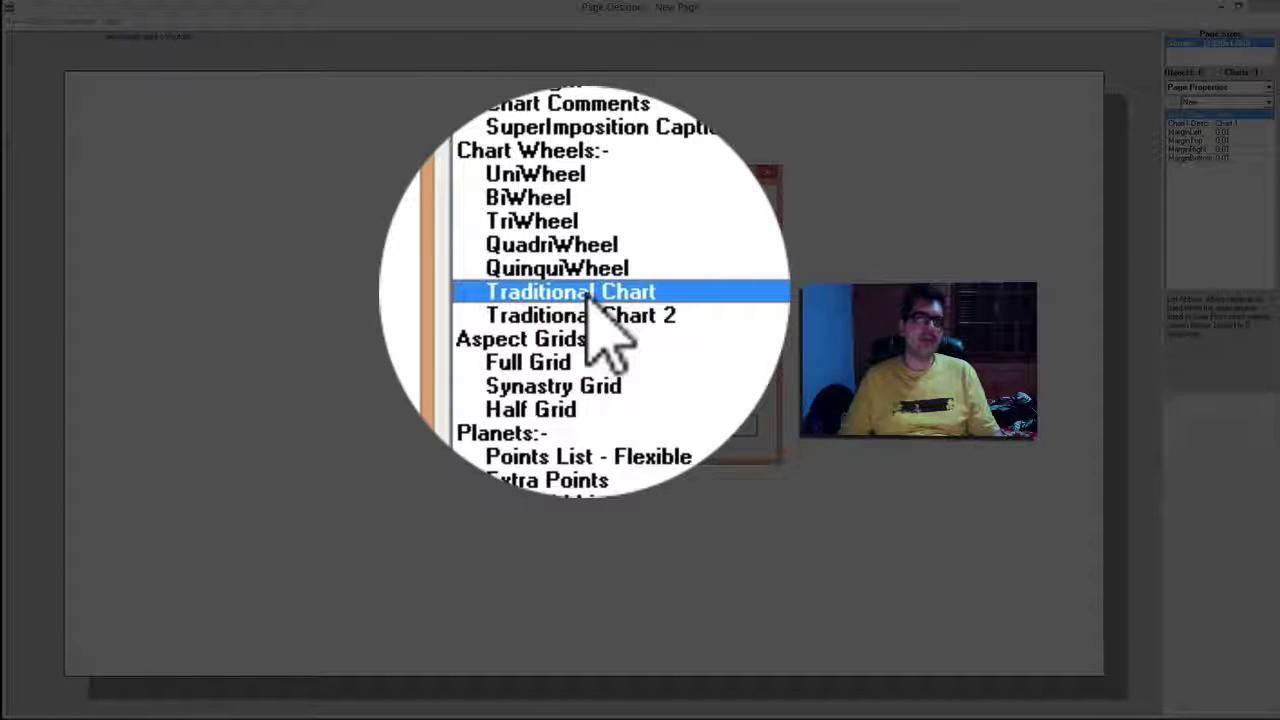
pyautogui.click(614, 318)
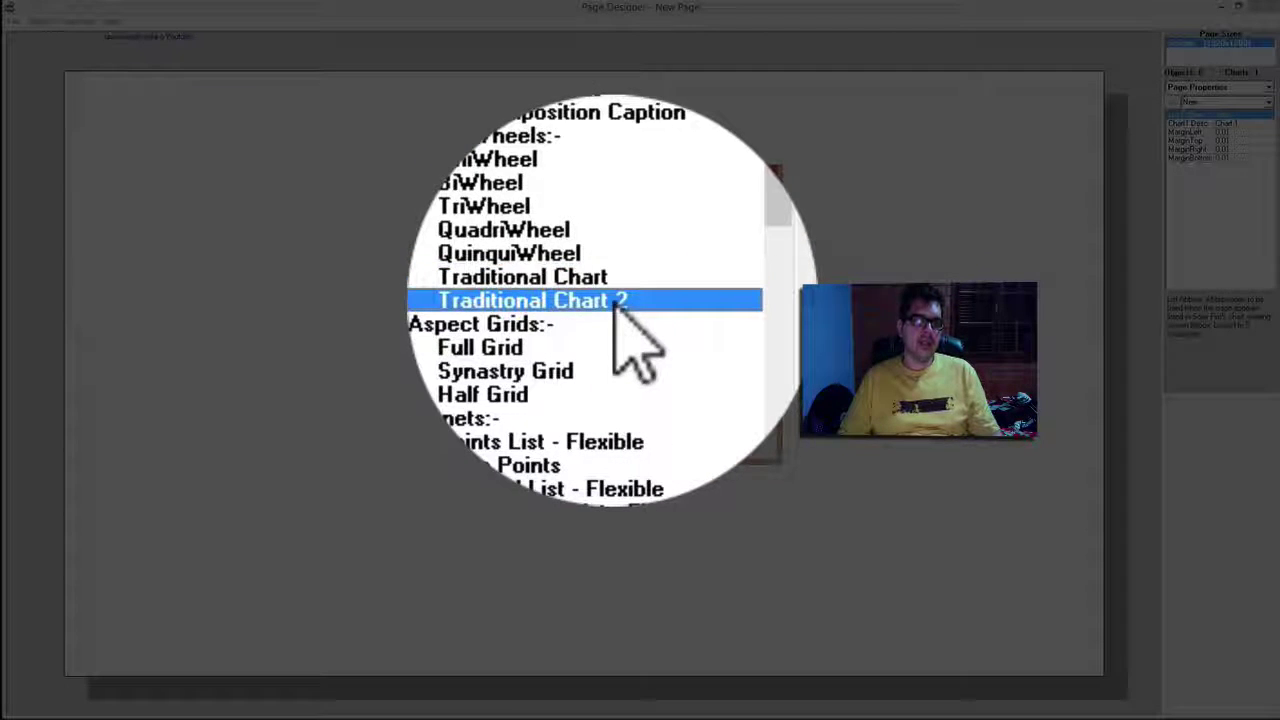
pyautogui.click(610, 292)
pyautogui.click(612, 314)
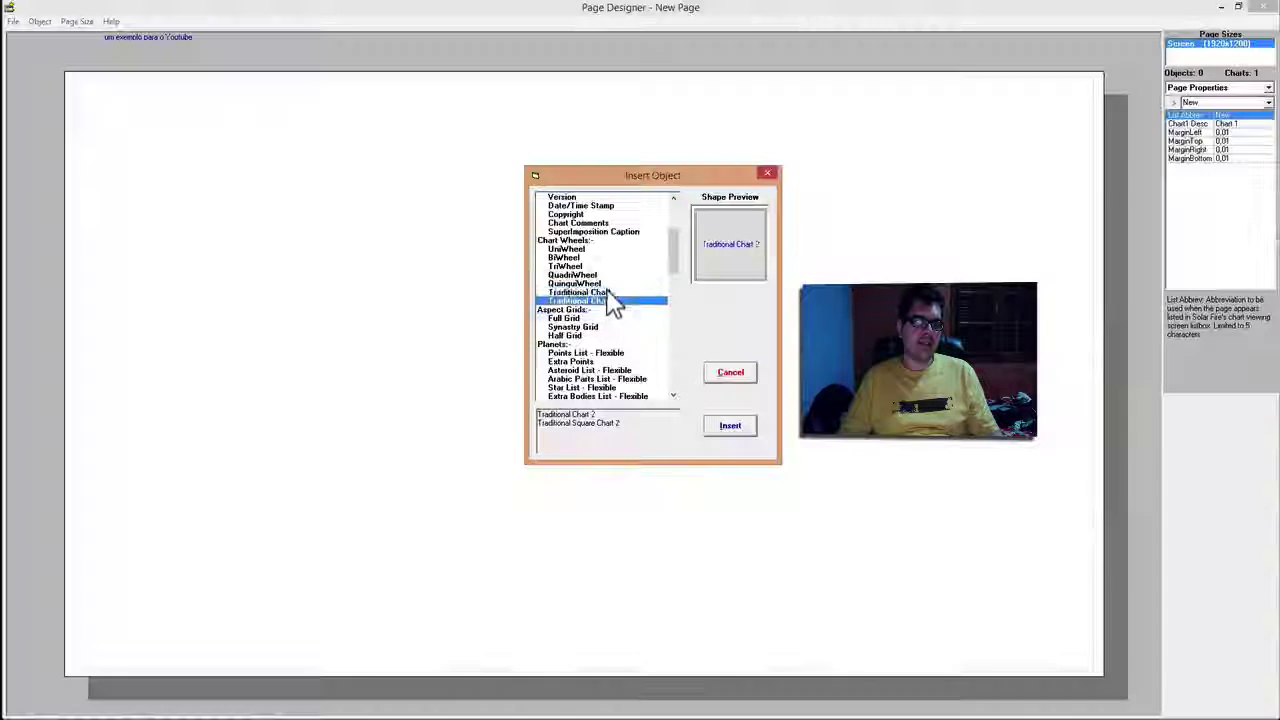
pyautogui.click(600, 292)
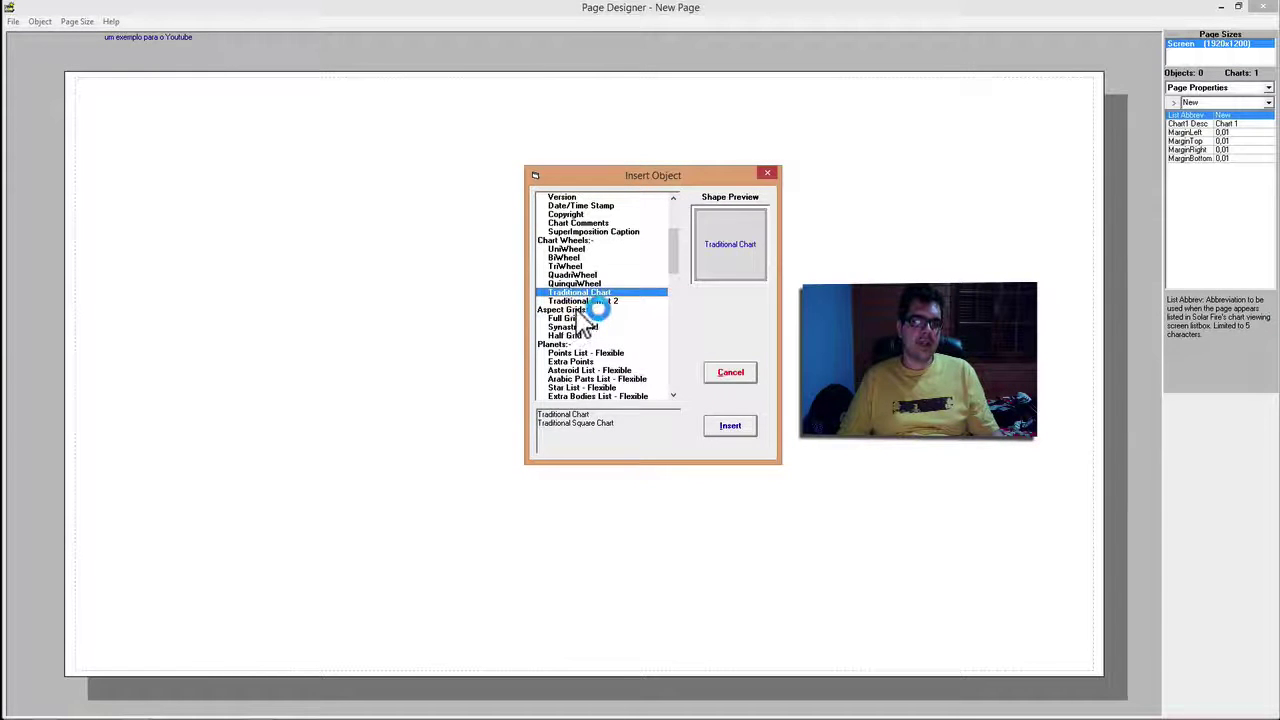
# - Examine the descriptions and shape previews of the aspect grid objects: Full Grid, Synastry Grid and Half Grid
pyautogui.click(578, 310)
pyautogui.click(585, 318)
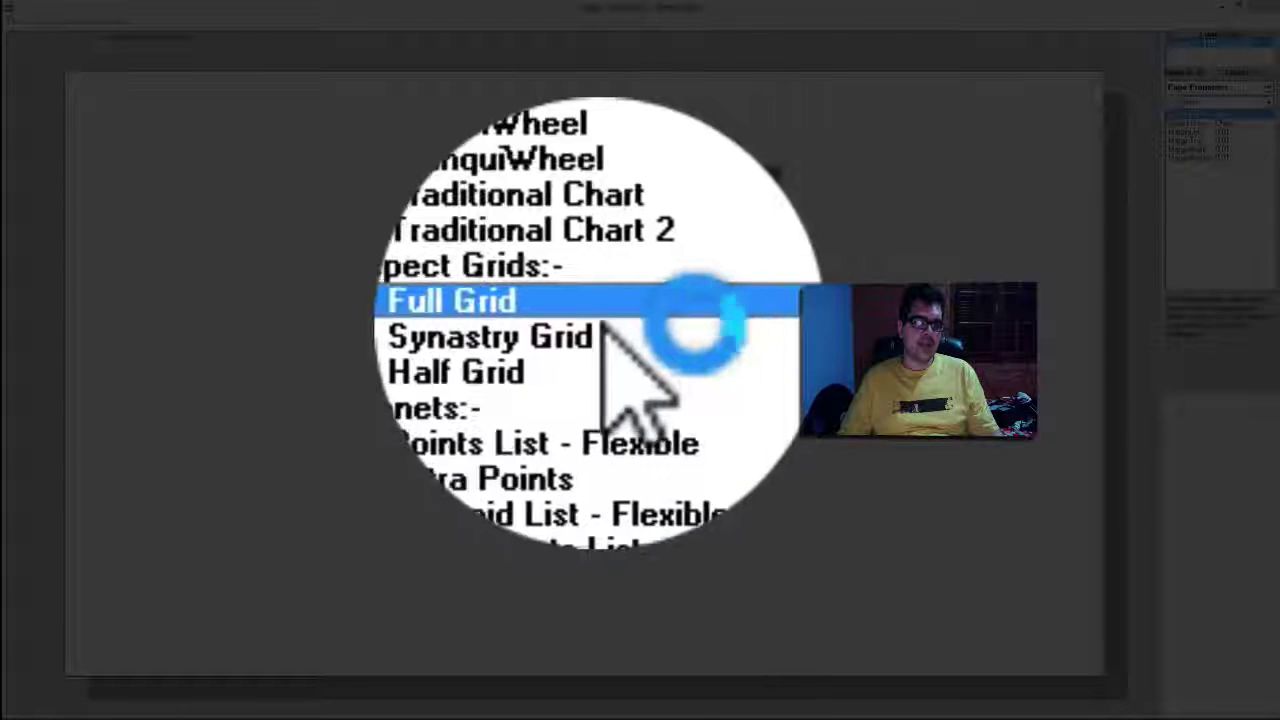
pyautogui.click(602, 330)
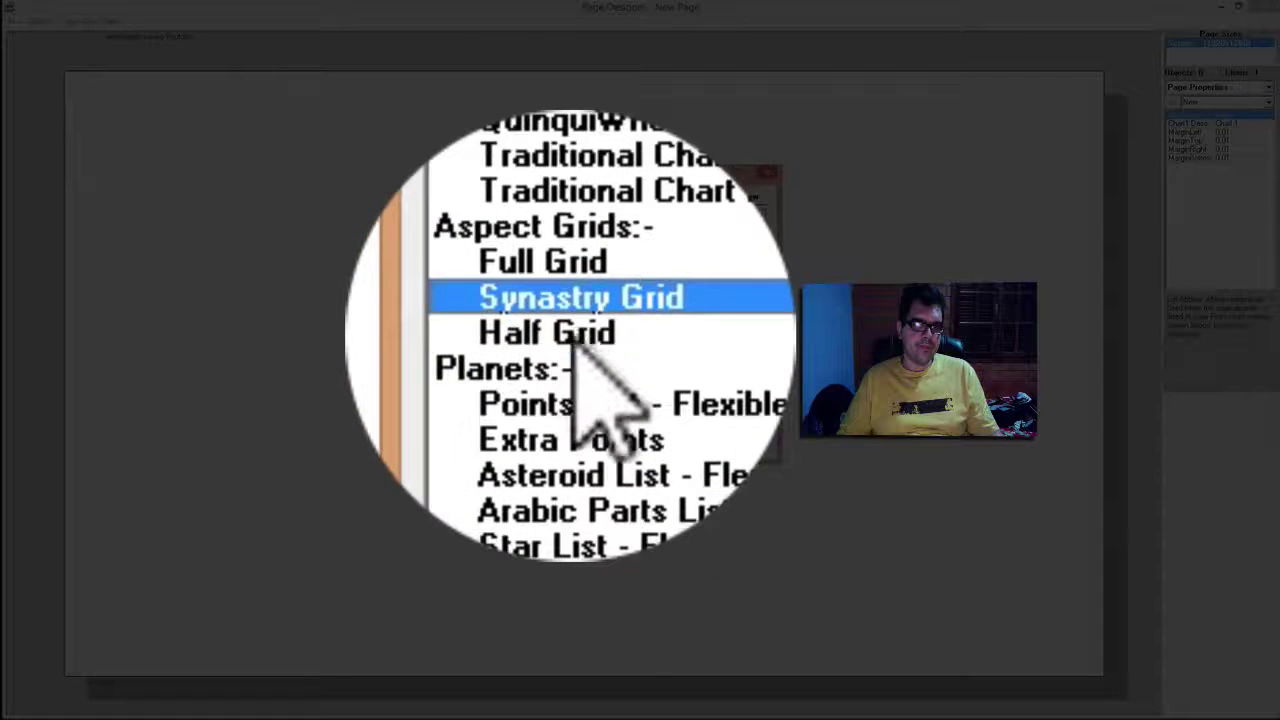
pyautogui.click(578, 338)
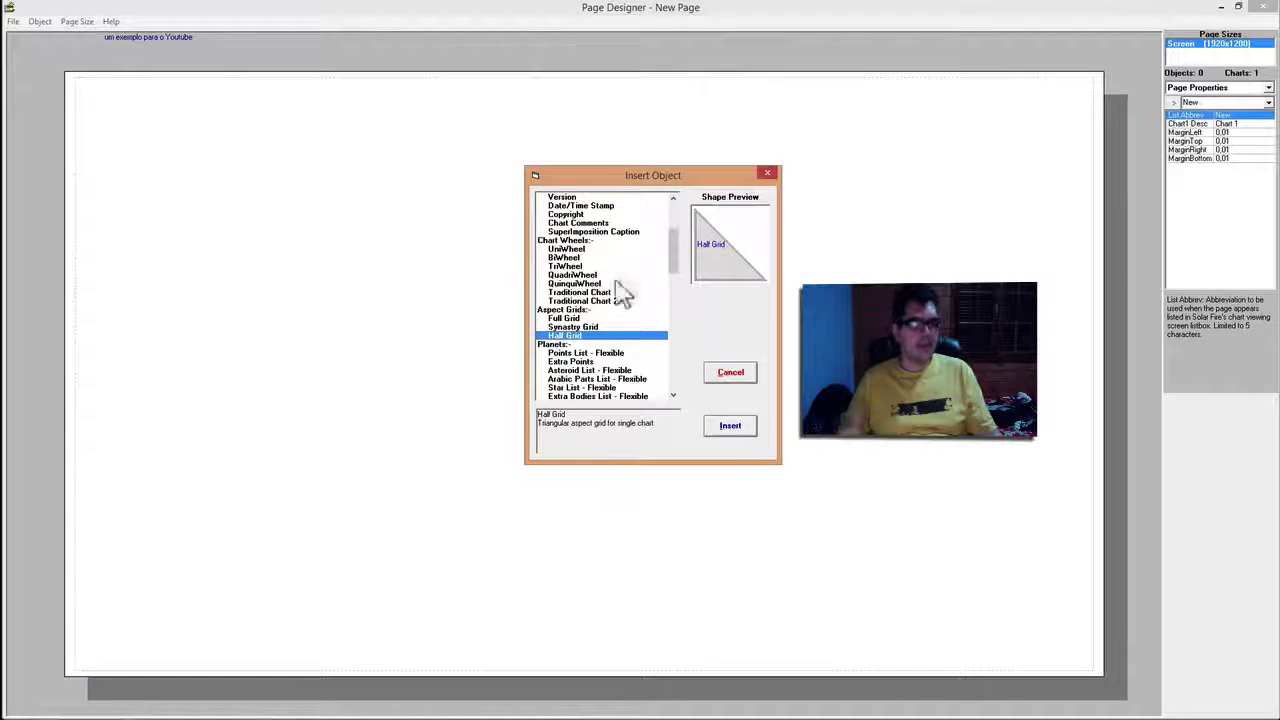
# - Insert a Points List - Flexible object from the Planets group and open its column selection
pyautogui.scroll(-4, 615, 288)
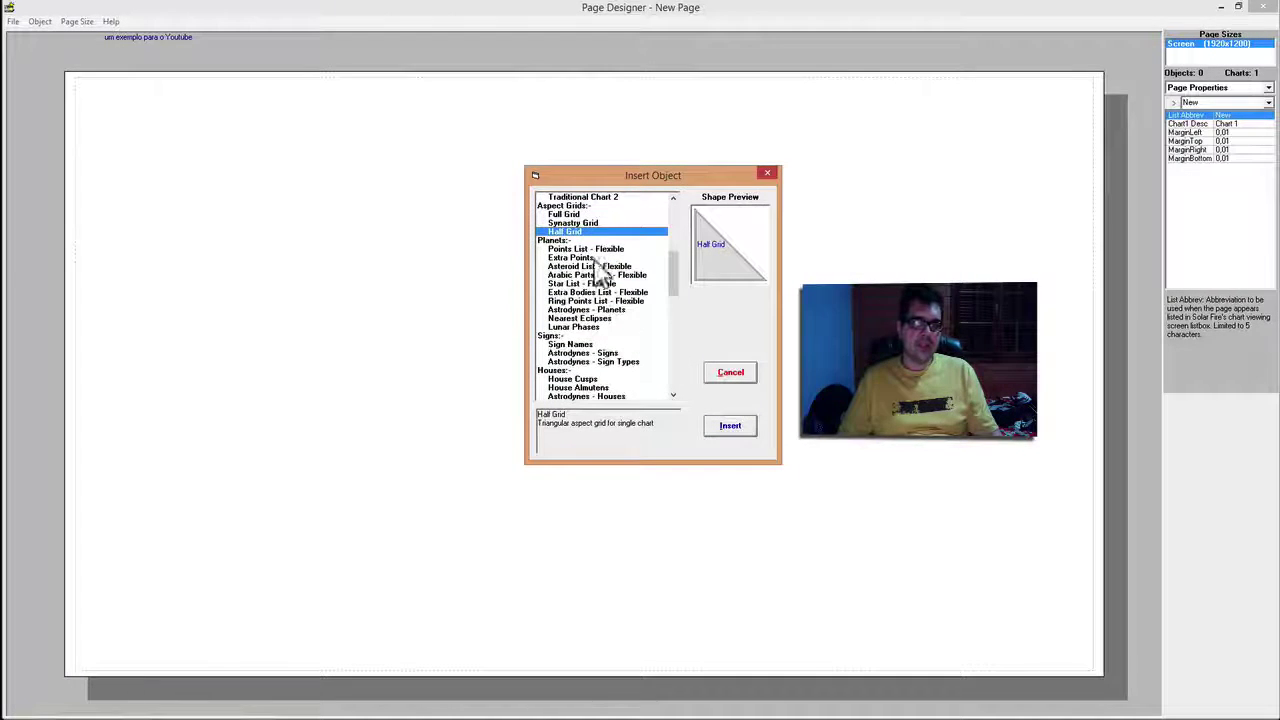
pyautogui.click(584, 249)
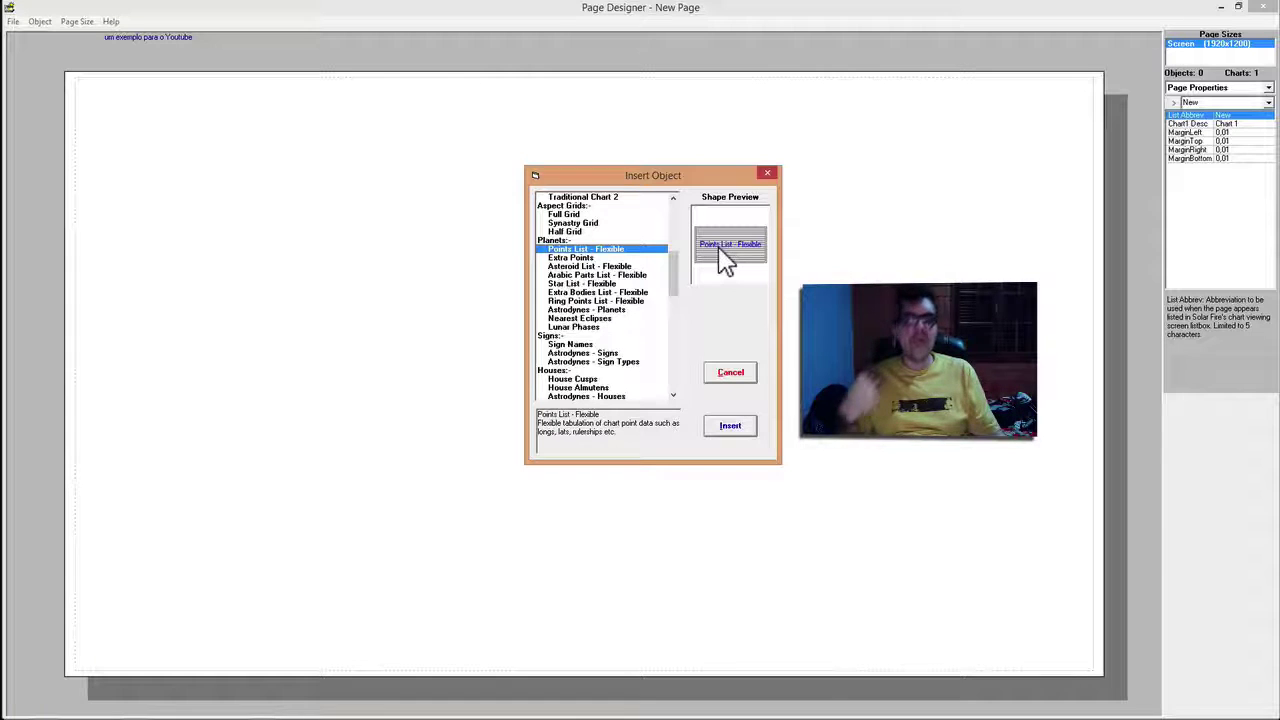
pyautogui.doubleClick(580, 250)
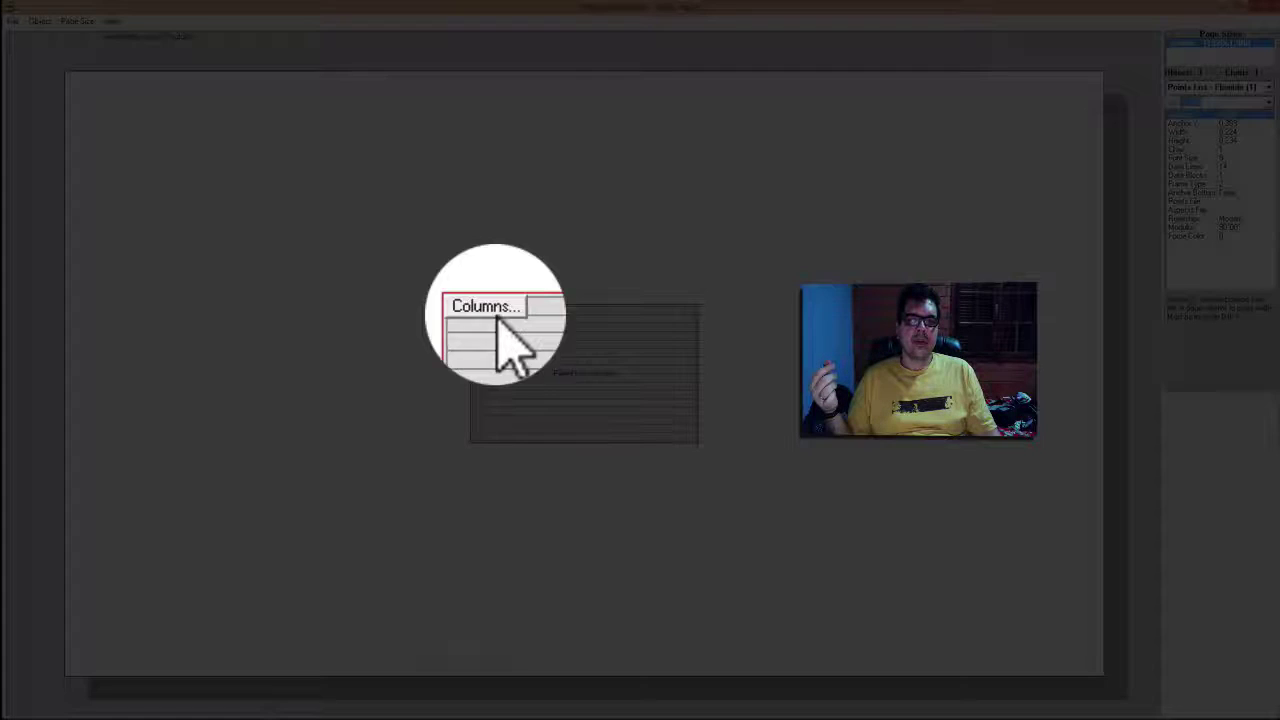
pyautogui.click(487, 311)
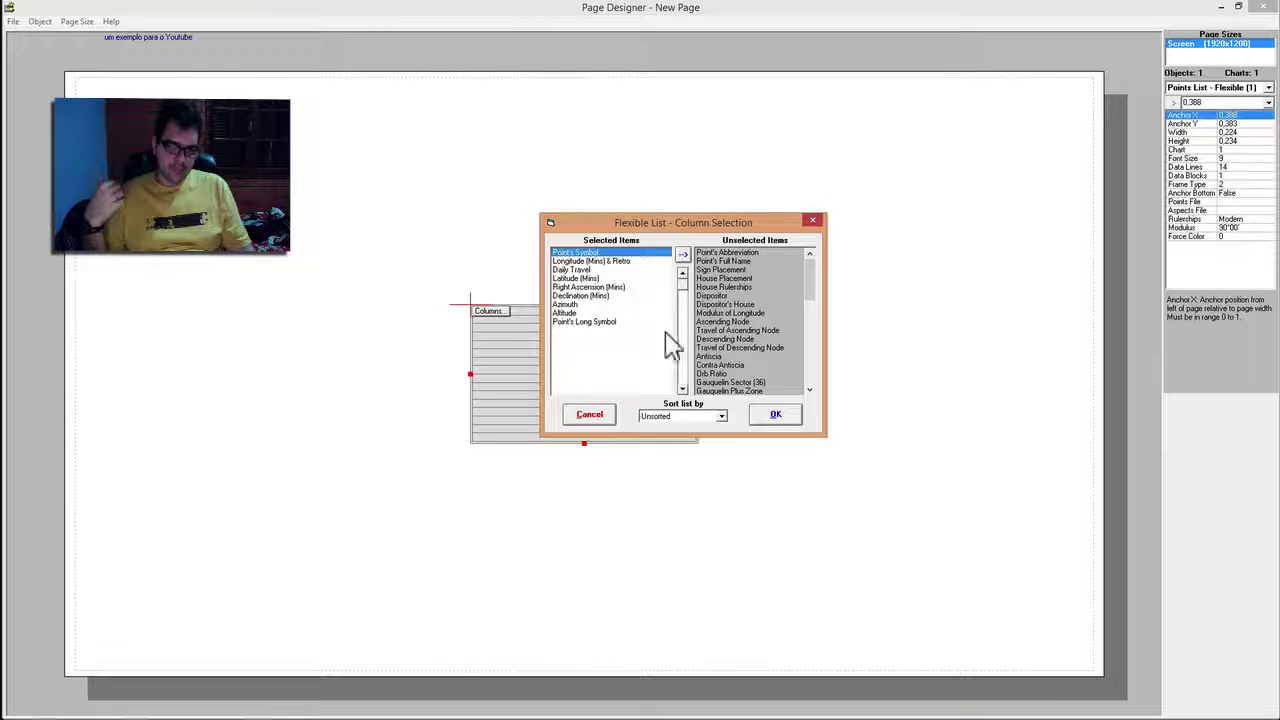
# - Look through the sort criteria for the flexible points list and sort it by Latitude (Mins)
pyautogui.click(685, 418)
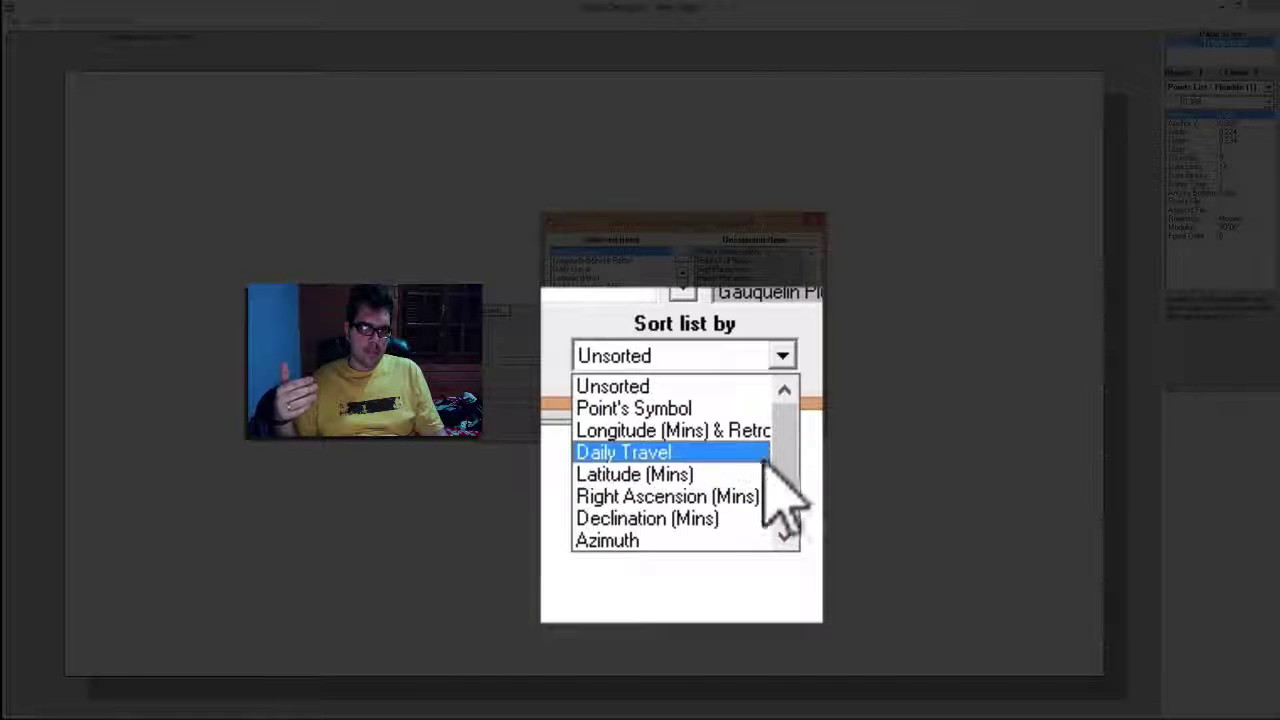
pyautogui.scroll(-1, 787, 468)
pyautogui.scroll(-1, 786, 467)
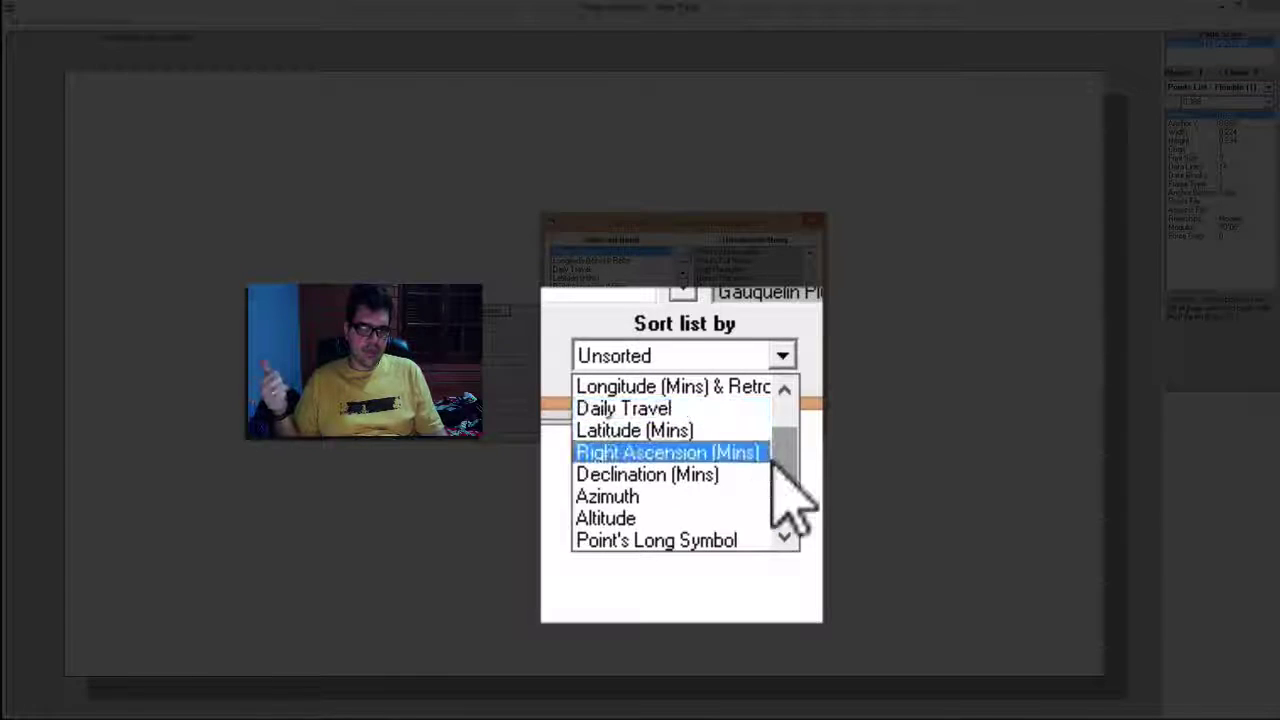
pyautogui.scroll(1, 790, 465)
pyautogui.scroll(2, 788, 468)
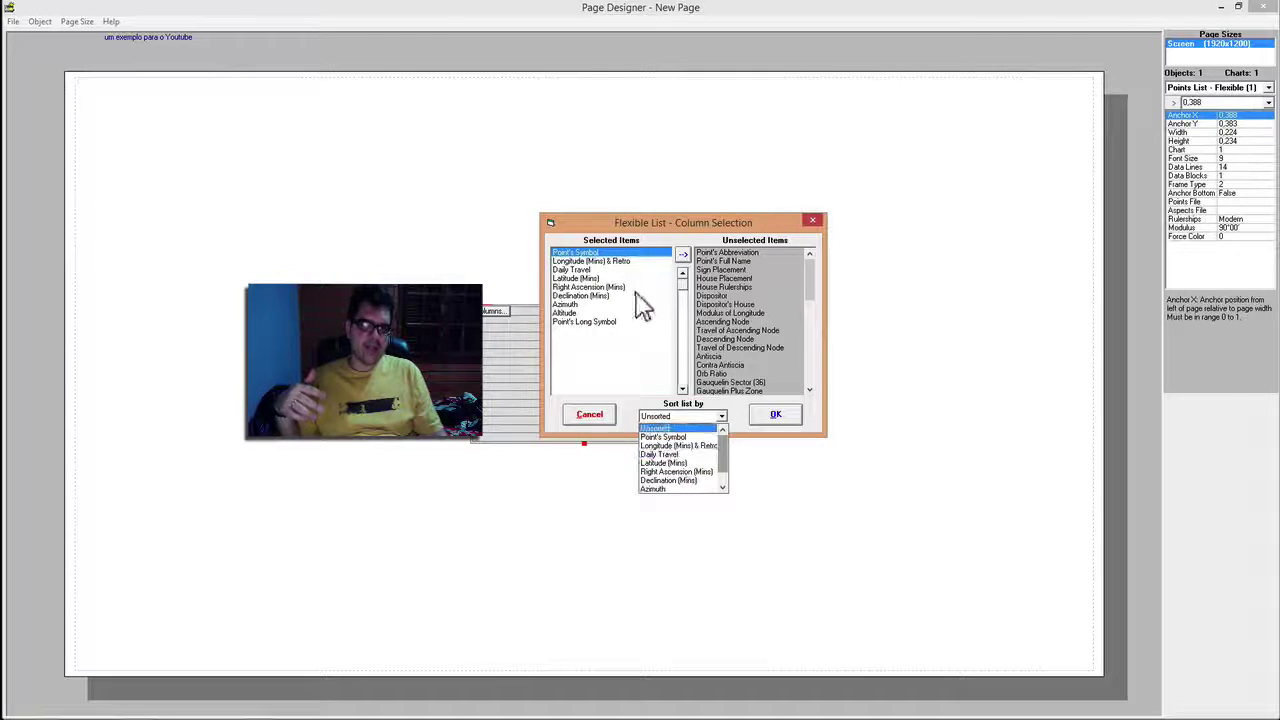
pyautogui.click(644, 368)
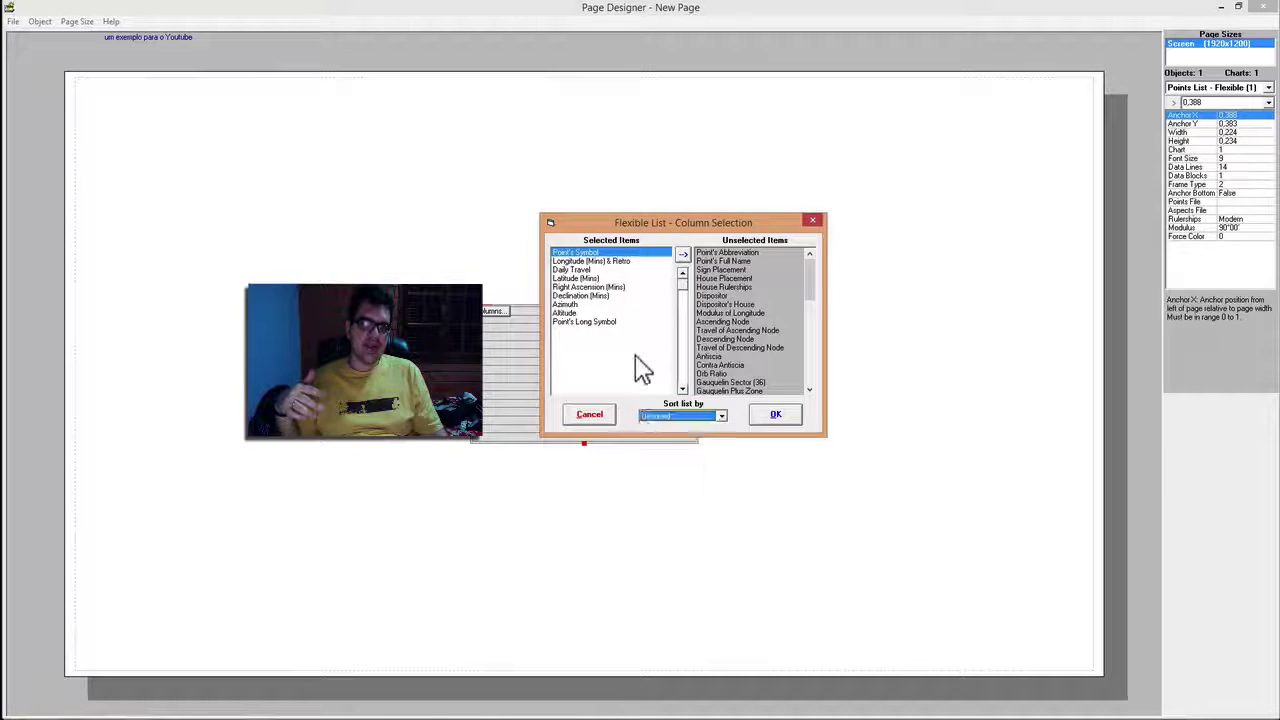
pyautogui.click(600, 279)
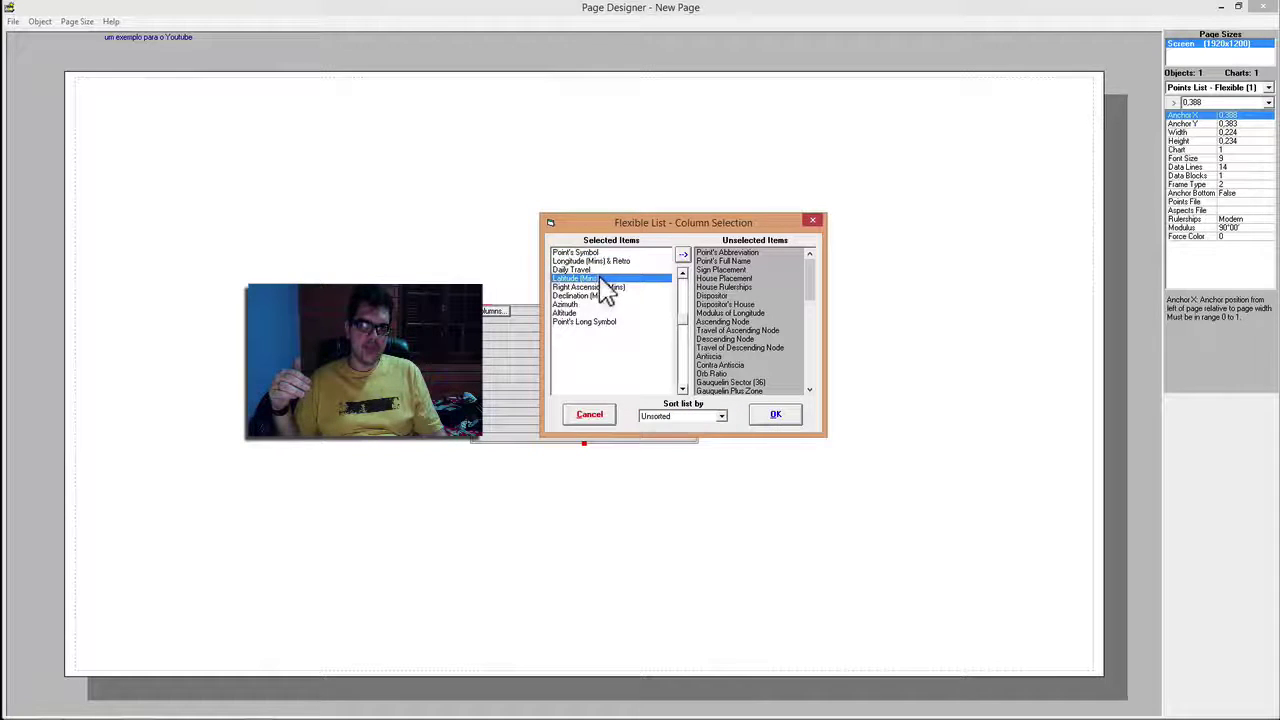
pyautogui.click(712, 417)
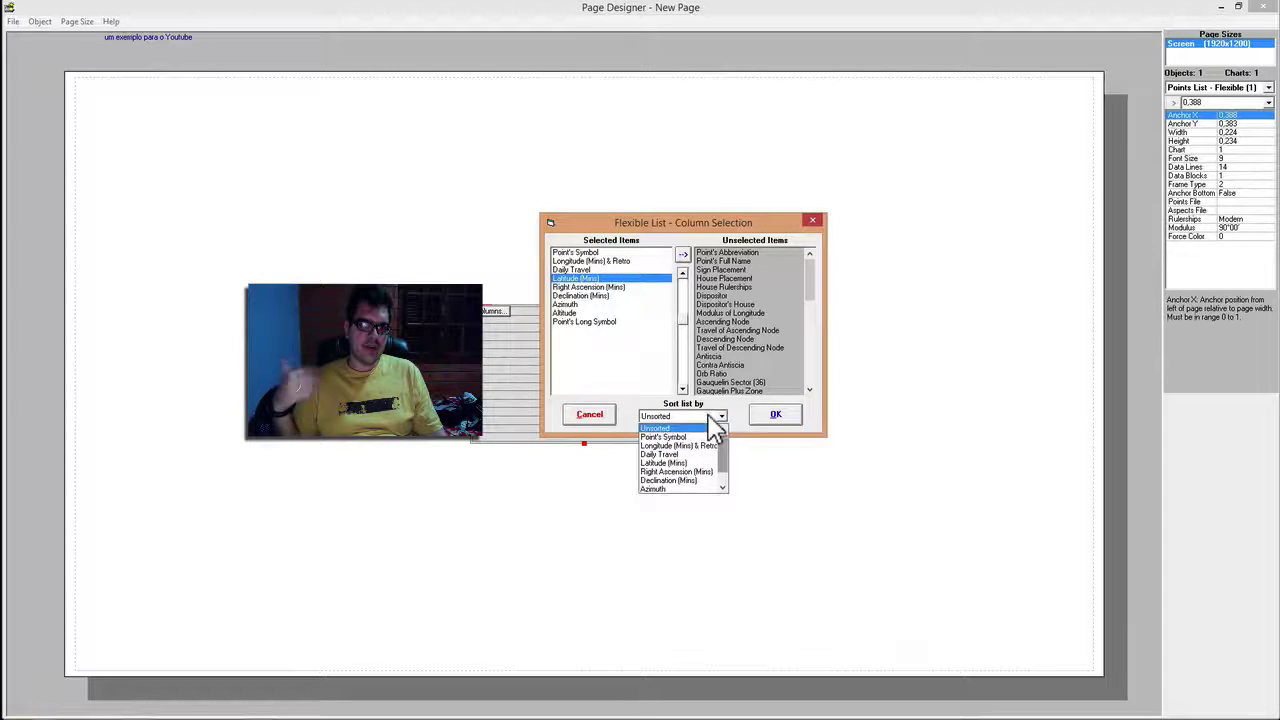
pyautogui.click(687, 464)
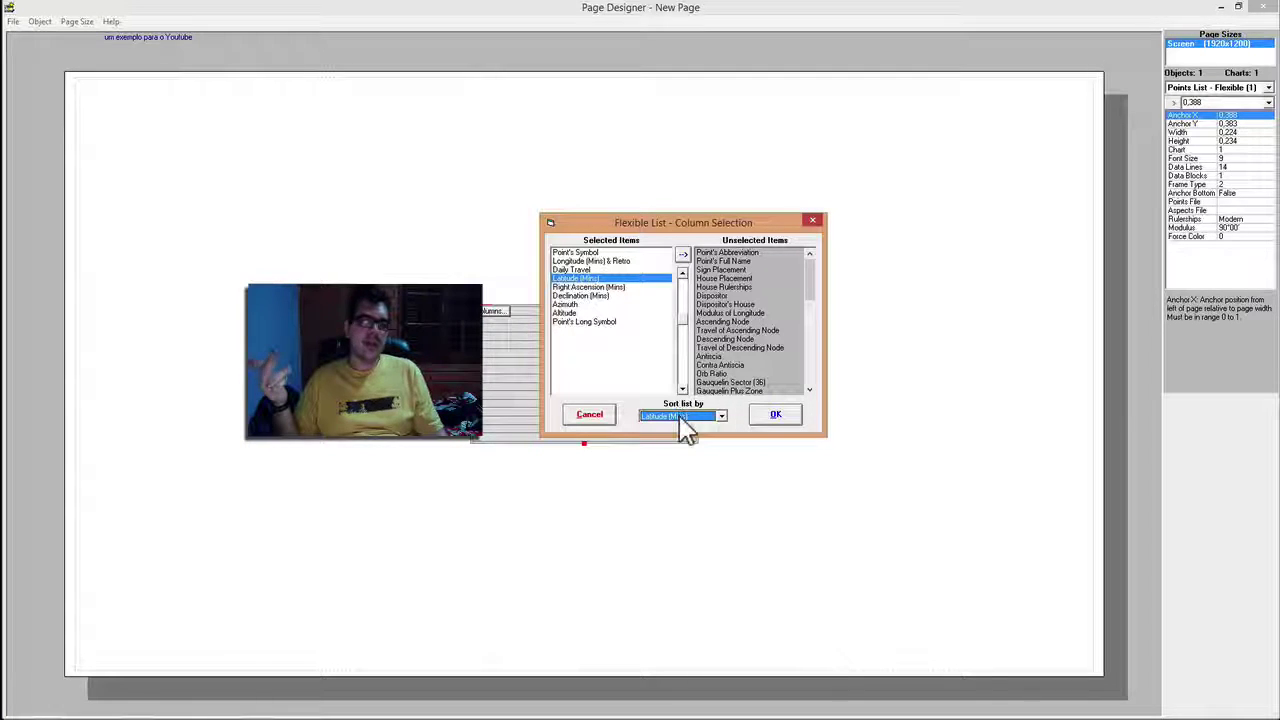
pyautogui.click(683, 418)
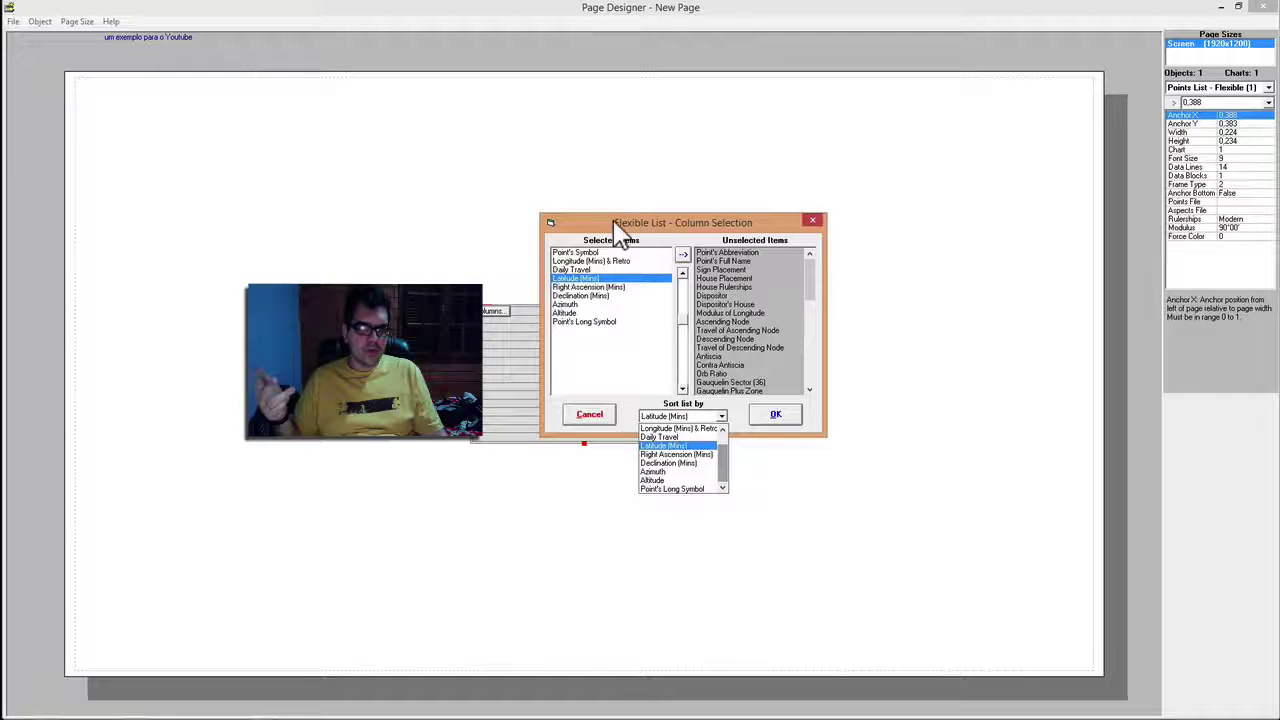
pyautogui.click(636, 246)
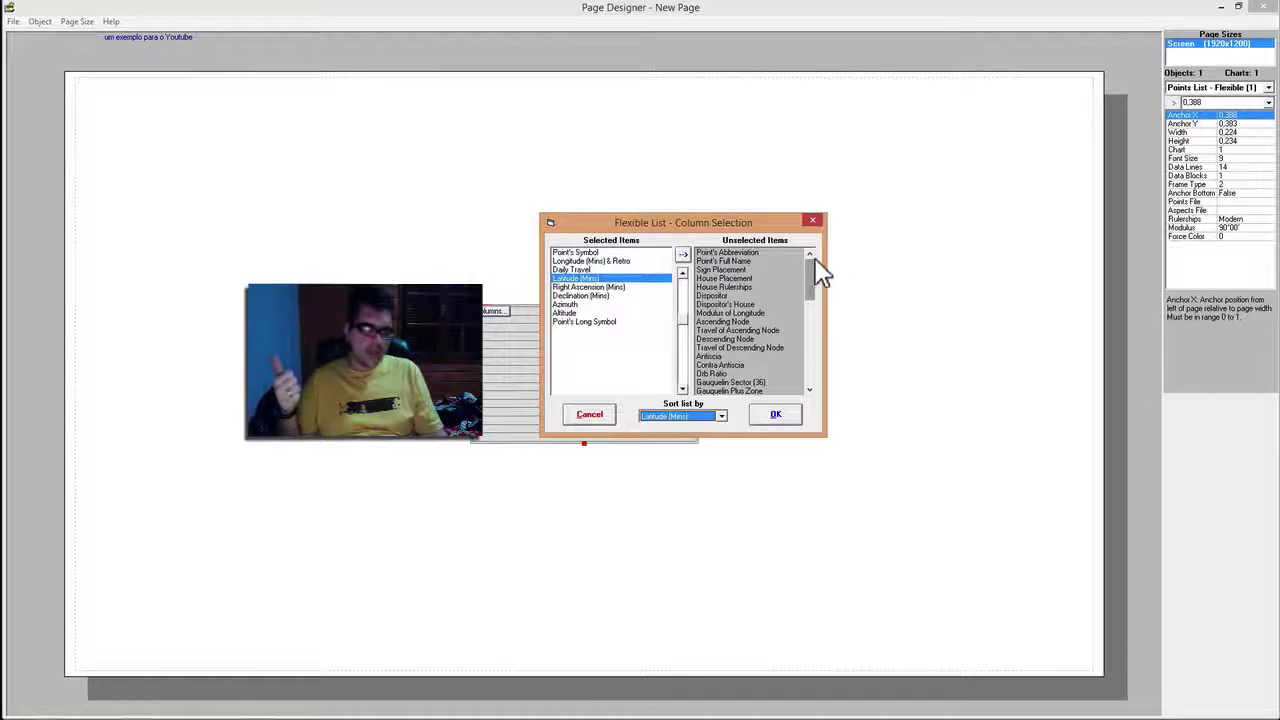
# - Remove Point's Long Symbol, Altitude, Azimuth, Declination (Mins), Point's Symbol and Longitude (Mins) & Retro from the list's selected columns
pyautogui.moveTo(818, 278); pyautogui.dragTo(808, 371)
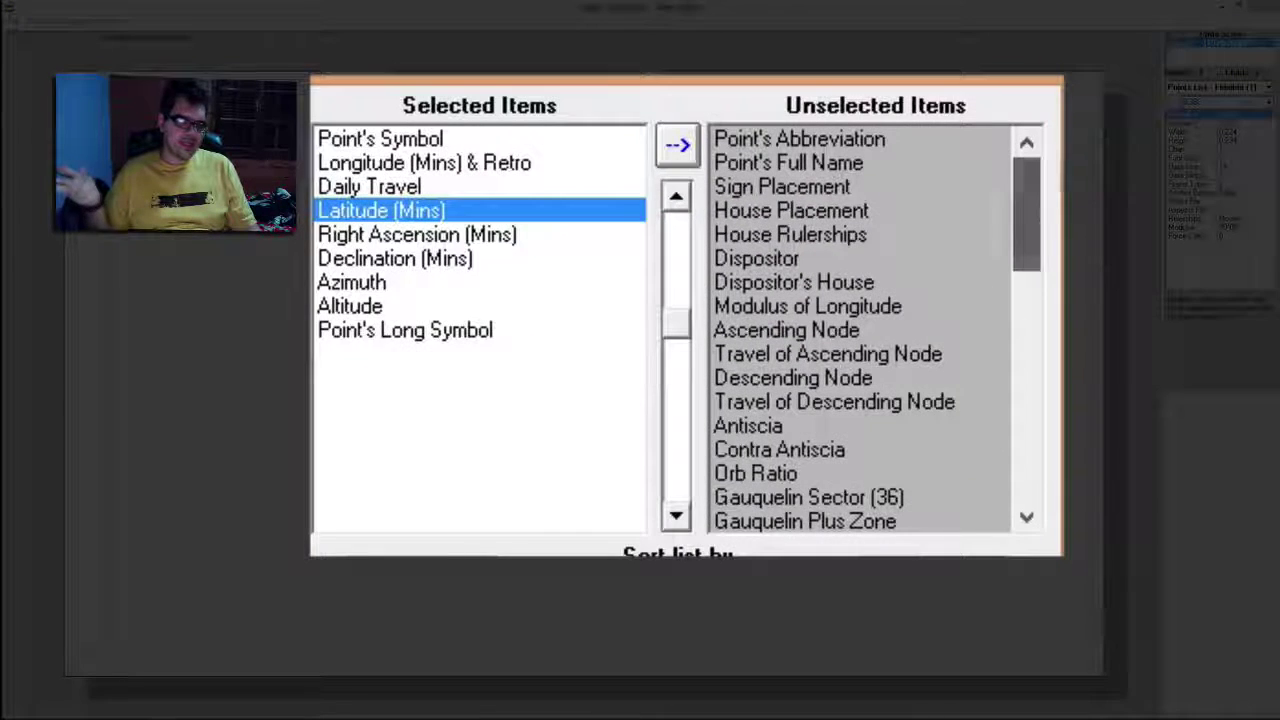
pyautogui.doubleClick(470, 330)
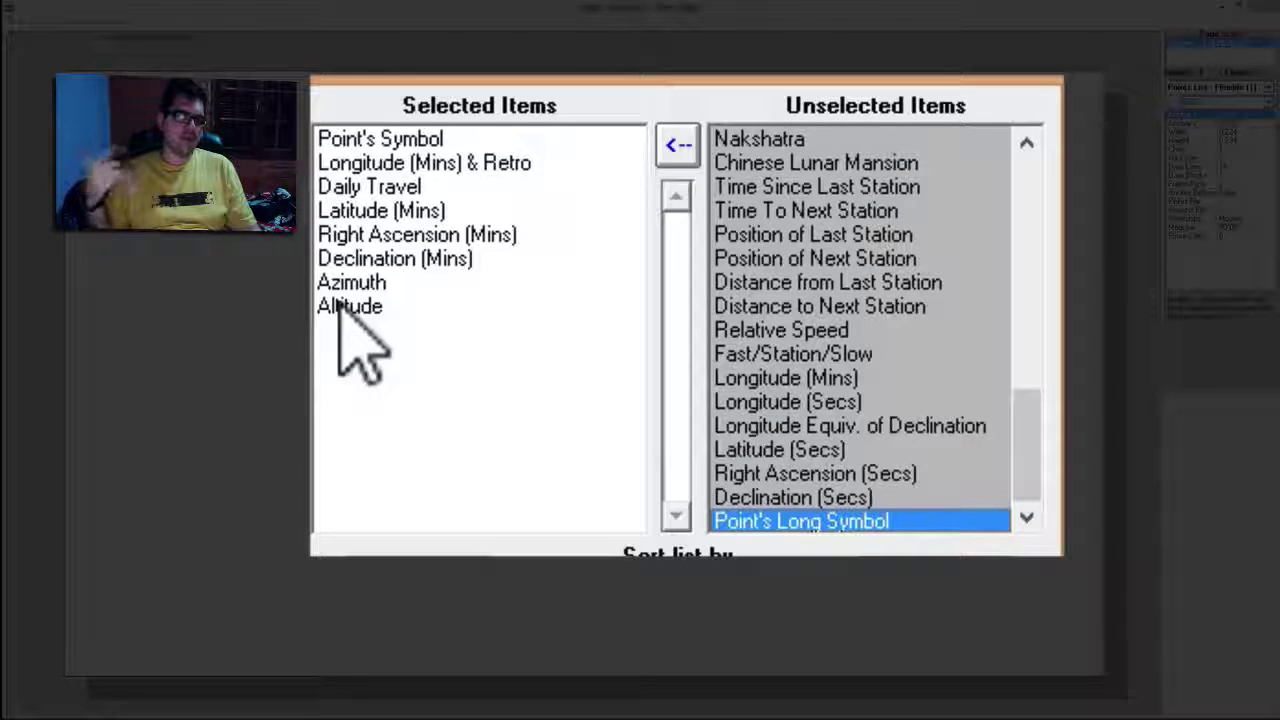
pyautogui.doubleClick(339, 307)
pyautogui.doubleClick(340, 284)
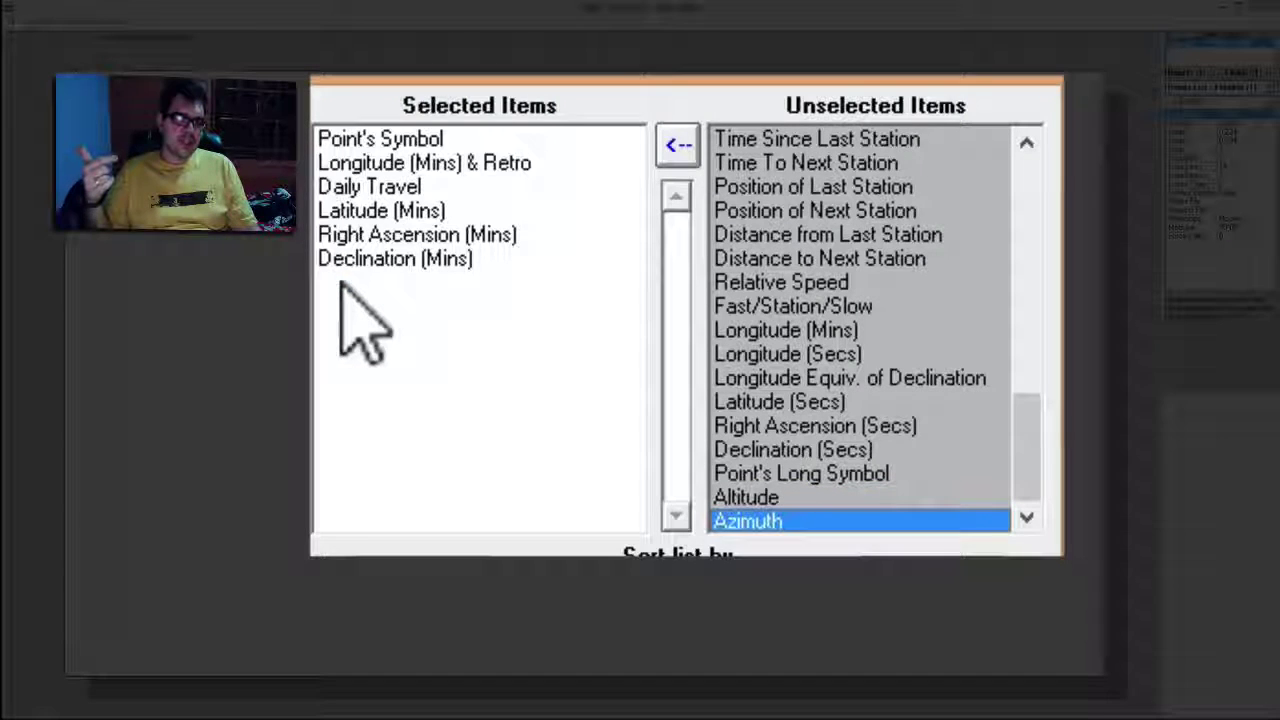
pyautogui.doubleClick(352, 260)
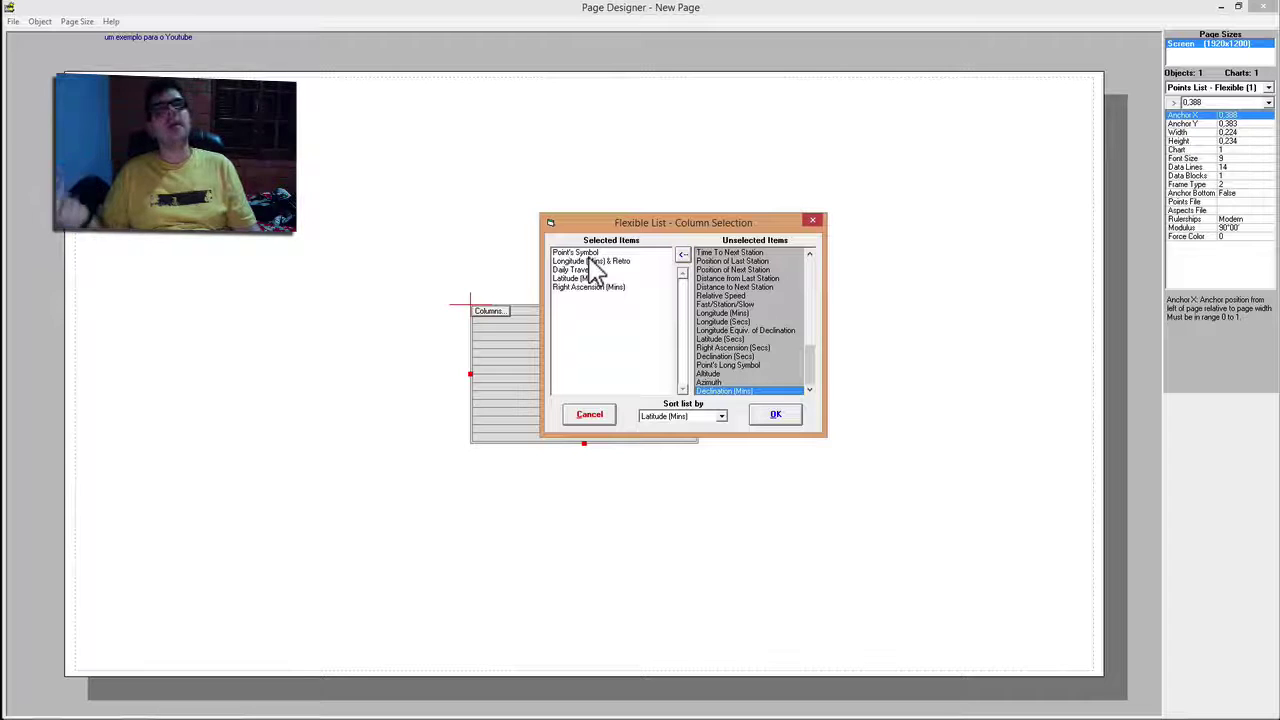
pyautogui.moveTo(578, 253); pyautogui.dragTo(723, 400)
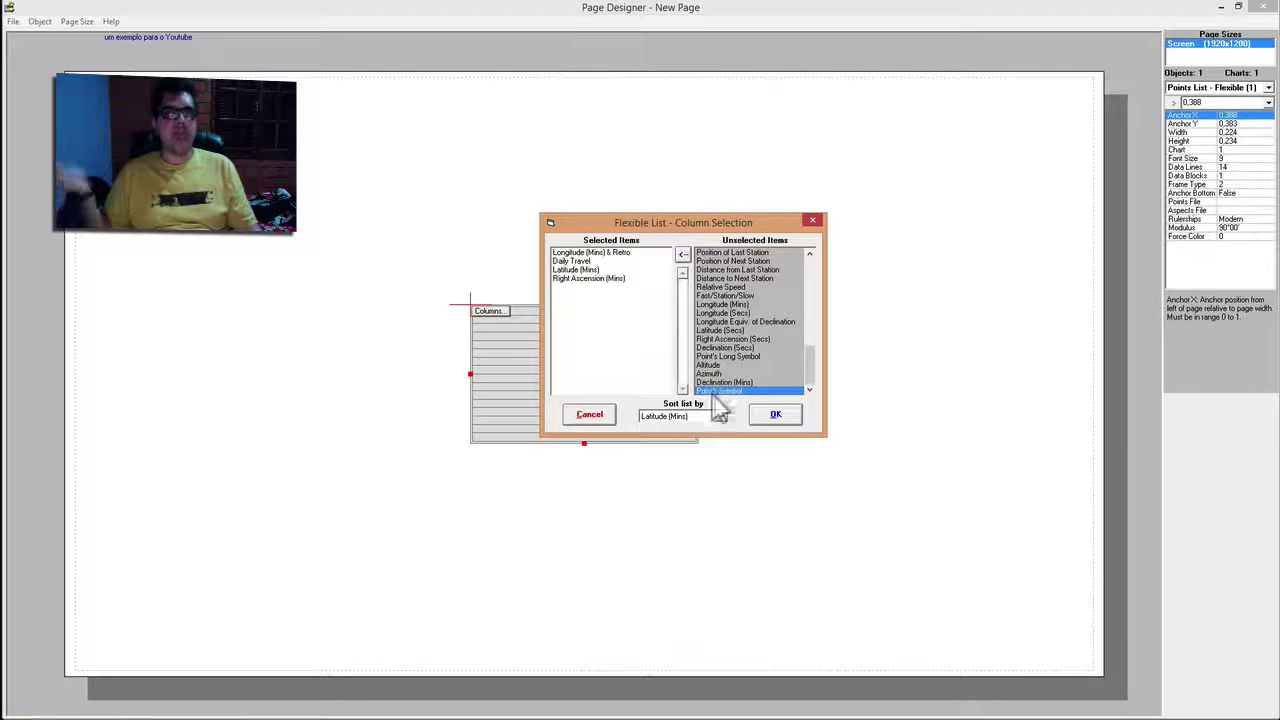
pyautogui.doubleClick(585, 256)
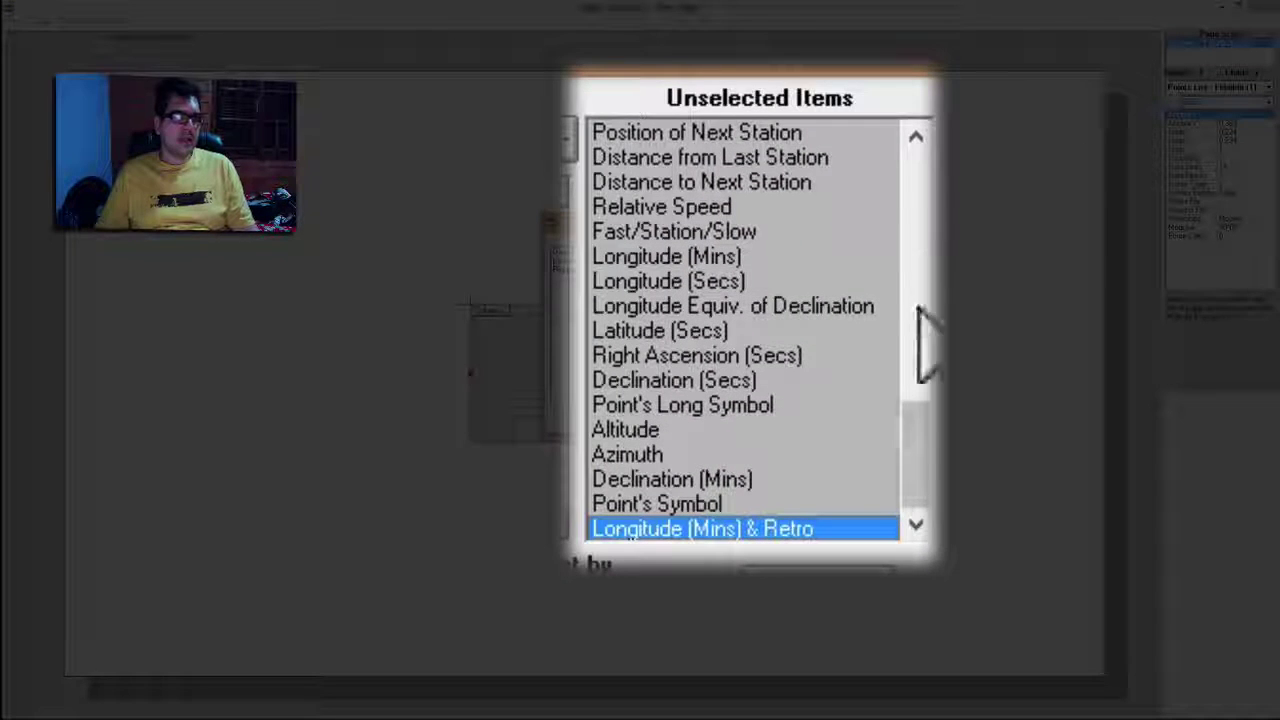
# - Add Longitude (Mins) & Retro and Point's Full Name to the selected columns of the points list
pyautogui.moveTo(910, 490); pyautogui.dragTo(920, 160)
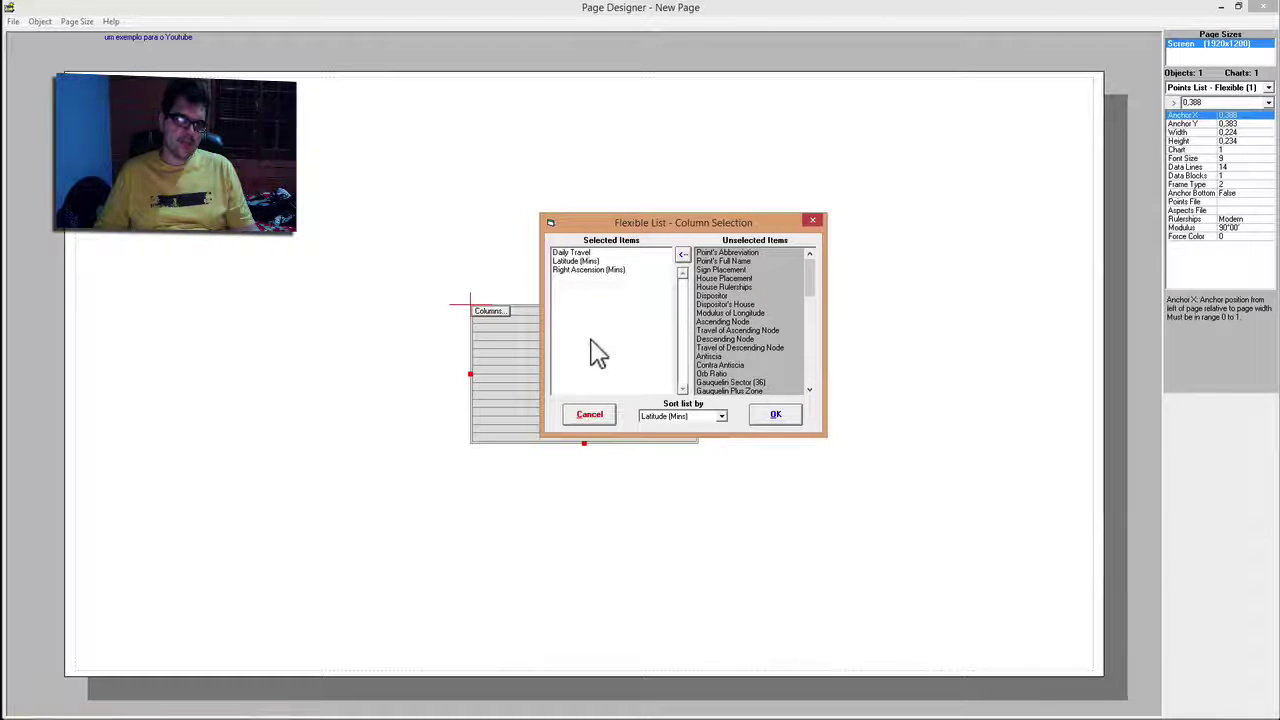
pyautogui.click(680, 254)
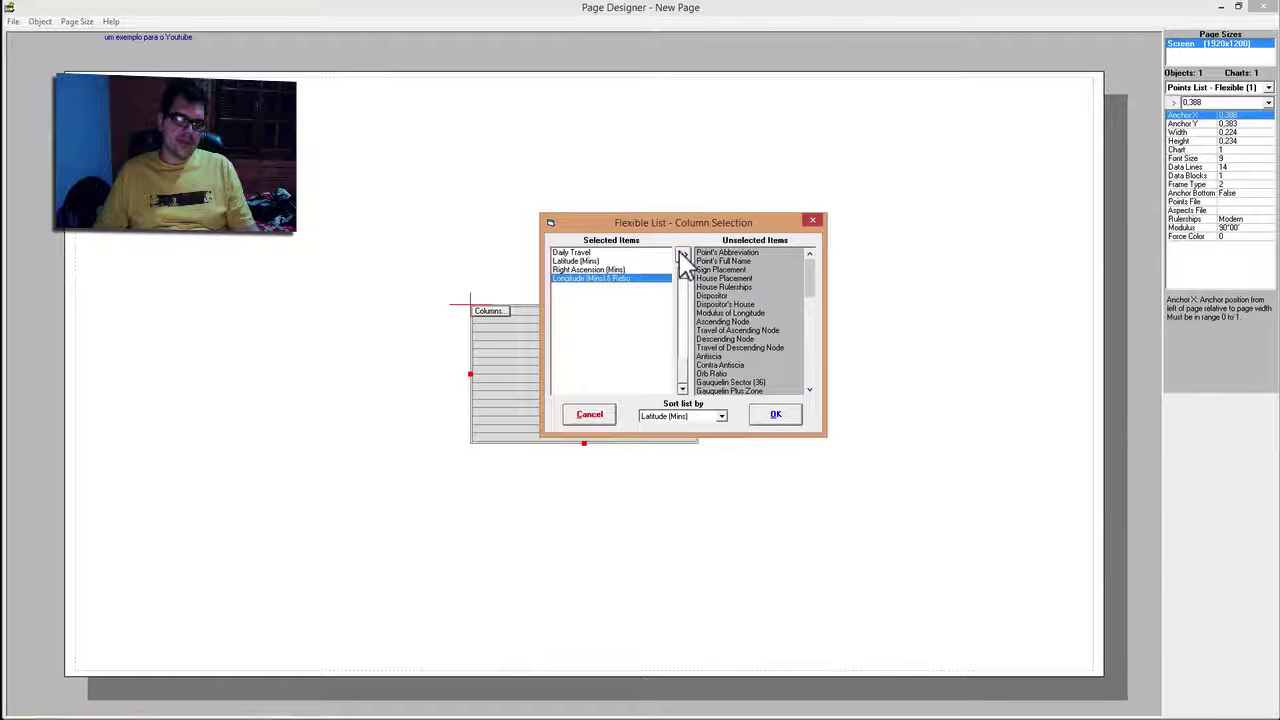
pyautogui.click(762, 261)
pyautogui.click(680, 254)
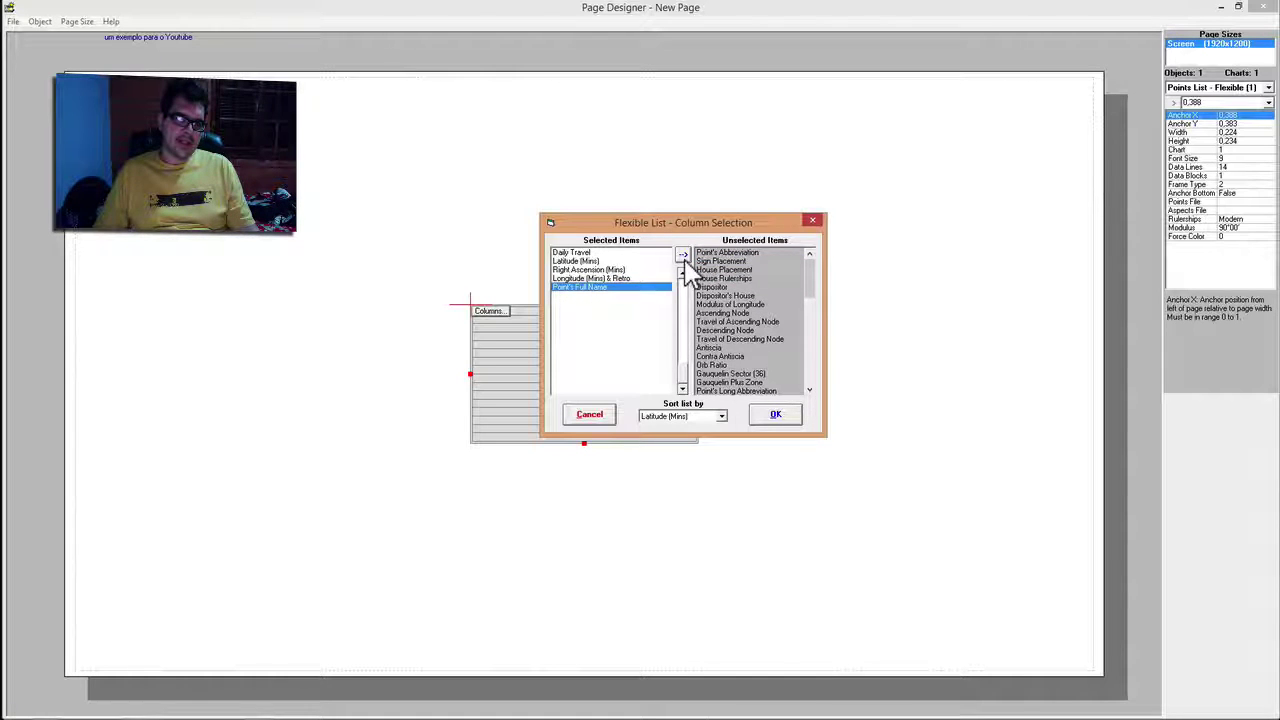
# - Replace Point's Full Name and Longitude (Mins) & Retro with Antiscia in the points list's selected columns and accept the selection
pyautogui.click(682, 256)
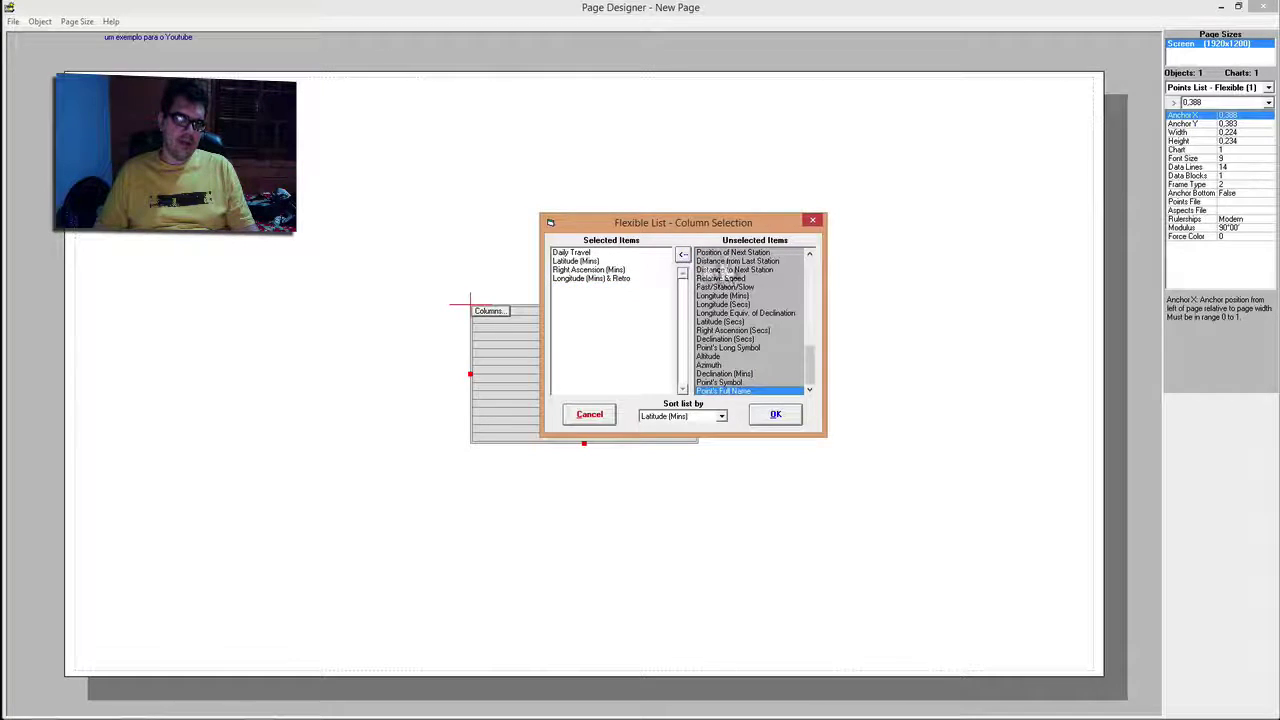
pyautogui.doubleClick(622, 278)
pyautogui.moveTo(811, 347); pyautogui.dragTo(806, 391)
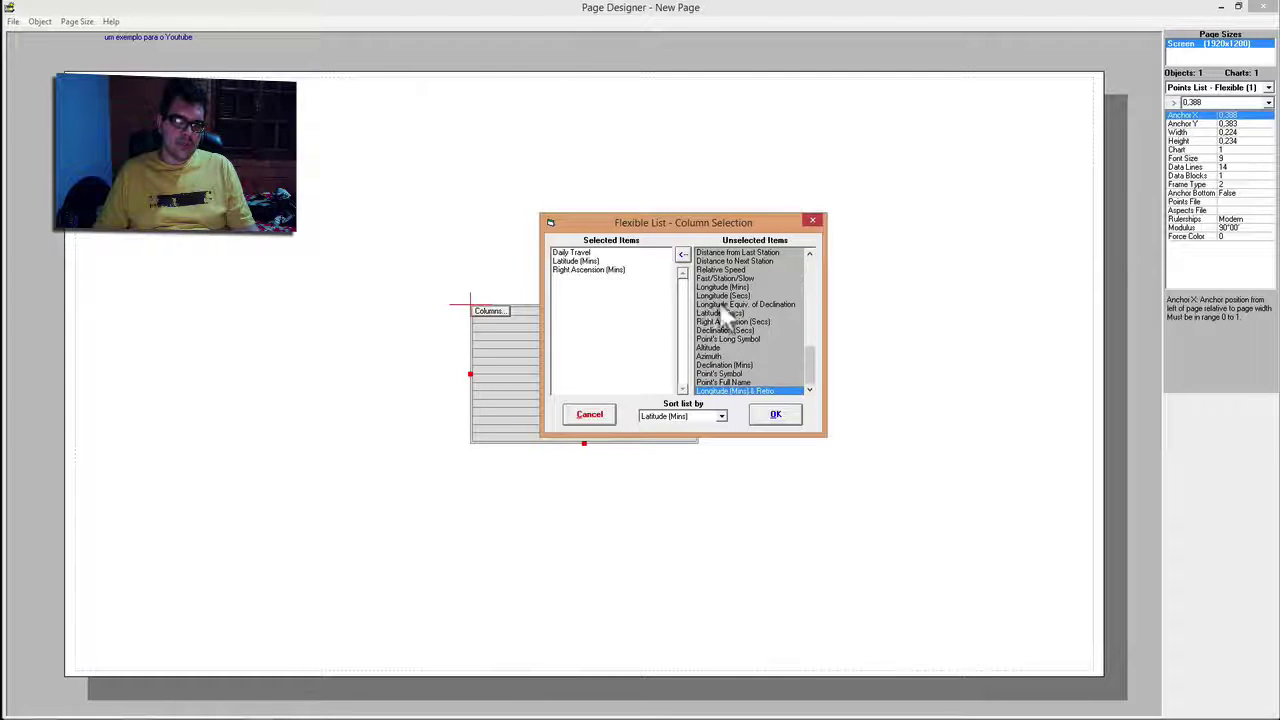
pyautogui.click(748, 322)
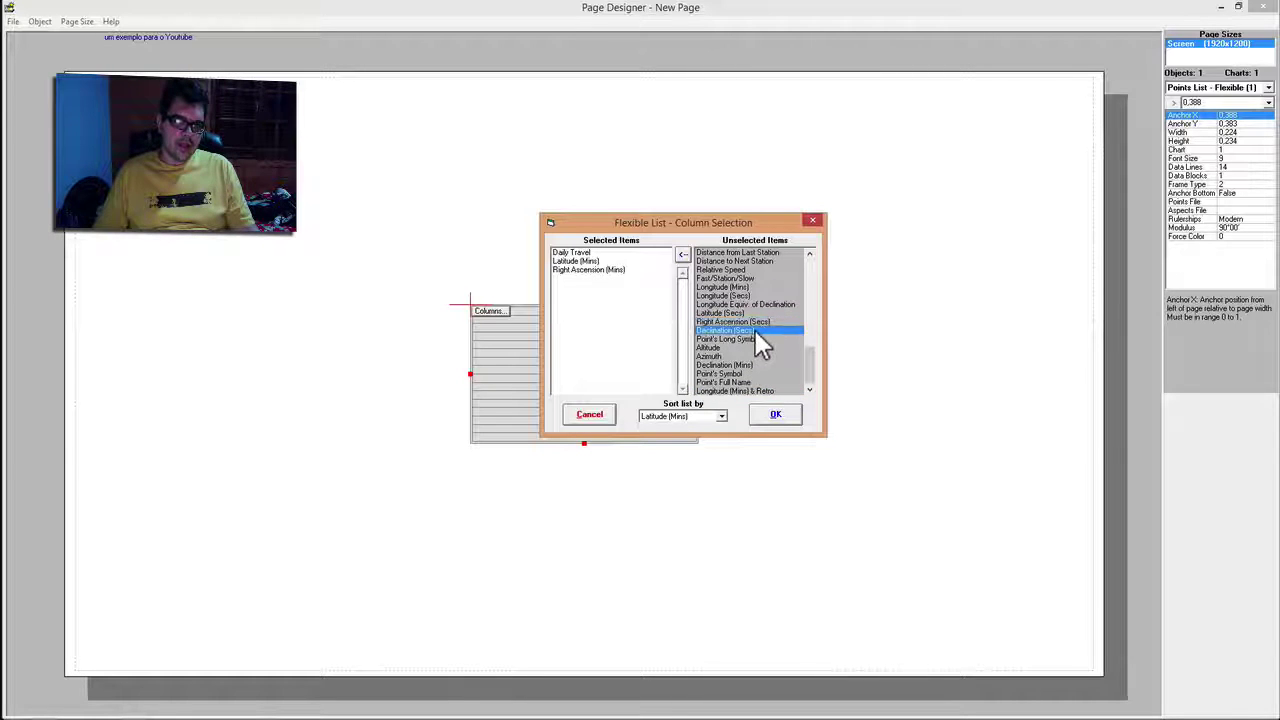
pyautogui.moveTo(808, 360); pyautogui.dragTo(808, 265)
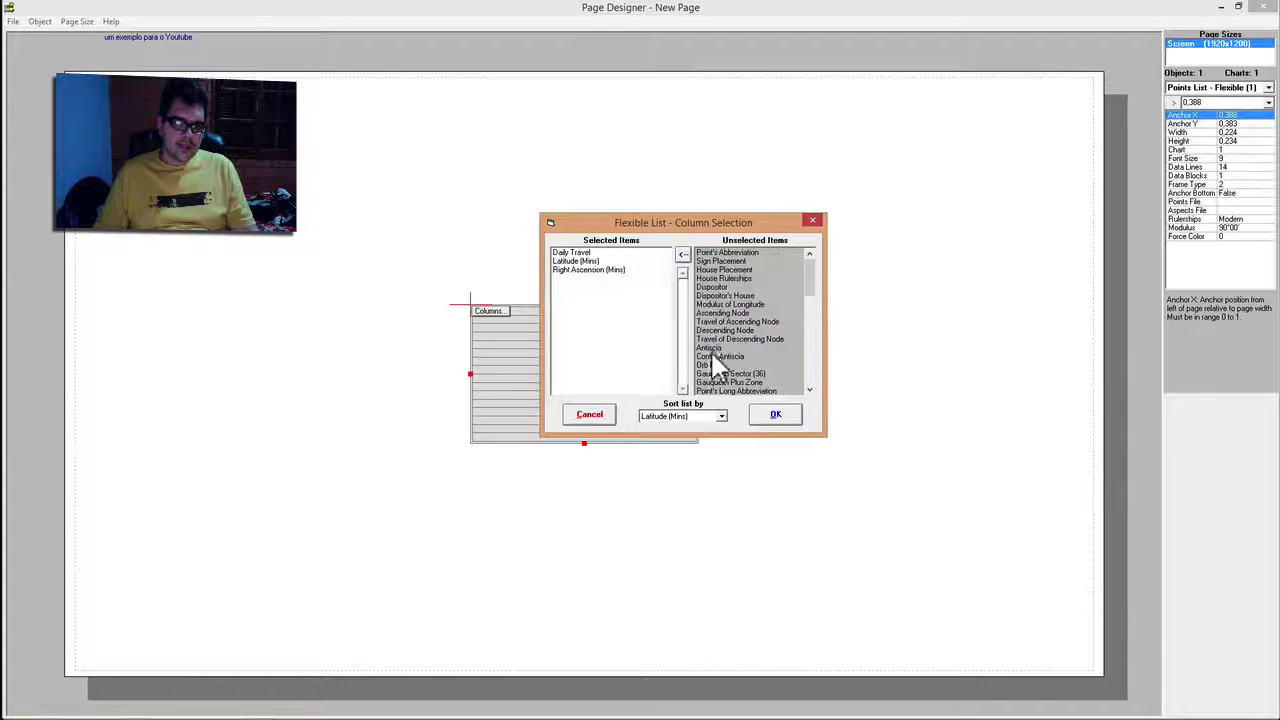
pyautogui.doubleClick(713, 348)
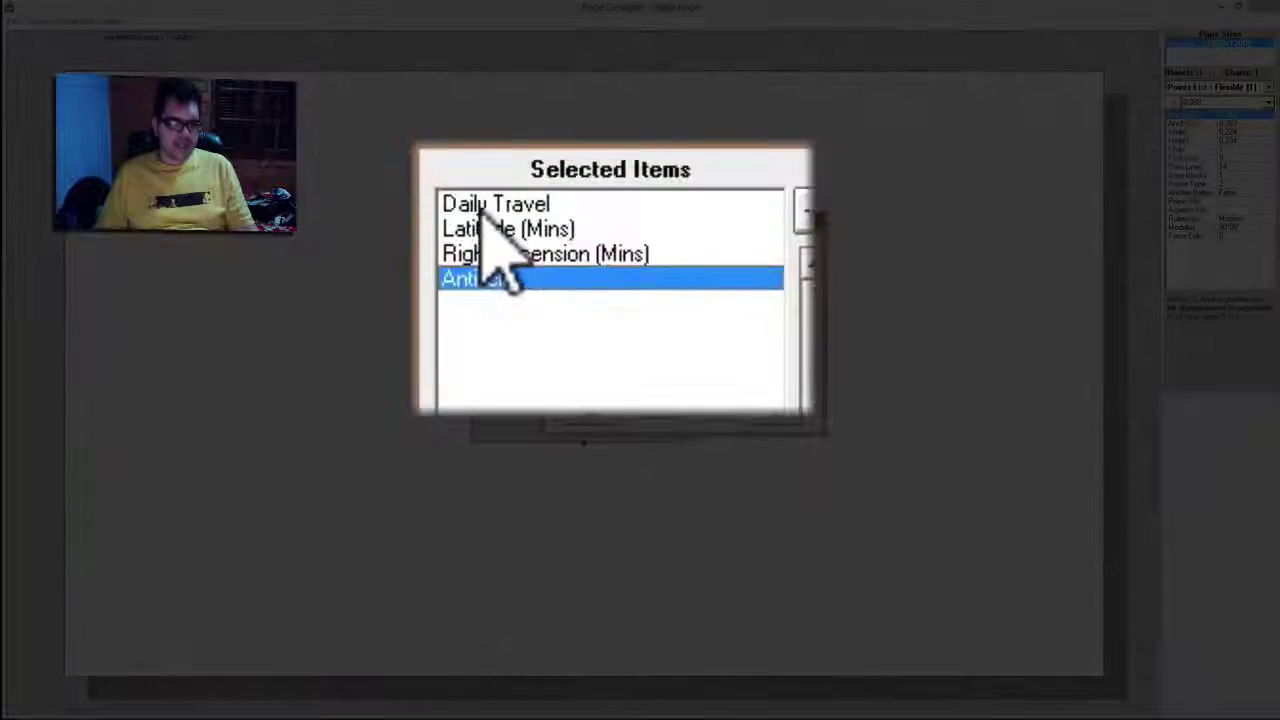
pyautogui.click(576, 261)
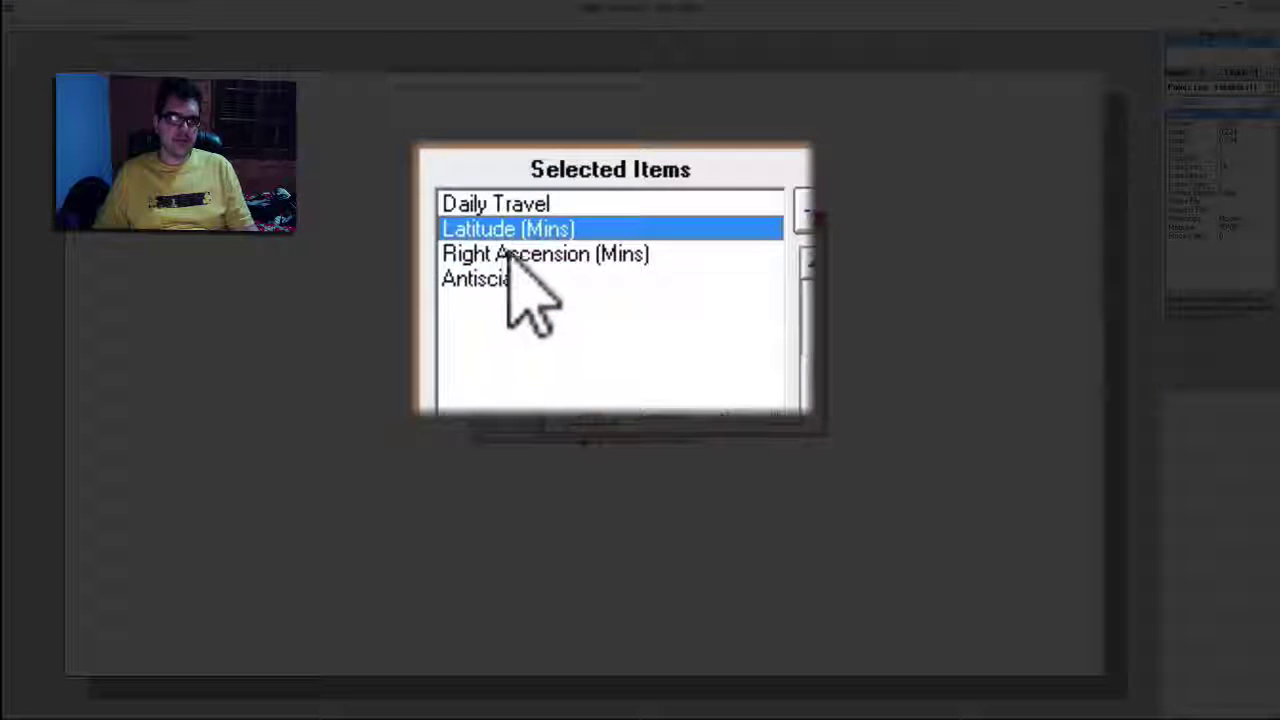
pyautogui.click(510, 254)
pyautogui.click(488, 281)
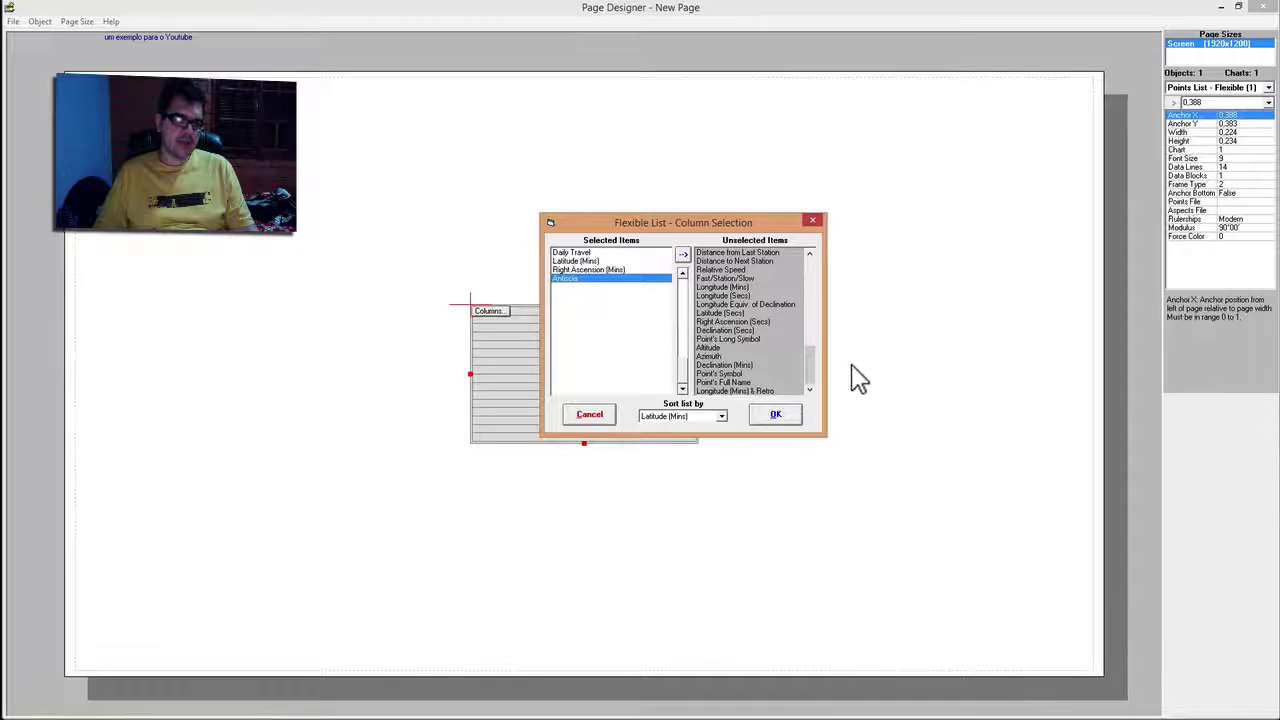
pyautogui.click(775, 414)
# - Enlarge the flexible points list to about 0.154 wide by 0.324 high and place it near the page's upper-left corner
pyautogui.moveTo(512, 369); pyautogui.dragTo(468, 206)
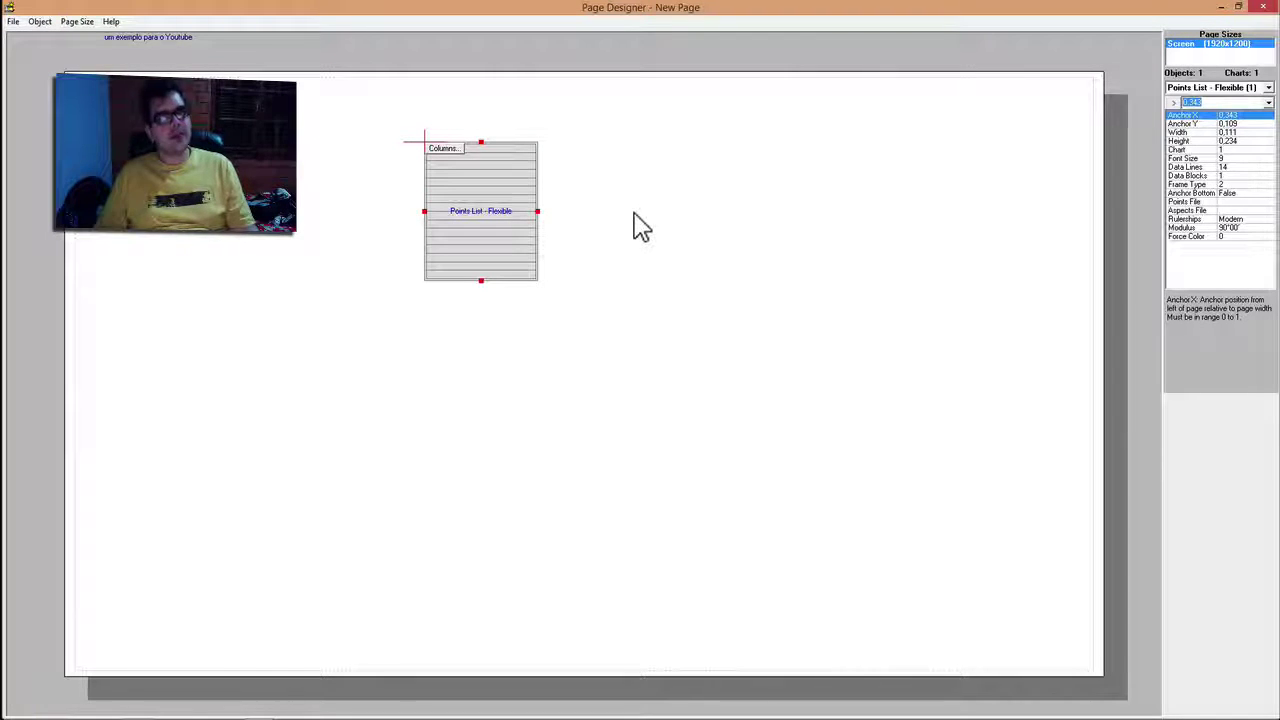
pyautogui.moveTo(467, 207); pyautogui.dragTo(300, 183)
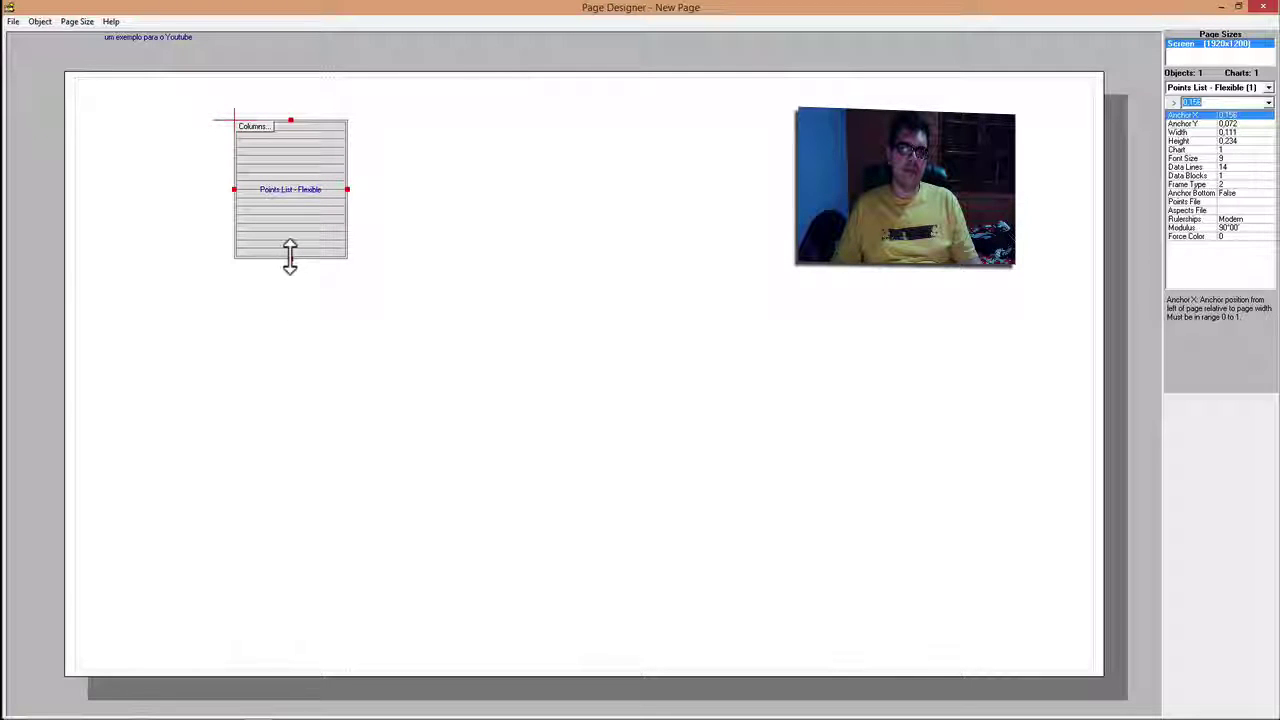
pyautogui.moveTo(290, 260); pyautogui.dragTo(289, 369)
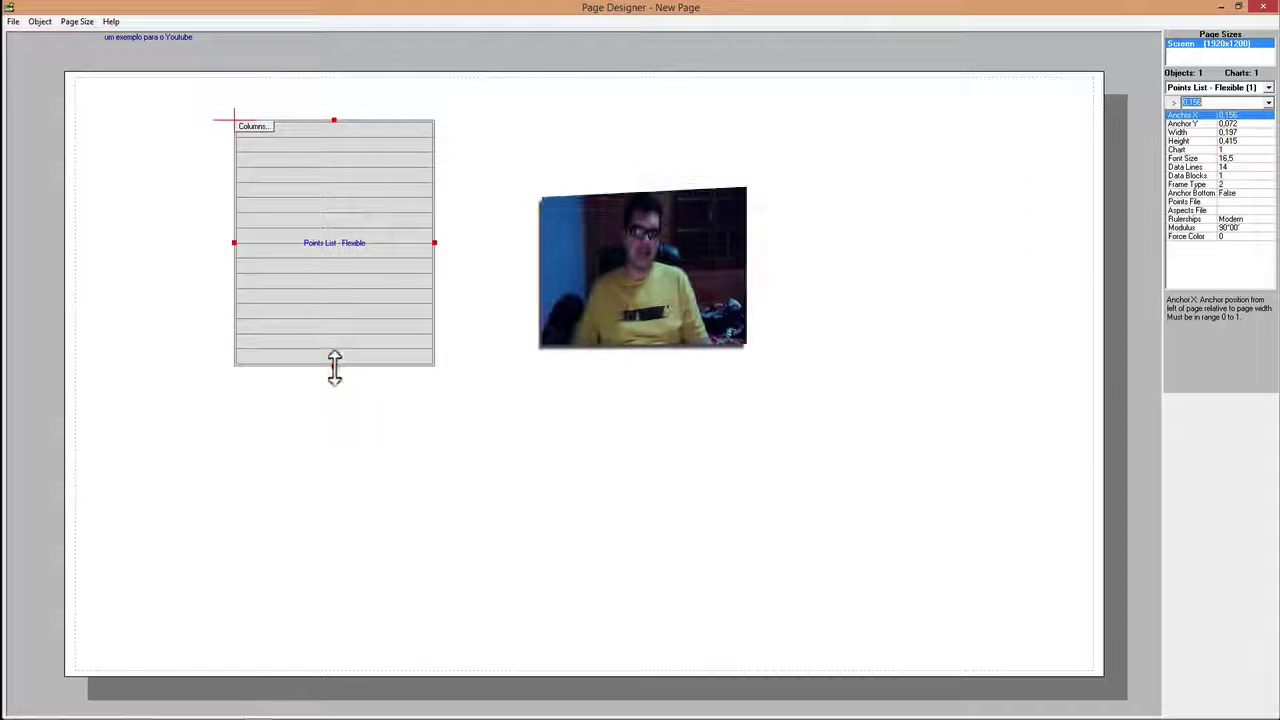
pyautogui.moveTo(334, 366); pyautogui.dragTo(334, 312)
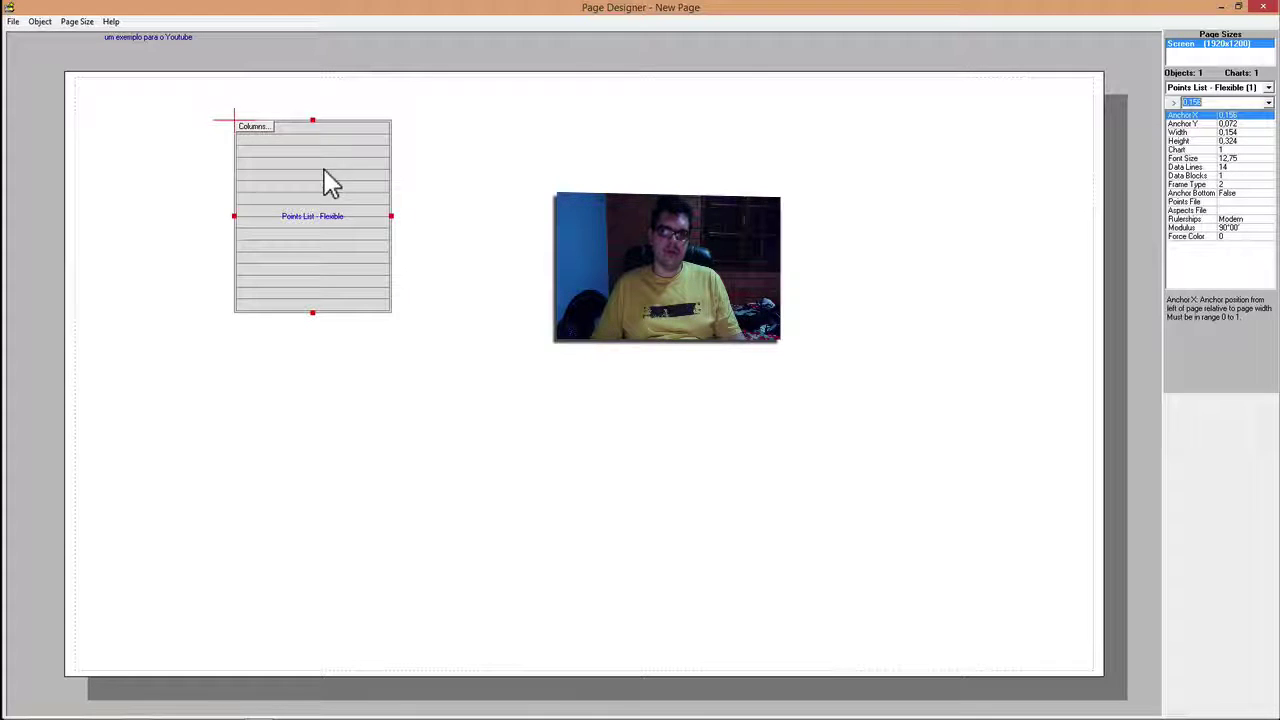
pyautogui.moveTo(326, 180); pyautogui.dragTo(202, 175)
# - Add a UniWheel chart wheel to the page and place it beside the points list, at about 0.429 by 0.331
pyautogui.click(38, 22)
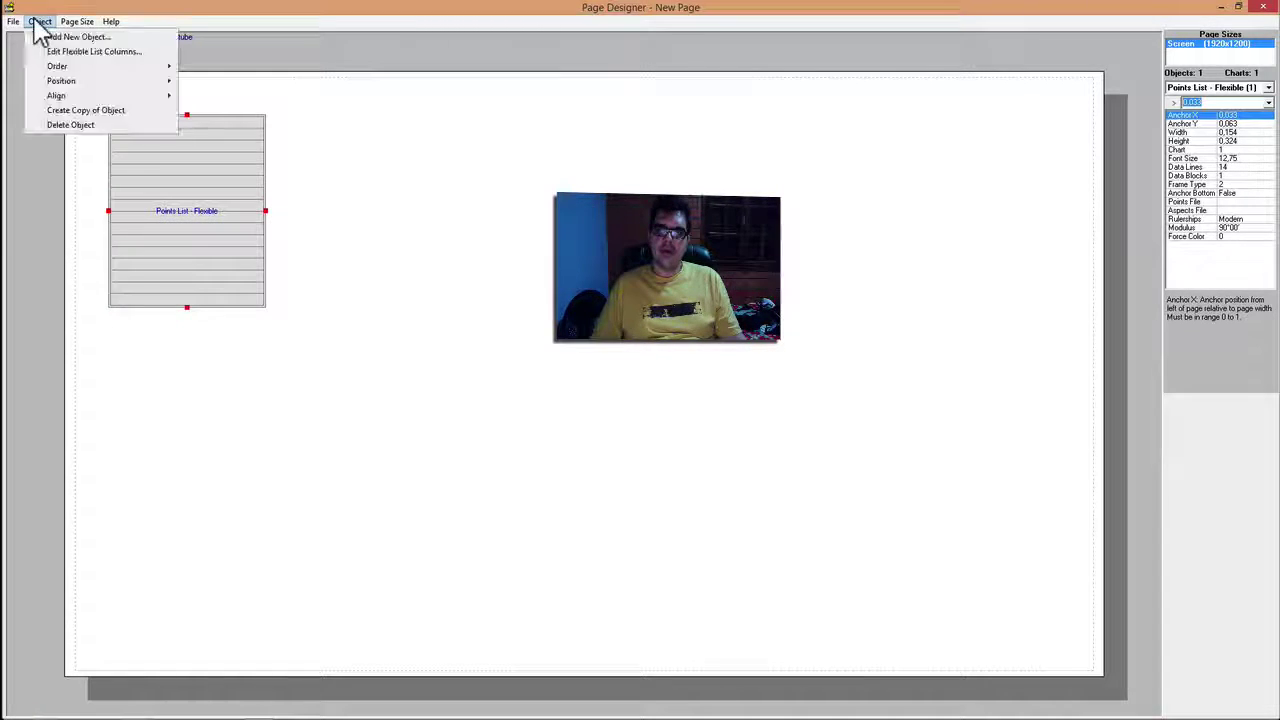
pyautogui.click(131, 38)
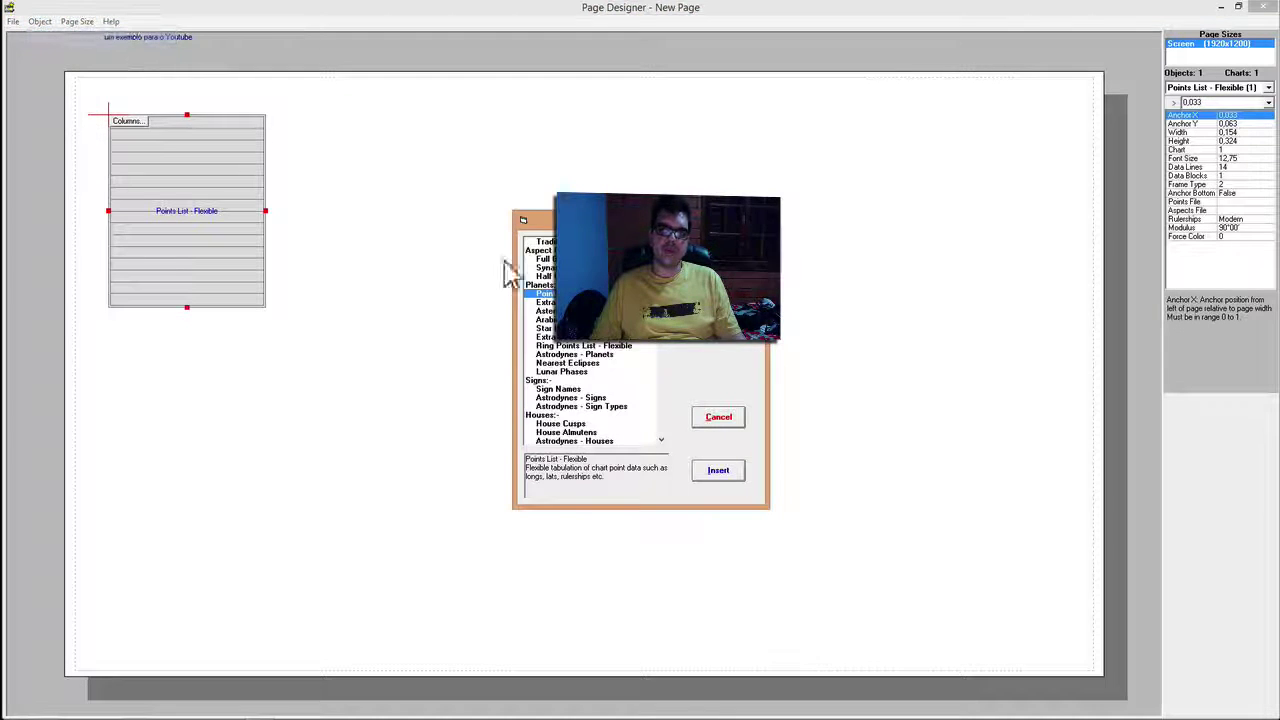
pyautogui.moveTo(662, 326); pyautogui.dragTo(663, 292)
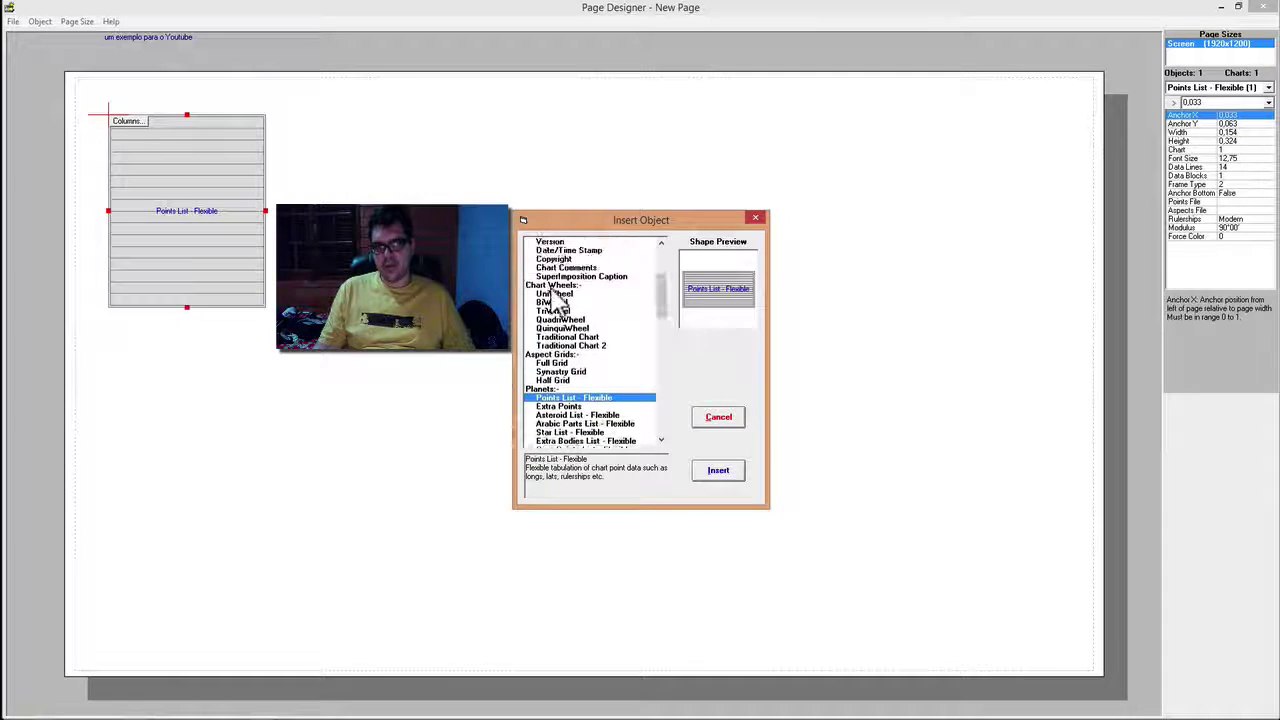
pyautogui.click(555, 293)
pyautogui.doubleClick(555, 293)
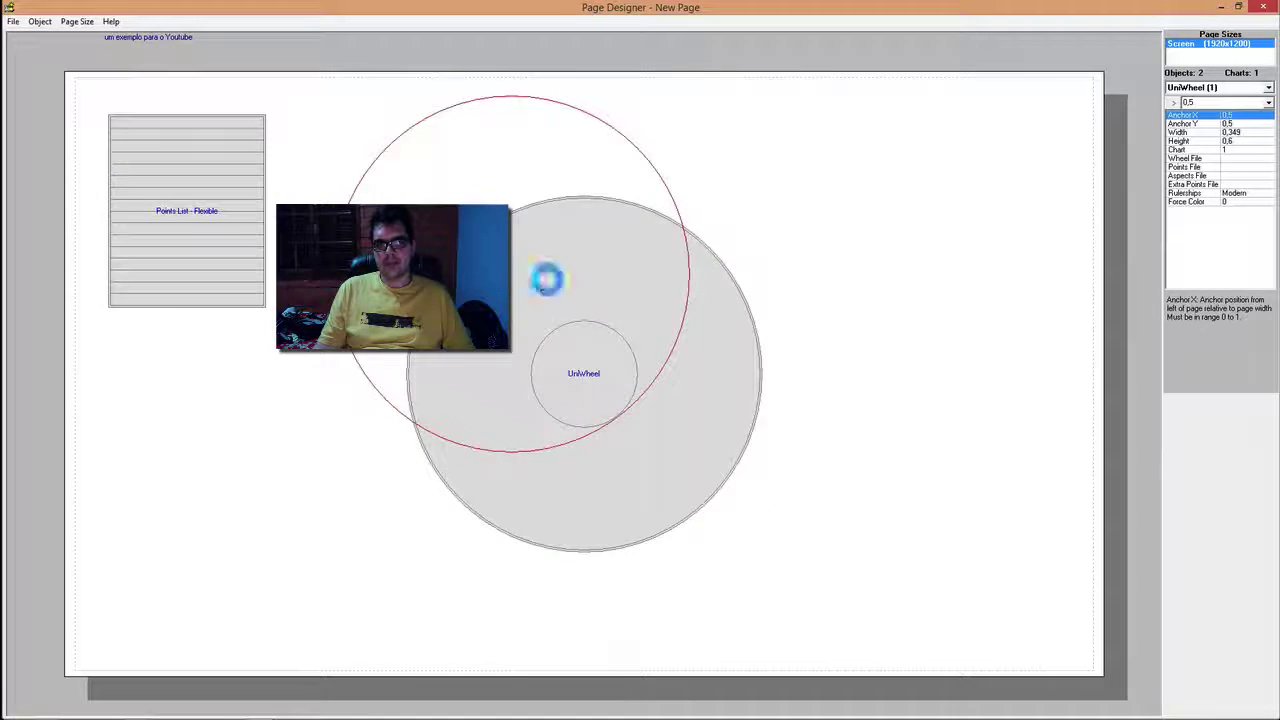
# - Add an Arabic Parts List - Flexible object and place it on the free side of the UniWheel, anchored at about 0.657 by 0.073
pyautogui.click(76, 21)
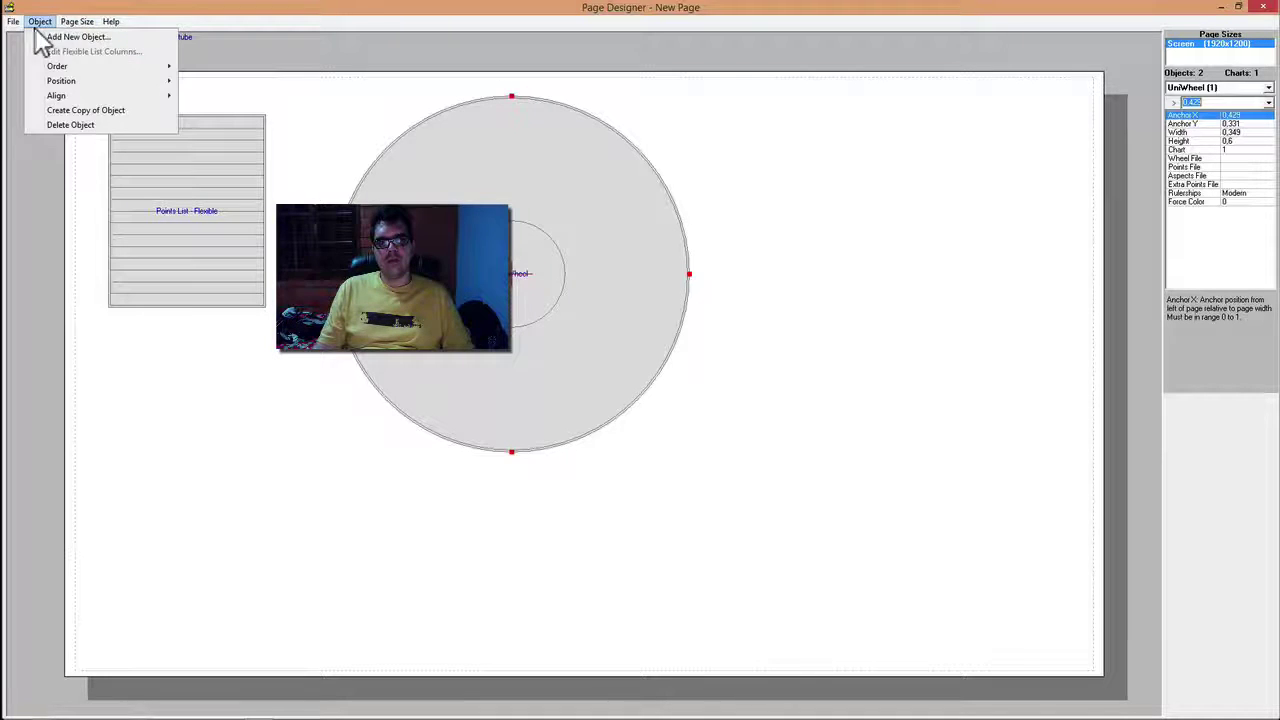
pyautogui.click(48, 37)
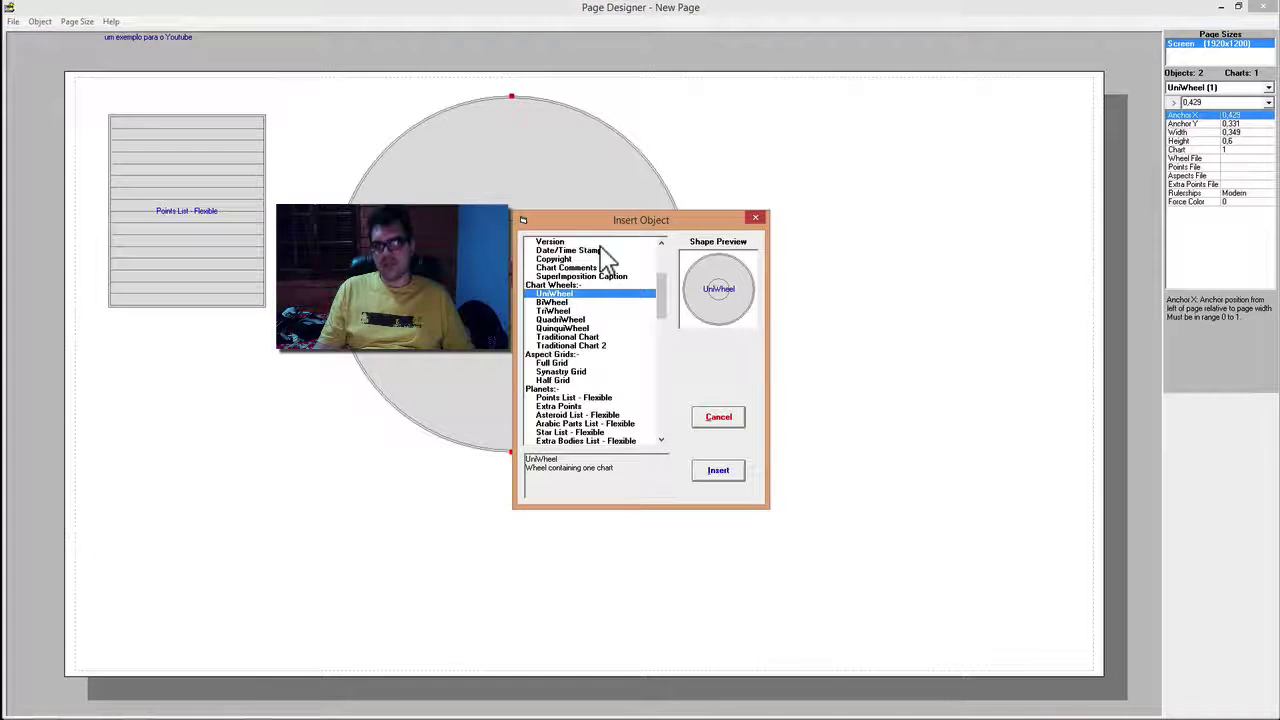
pyautogui.scroll(-5, 655, 314)
pyautogui.click(645, 302)
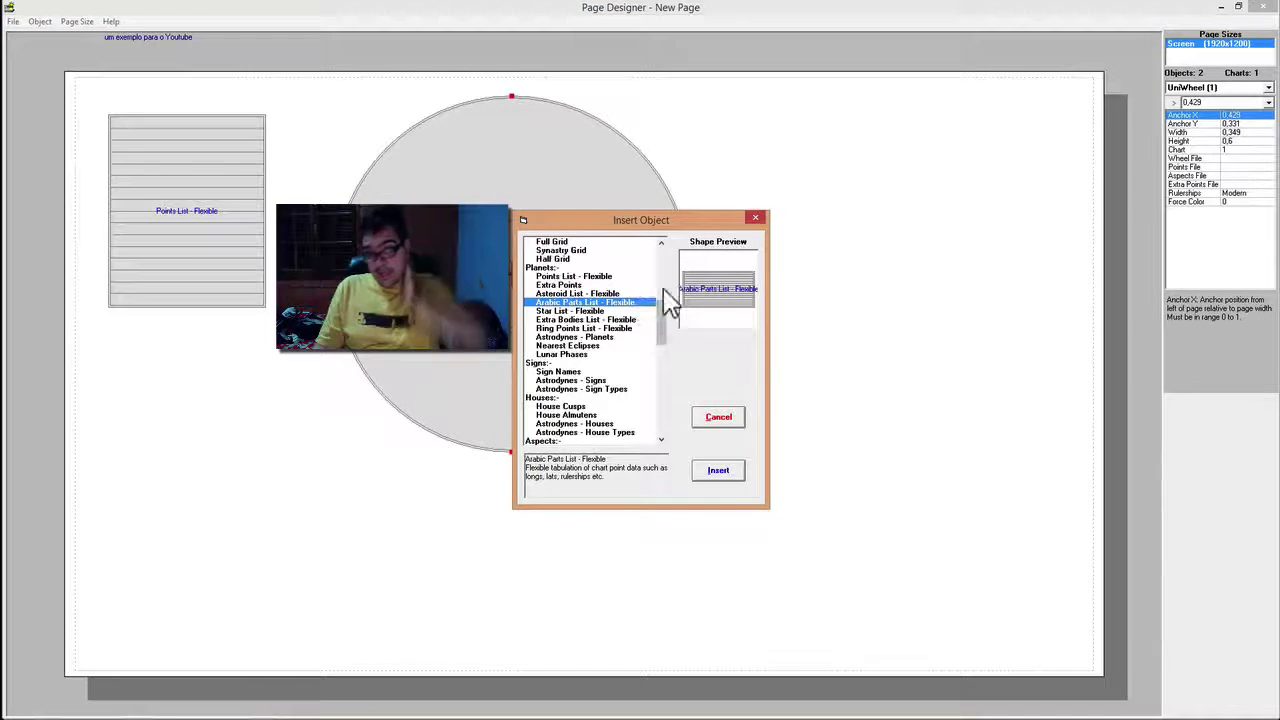
pyautogui.press('Return')
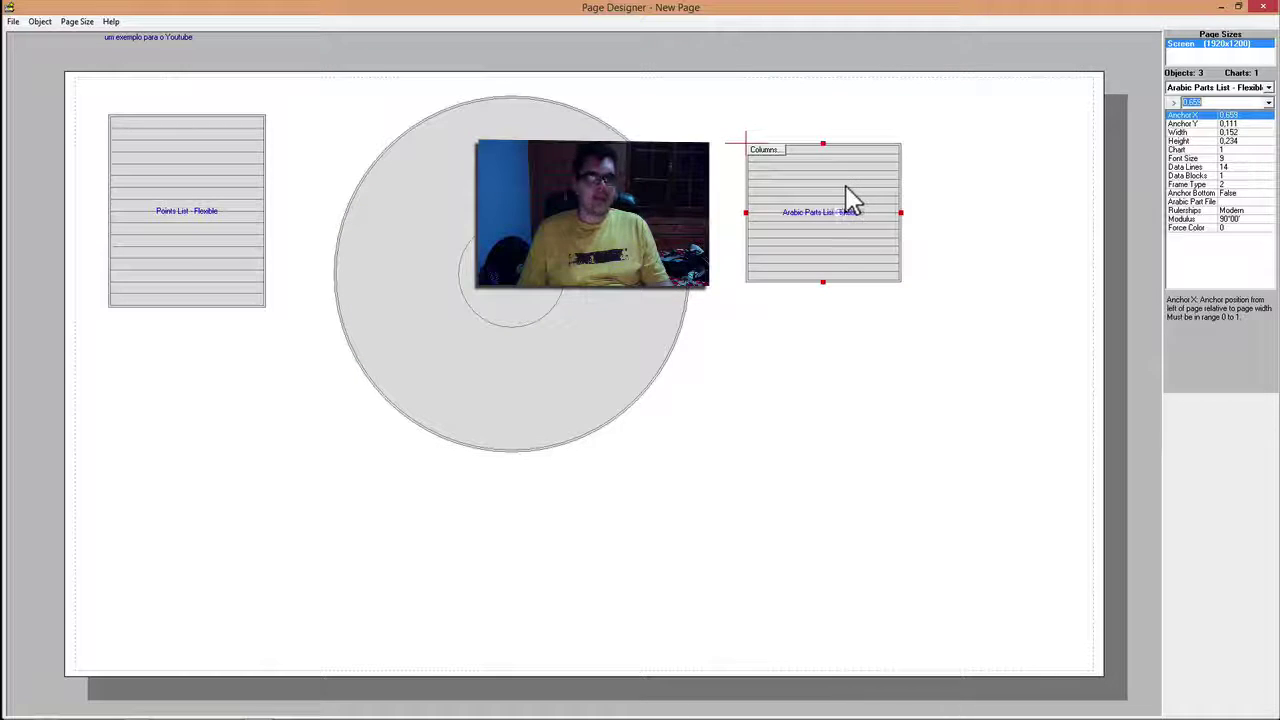
pyautogui.moveTo(831, 249); pyautogui.dragTo(822, 205)
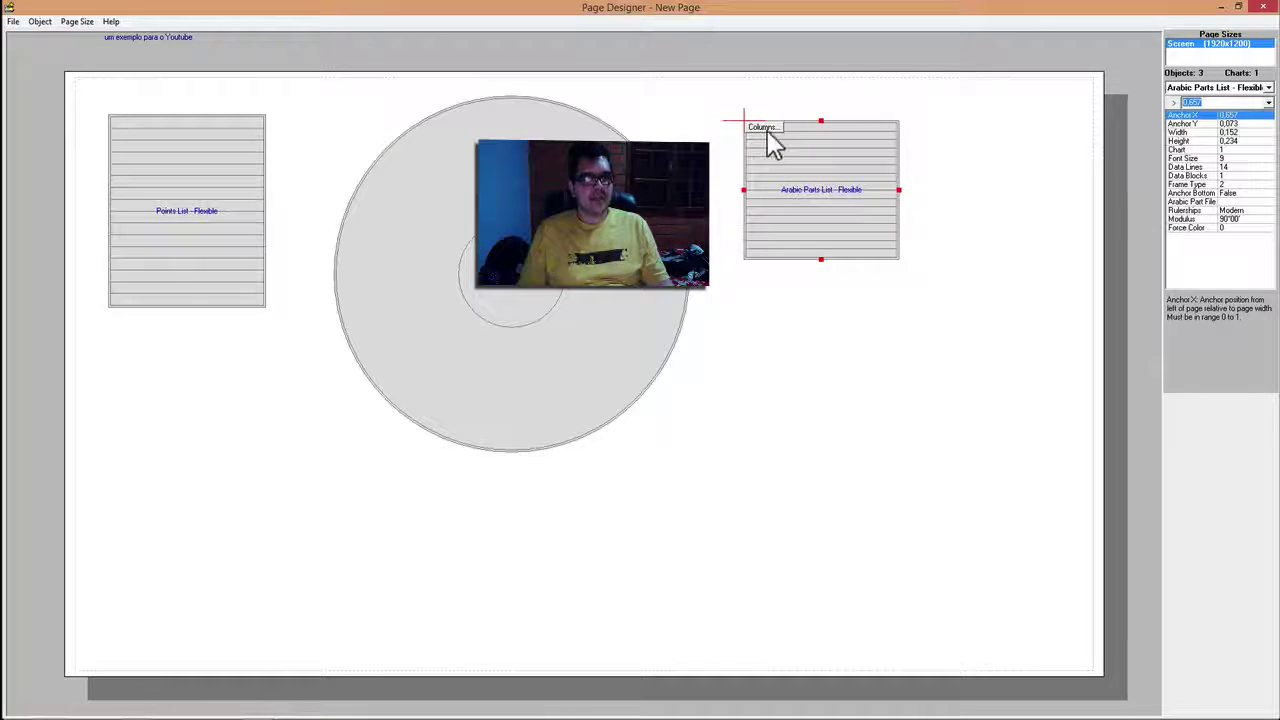
# - Remove Sign Placement and House Placement from the Arabic parts list's columns and add Right Ascension (Secs)
pyautogui.click(766, 128)
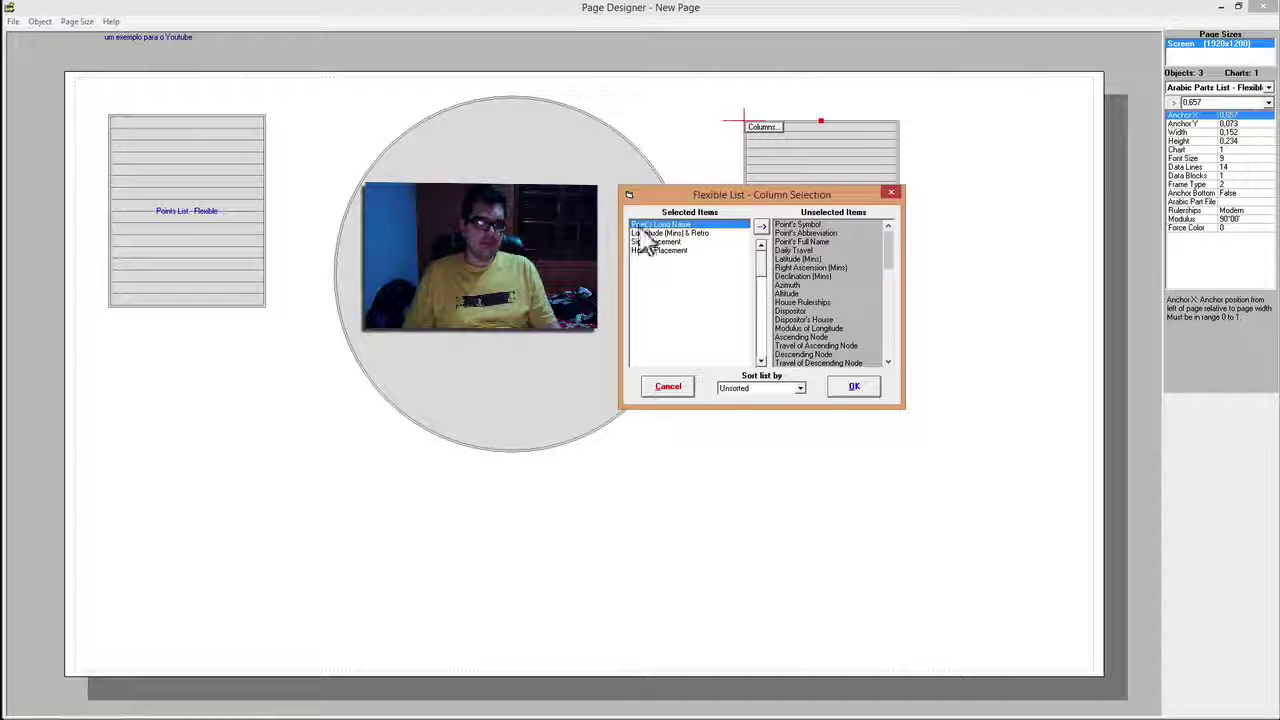
pyautogui.click(685, 233)
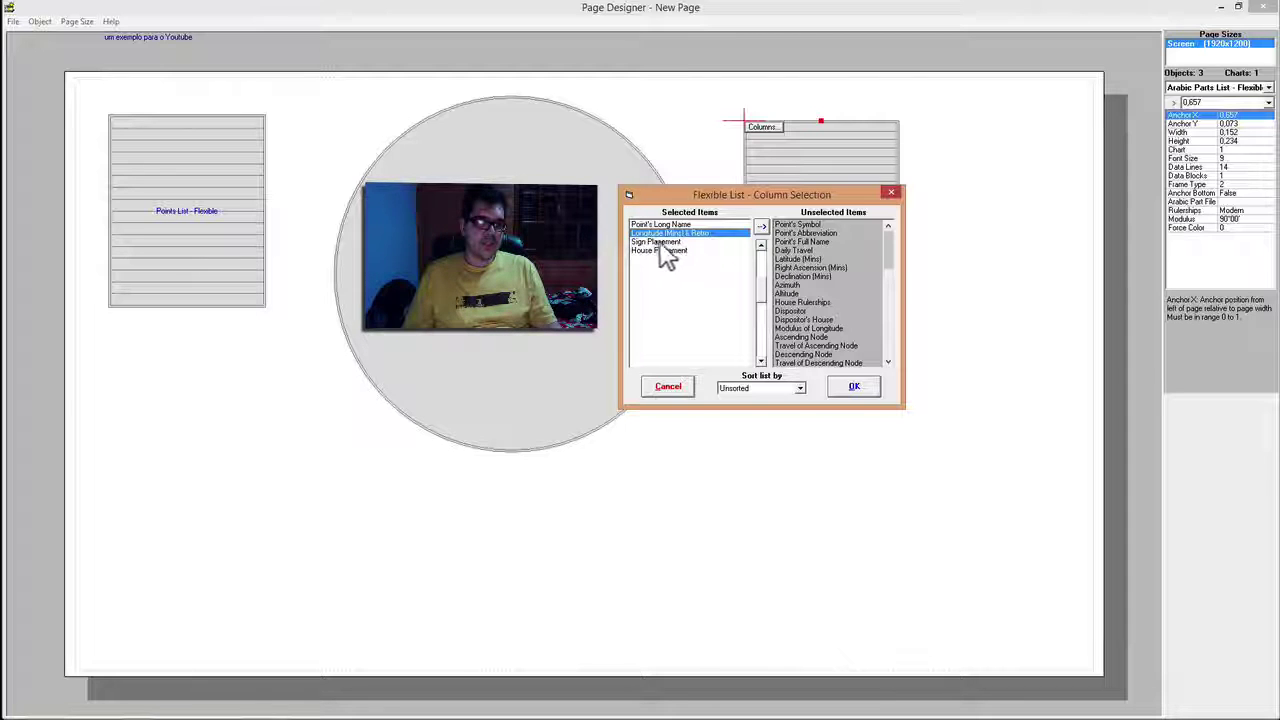
pyautogui.click(658, 242)
pyautogui.doubleClick(658, 244)
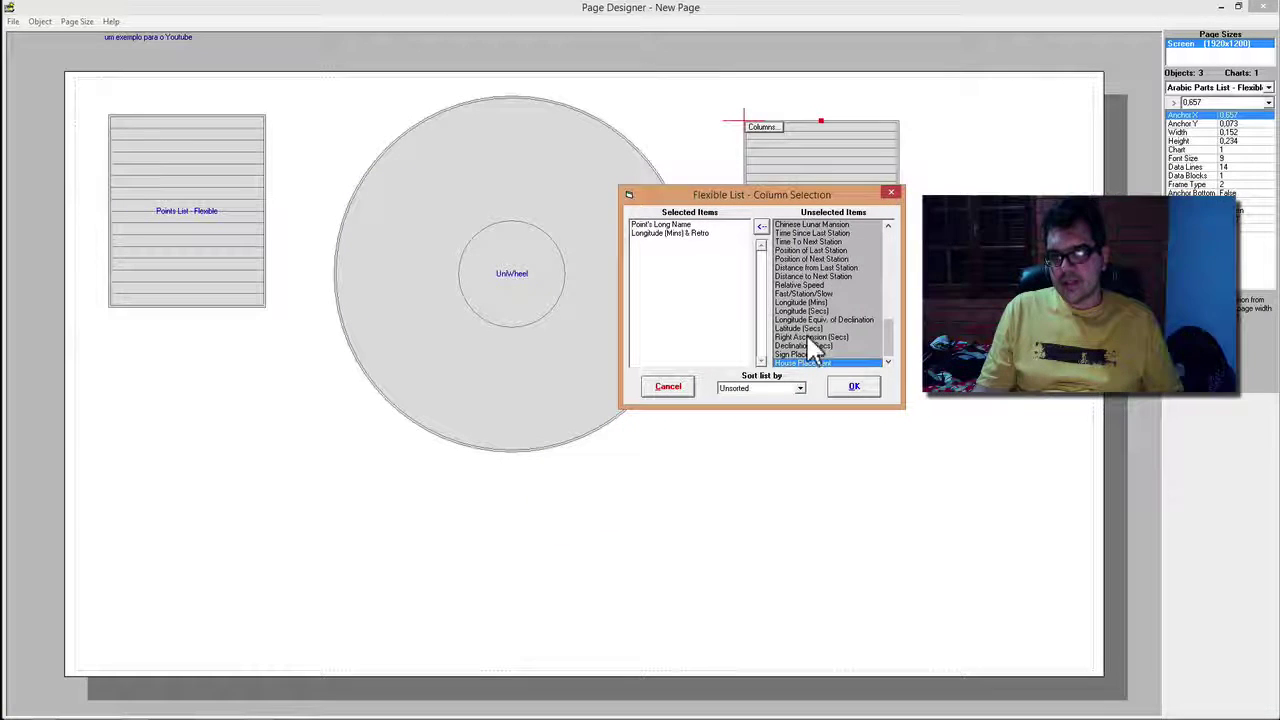
pyautogui.doubleClick(805, 337)
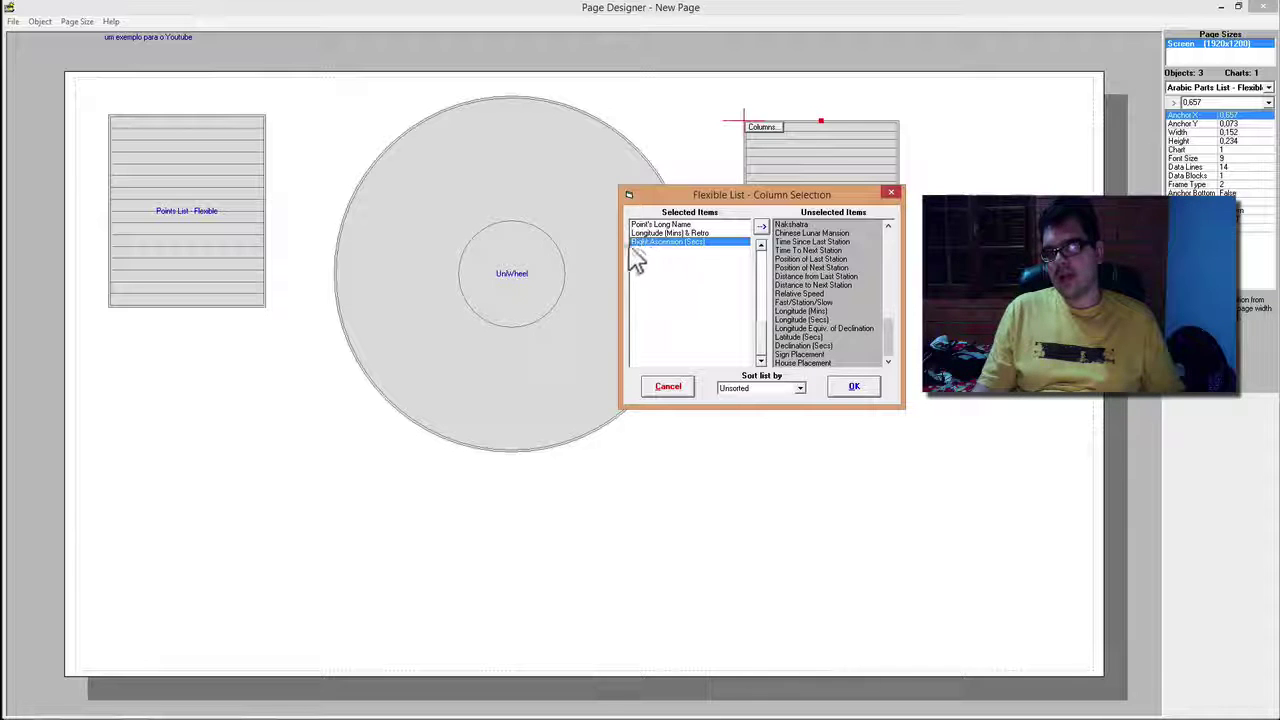
# - Check the sort criteria, place Right Ascension (Secs) last among the Arabic parts list's columns, and accept the selection
pyautogui.click(776, 389)
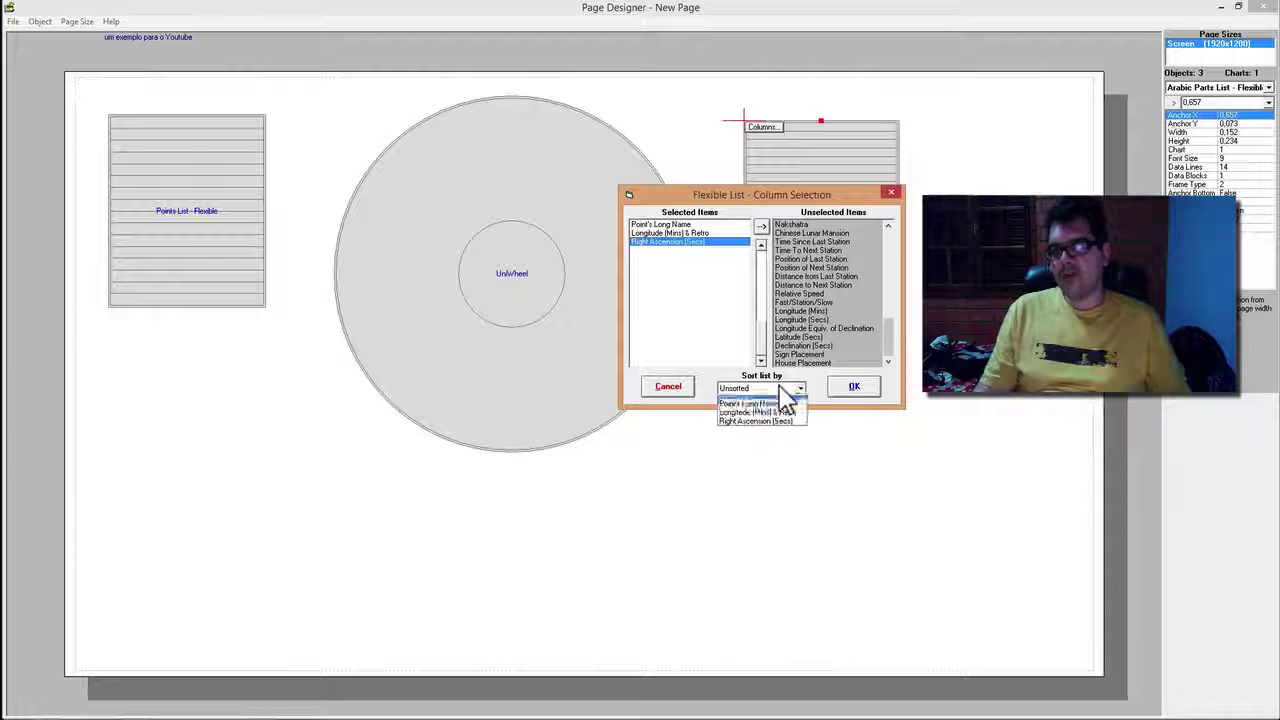
pyautogui.click(746, 426)
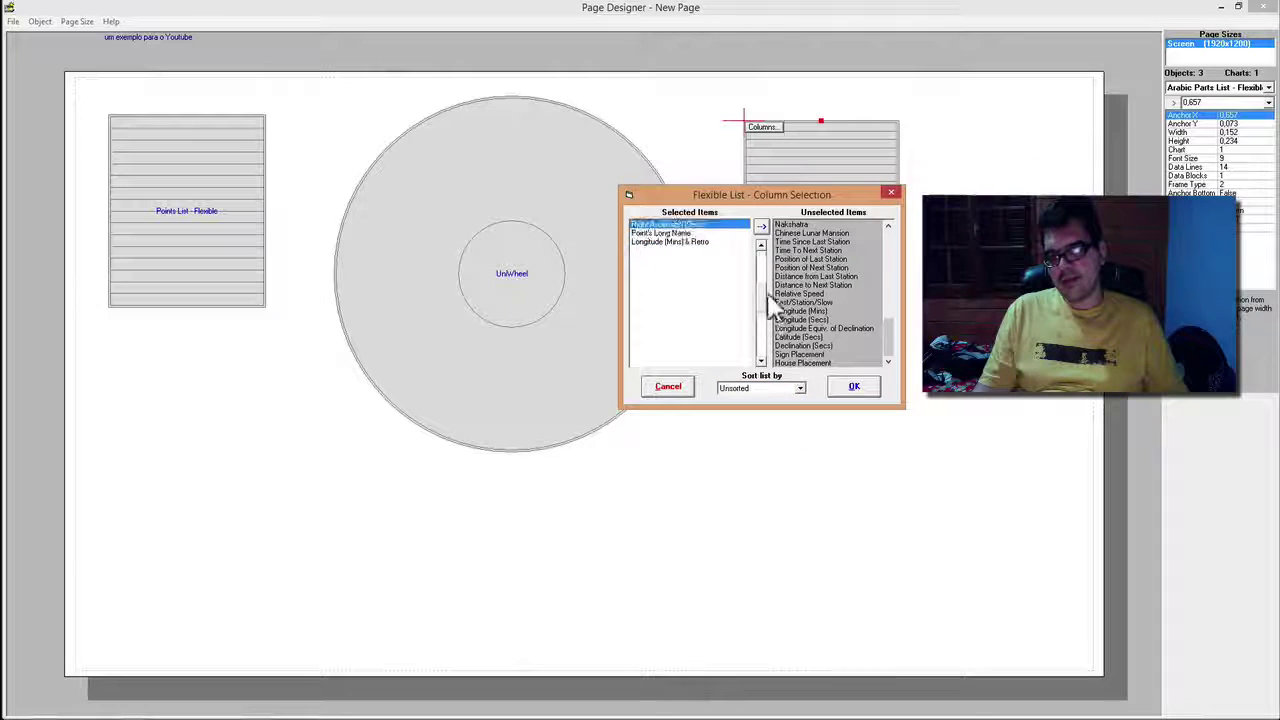
pyautogui.click(760, 361)
pyautogui.click(760, 361)
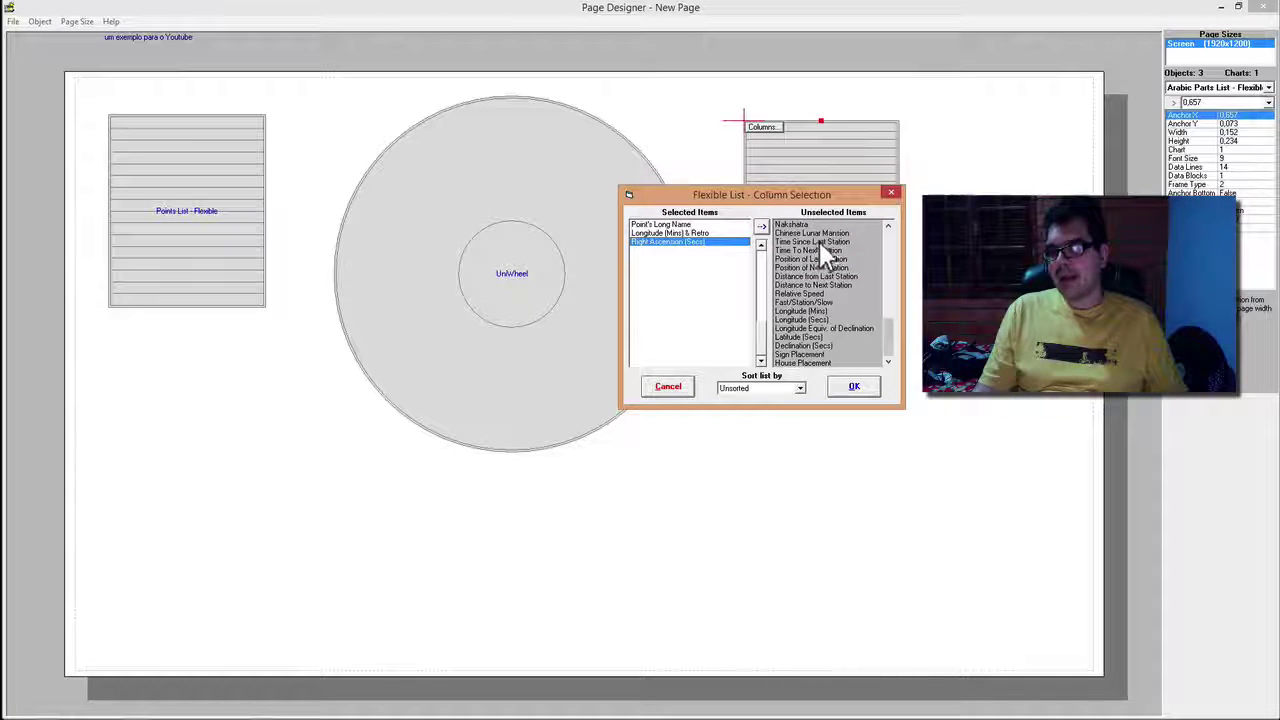
pyautogui.click(854, 387)
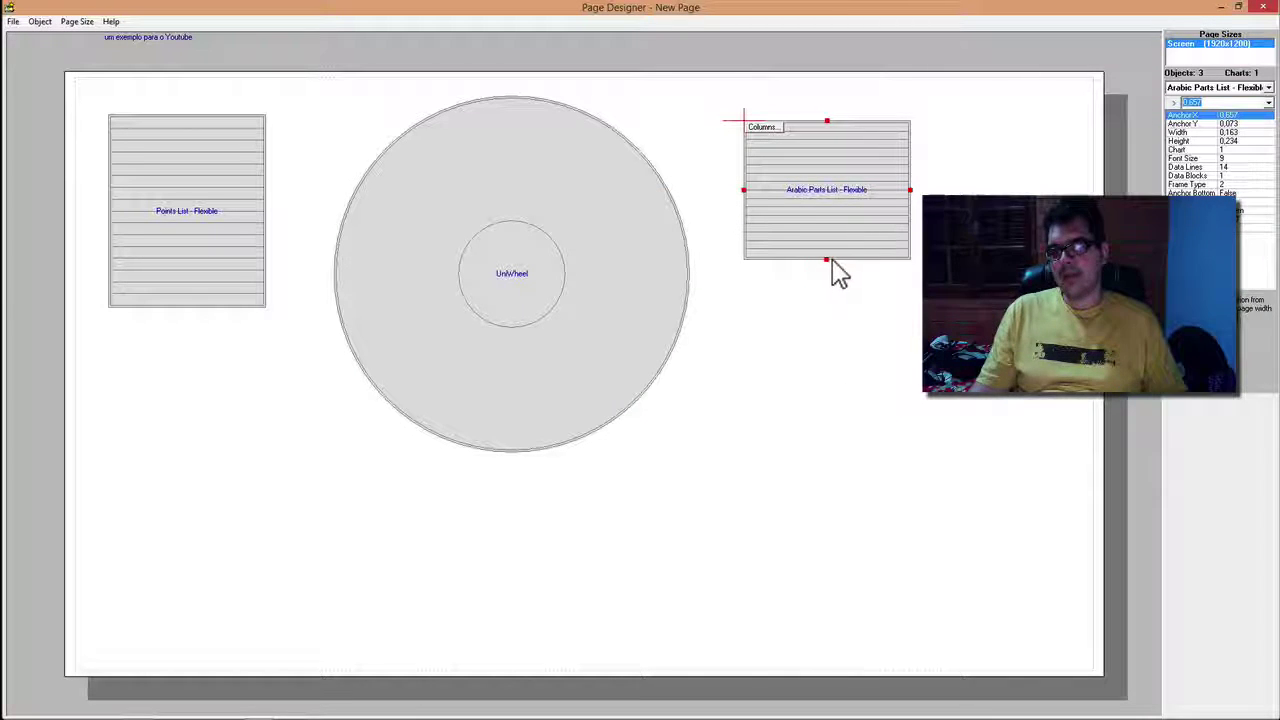
# - Enlarge the Arabic parts list to about 0.227 by 0.324, and arrange it above the points list to the right of the UniWheel
pyautogui.moveTo(829, 268); pyautogui.dragTo(831, 309)
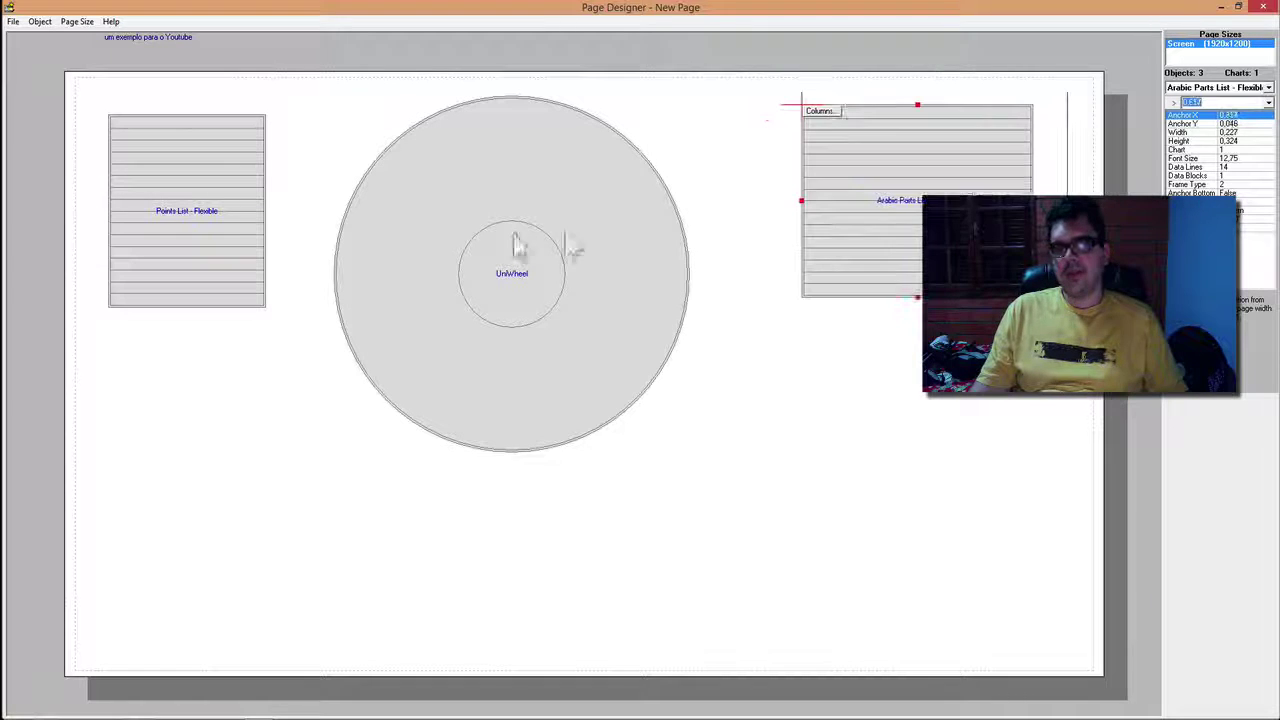
pyautogui.moveTo(171, 223); pyautogui.dragTo(869, 408)
pyautogui.moveTo(643, 326); pyautogui.dragTo(422, 316)
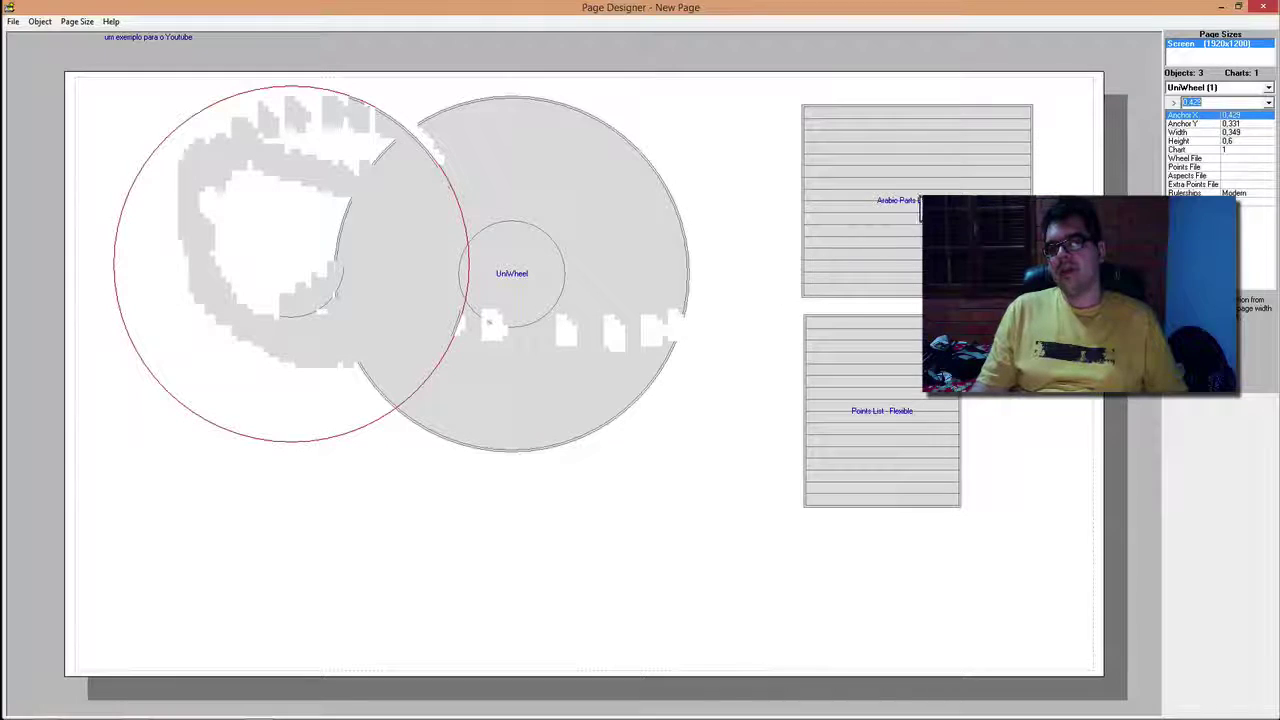
pyautogui.moveTo(914, 198); pyautogui.dragTo(654, 190)
pyautogui.moveTo(920, 409); pyautogui.dragTo(636, 403)
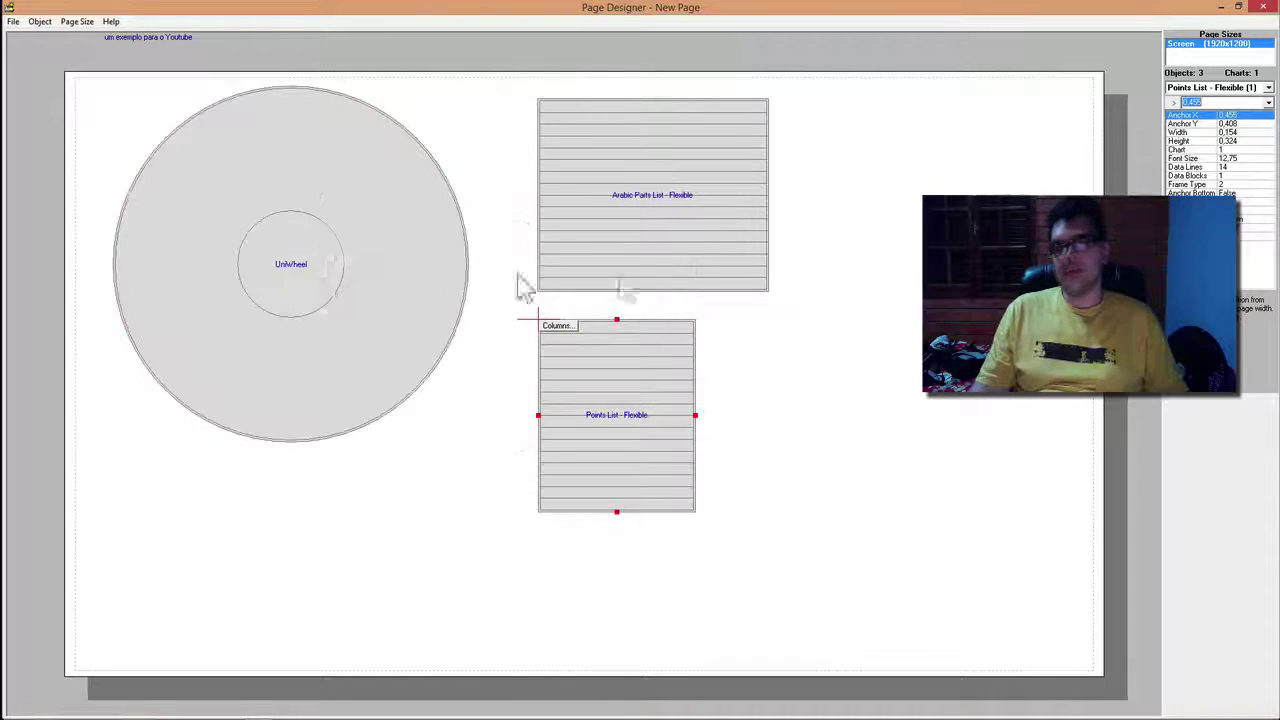
pyautogui.click(707, 225)
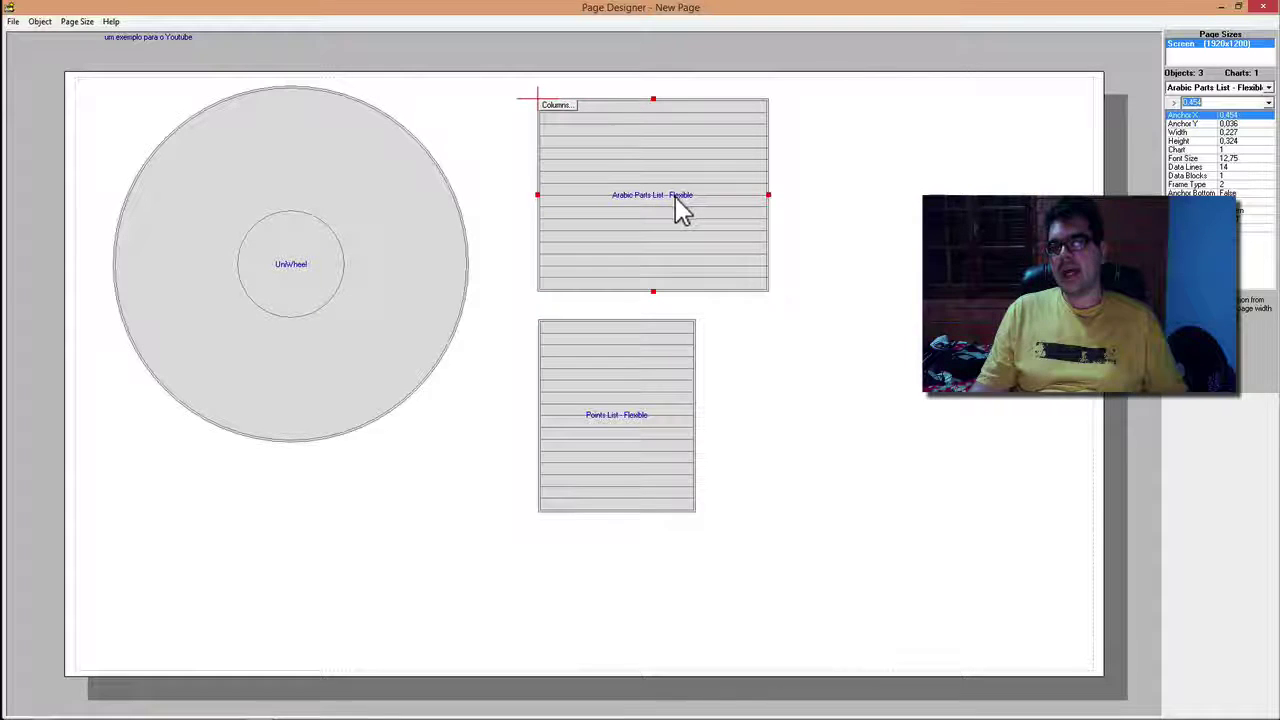
pyautogui.click(640, 427)
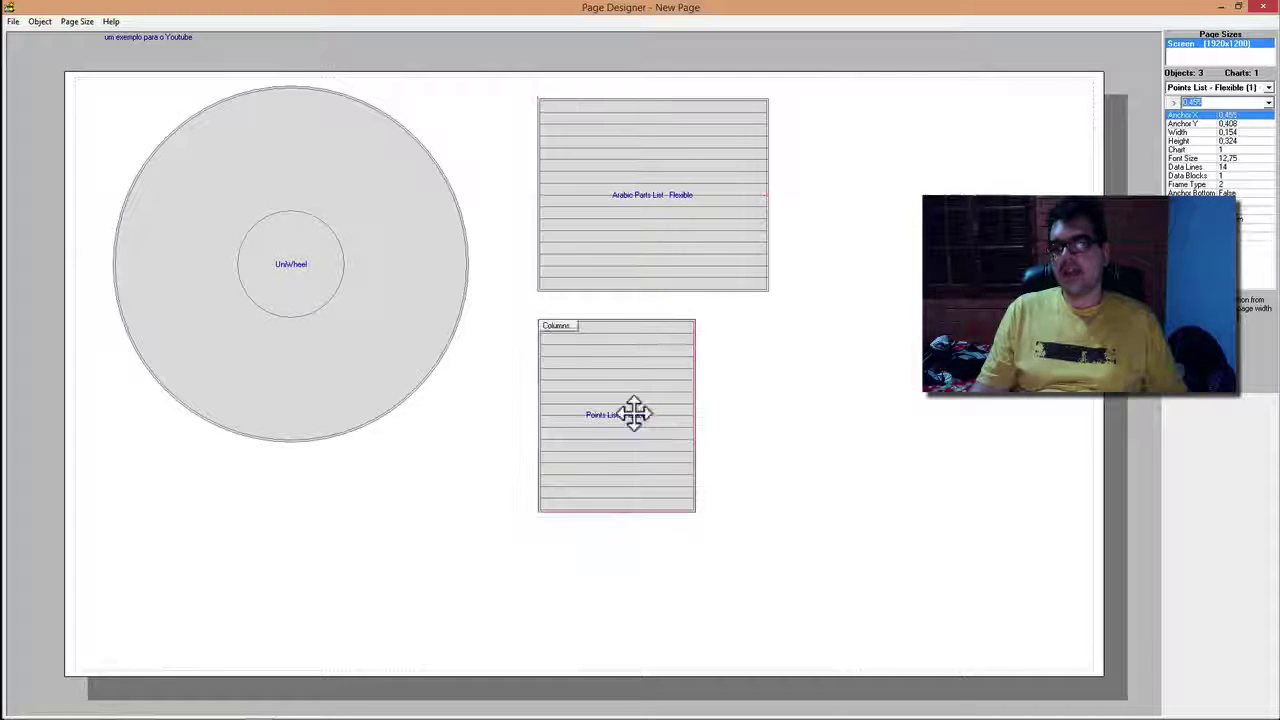
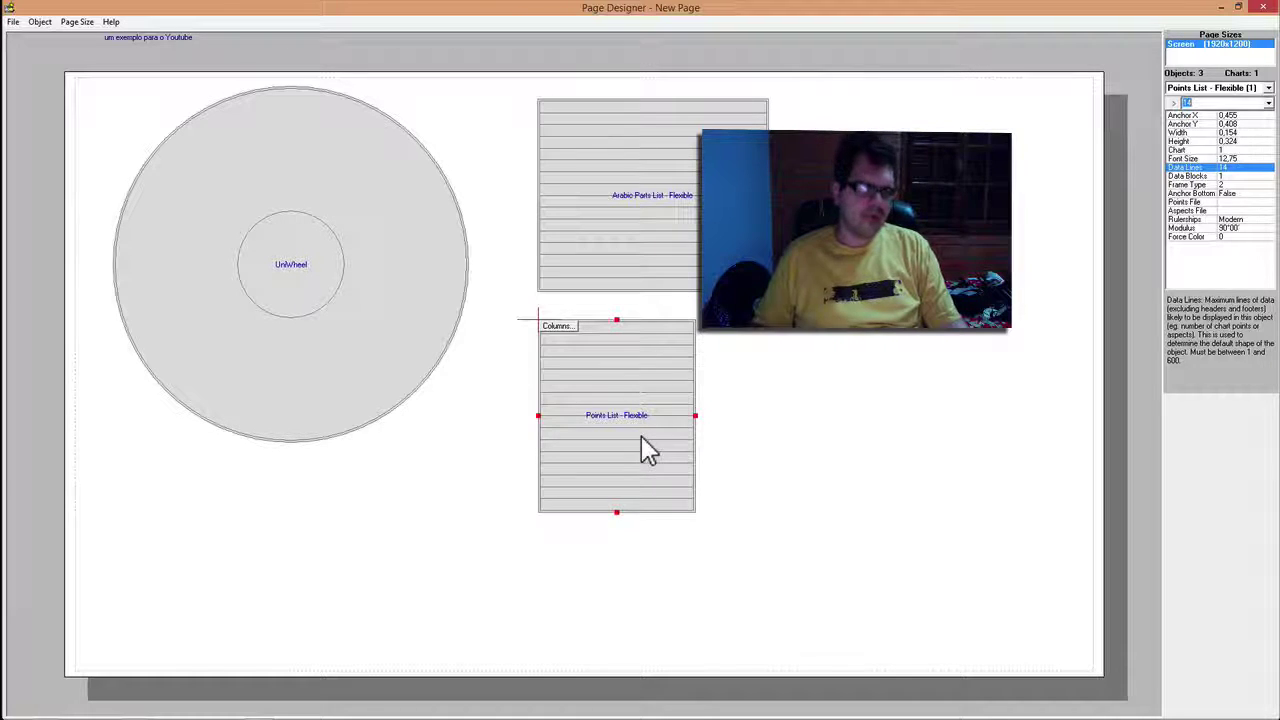
# - Move the Arabic parts list toward the page's right edge and put the points list between it and the UniWheel, along the page's upper edge
pyautogui.click(612, 250)
pyautogui.moveTo(806, 240); pyautogui.dragTo(920, 252)
pyautogui.moveTo(604, 470); pyautogui.dragTo(582, 266)
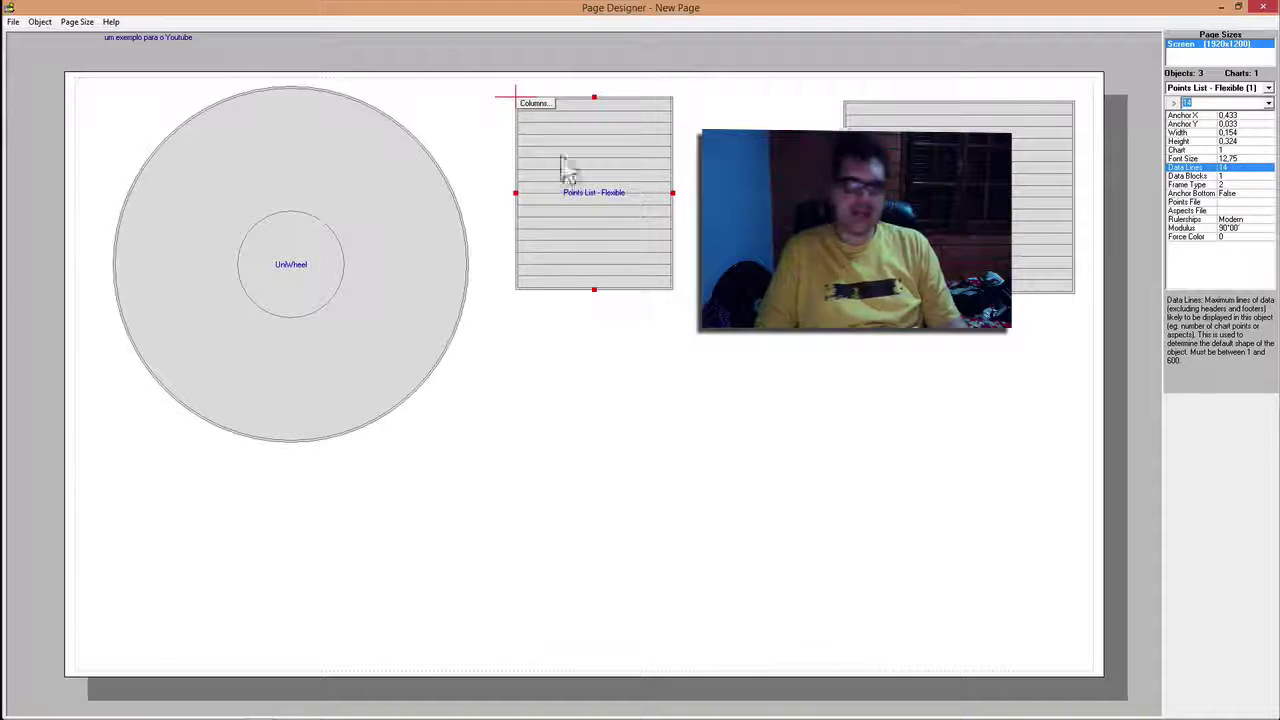
# - Assign Mediev.pts as the flexible points list's points file, and clear that property again
pyautogui.click(612, 162)
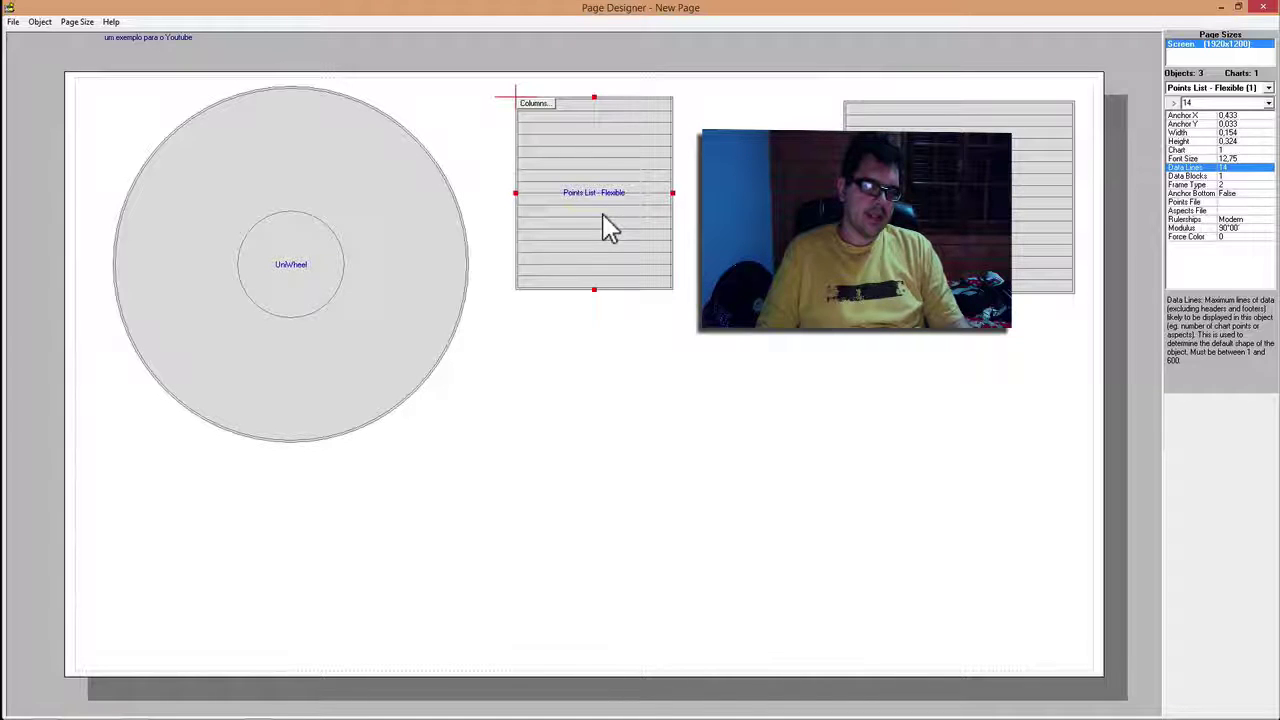
pyautogui.click(1228, 202)
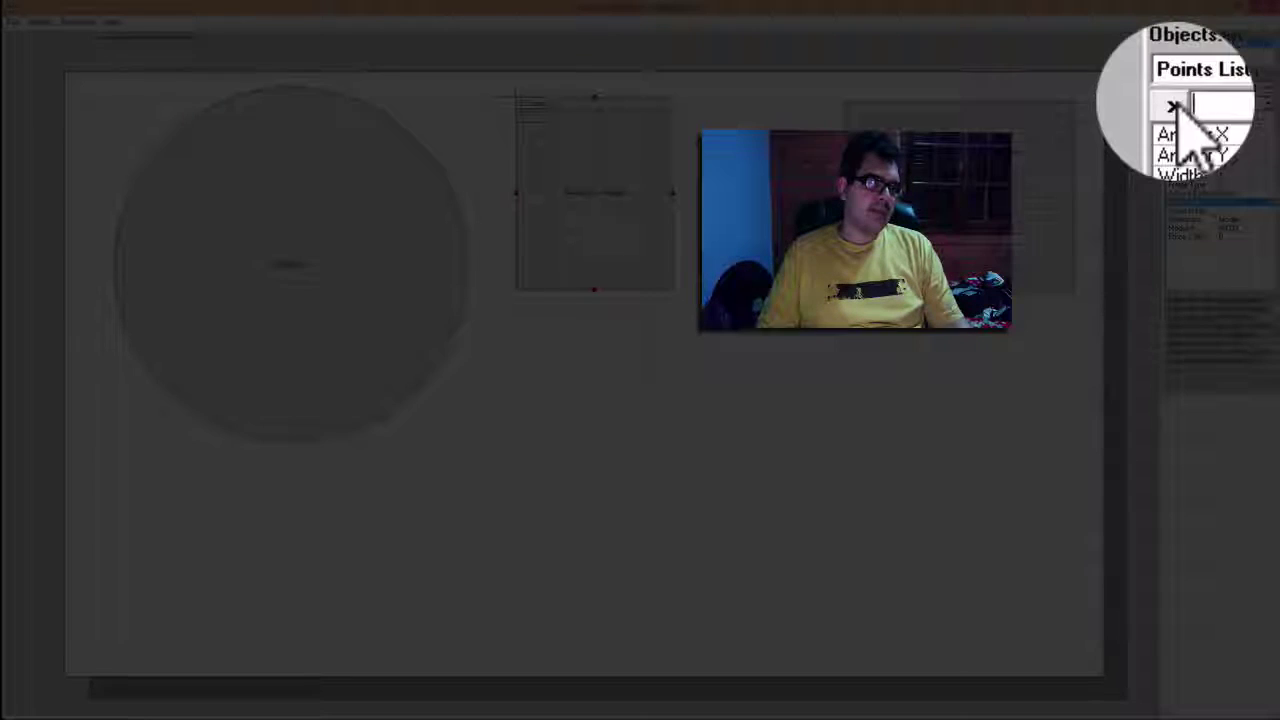
pyautogui.click(1177, 104)
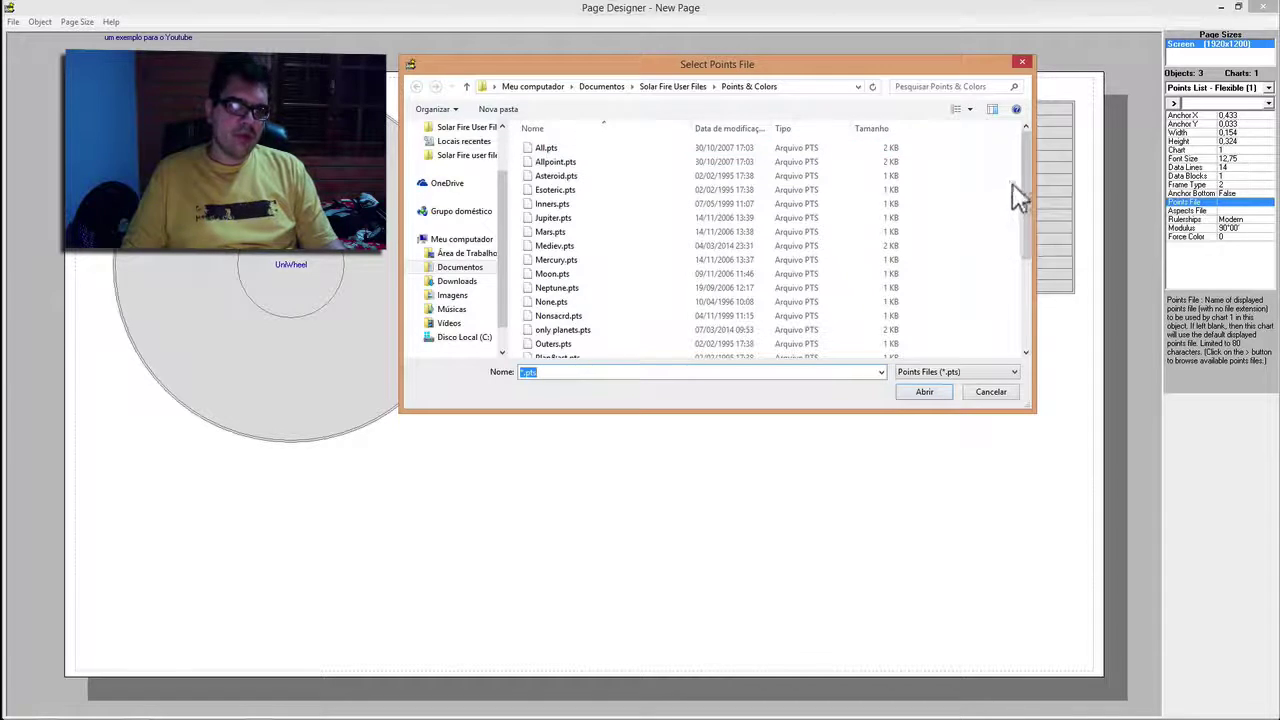
pyautogui.moveTo(1035, 412); pyautogui.dragTo(920, 528)
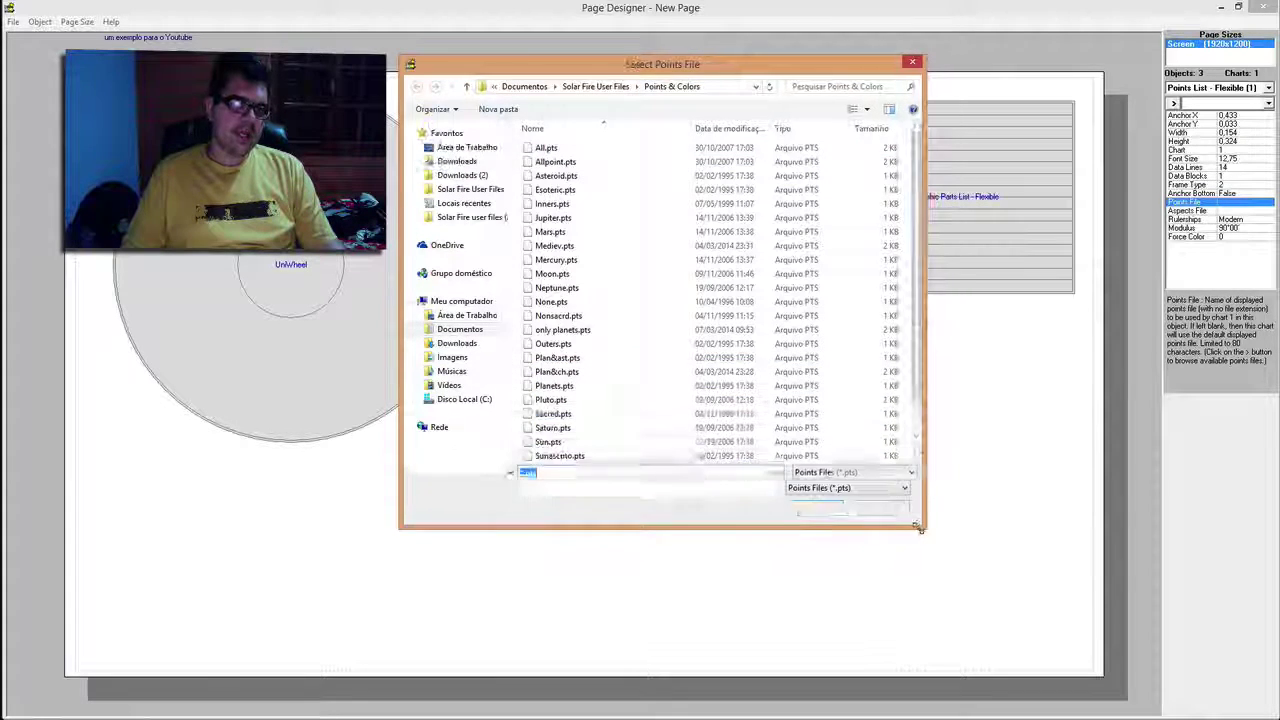
pyautogui.scroll(-1, 760, 268)
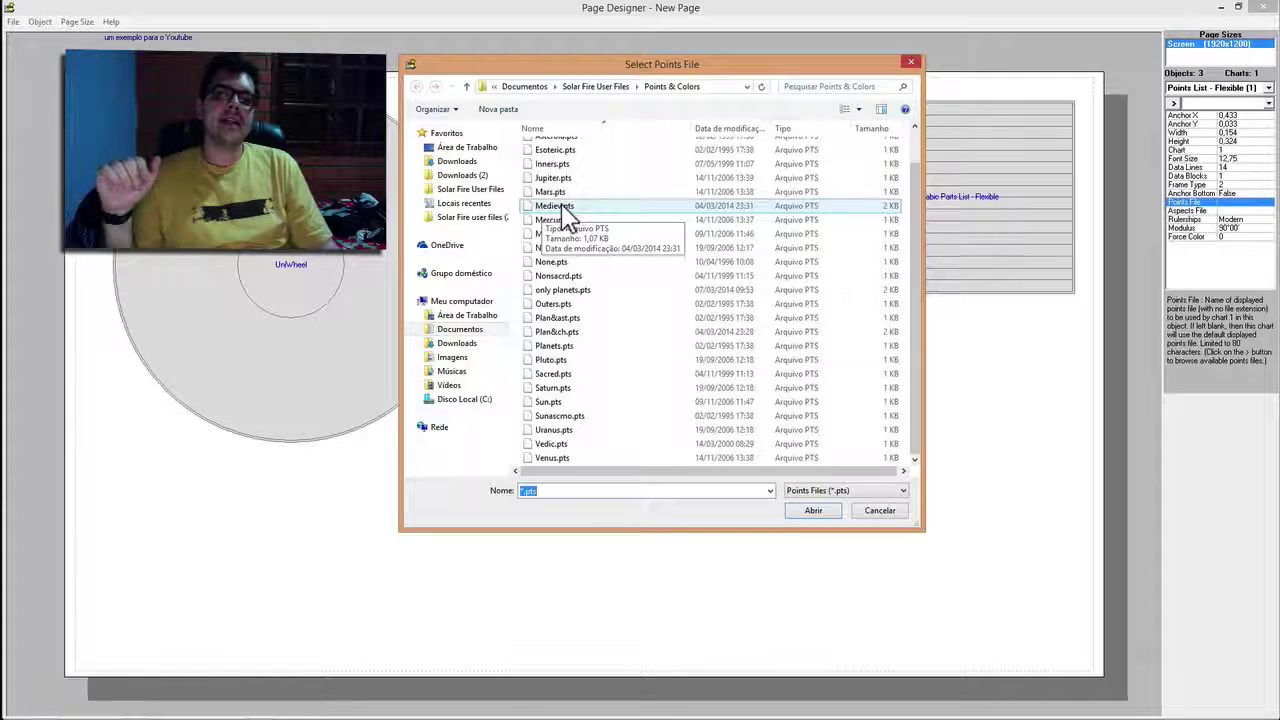
pyautogui.click(563, 207)
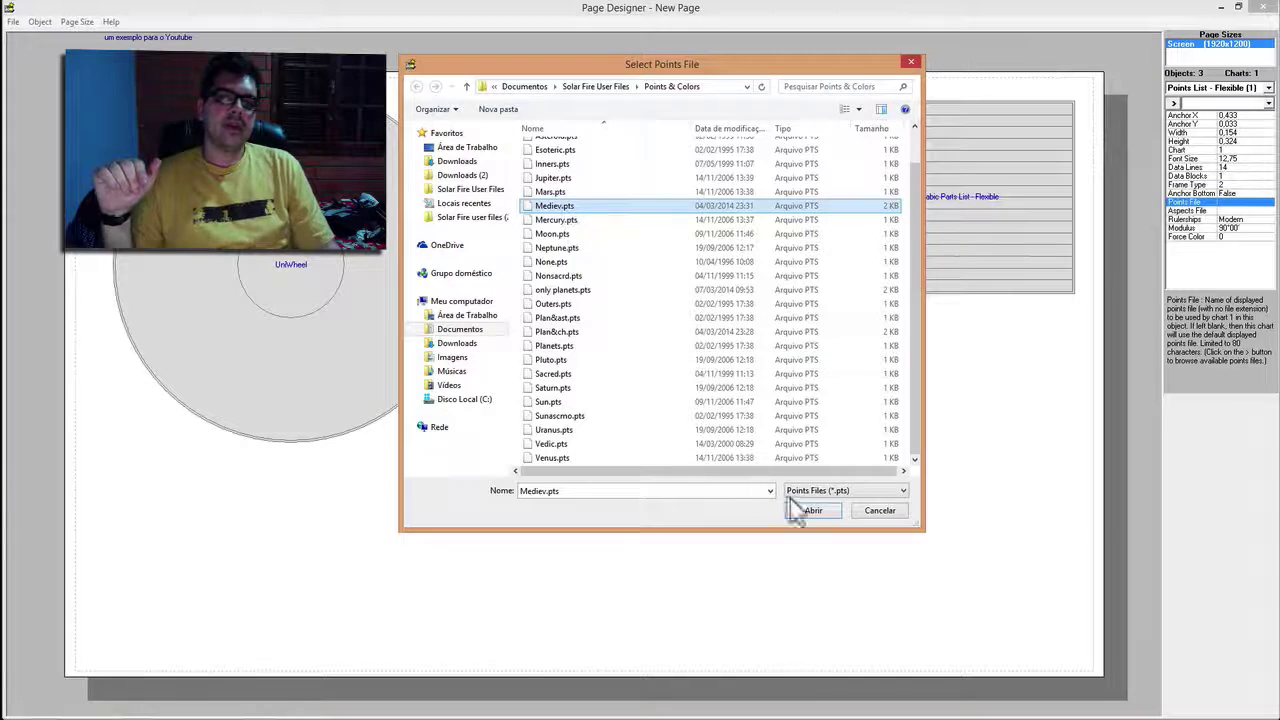
pyautogui.click(811, 511)
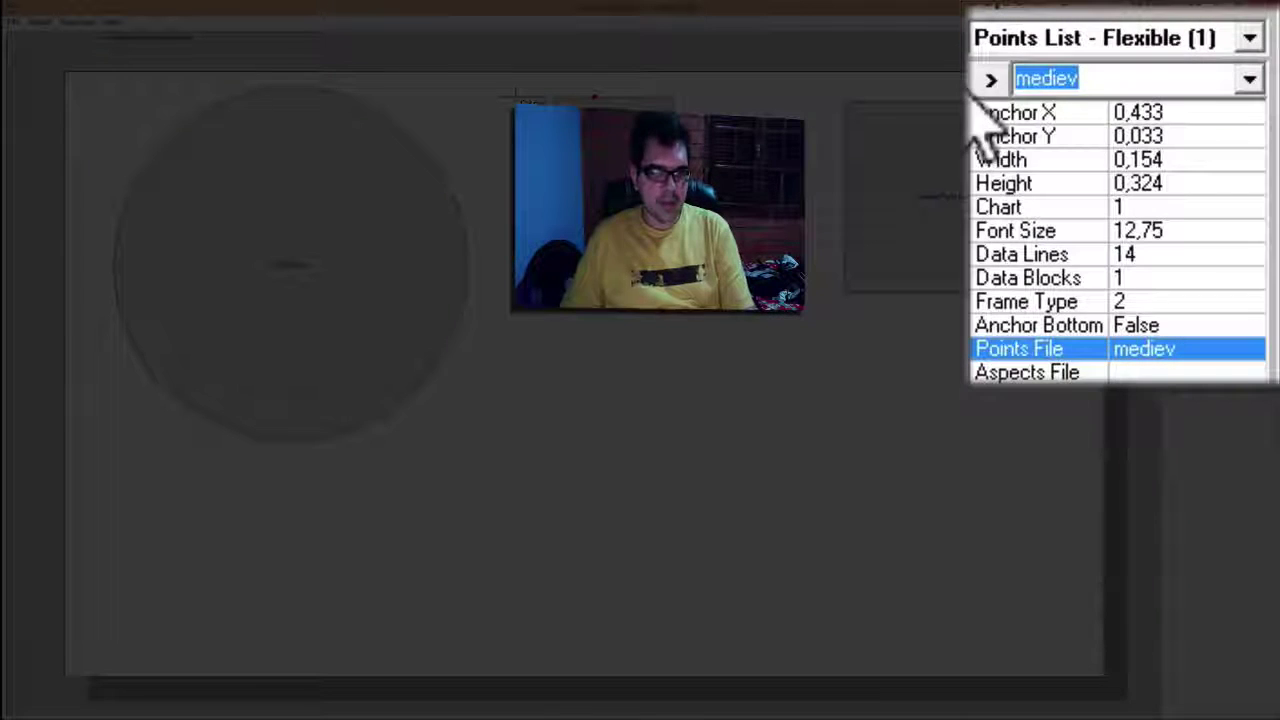
pyautogui.press('Delete')
# - Move the Arabic parts list closer to the points list and set its Arabic part file to exemplo.arp
pyautogui.moveTo(947, 138); pyautogui.dragTo(876, 138)
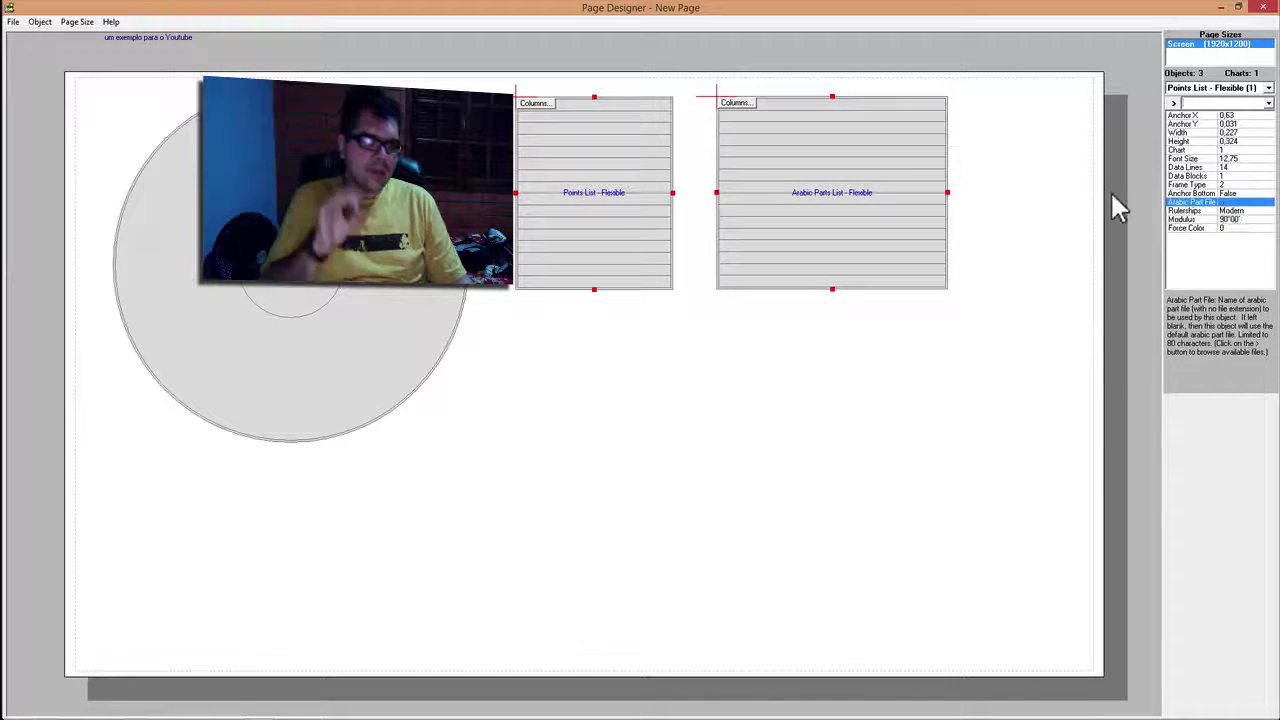
pyautogui.click(843, 226)
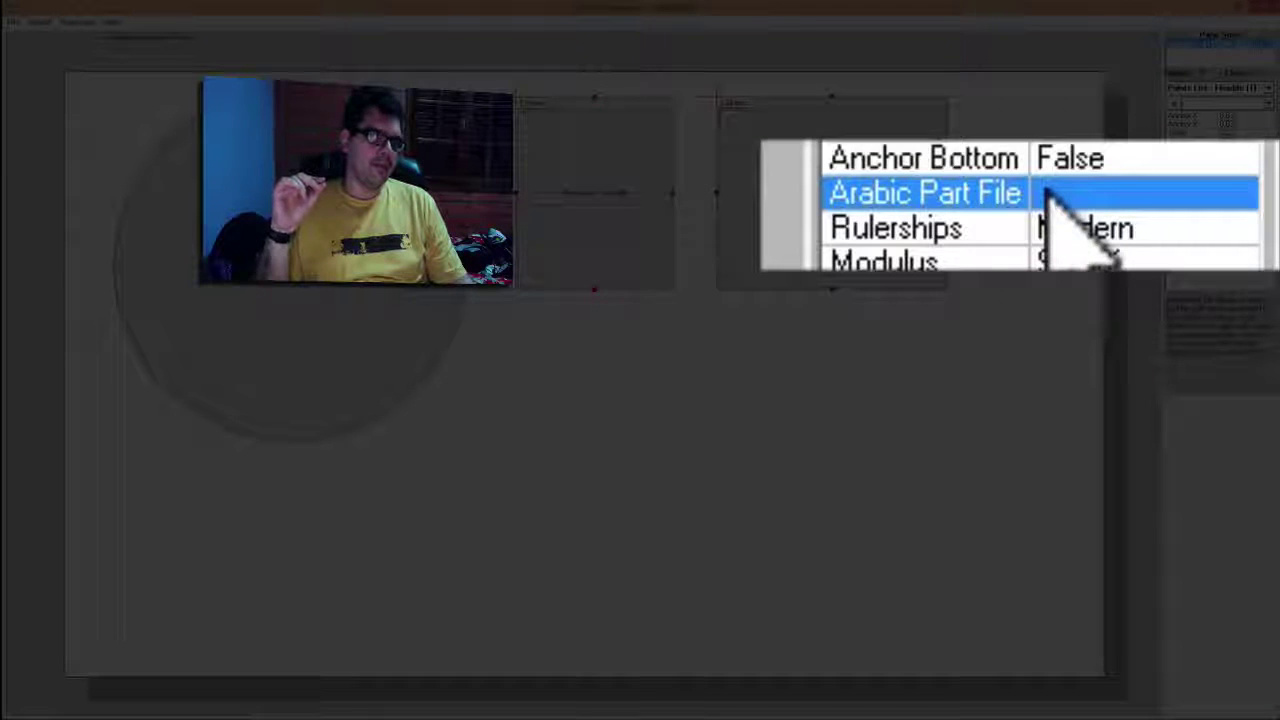
pyautogui.click(1178, 114)
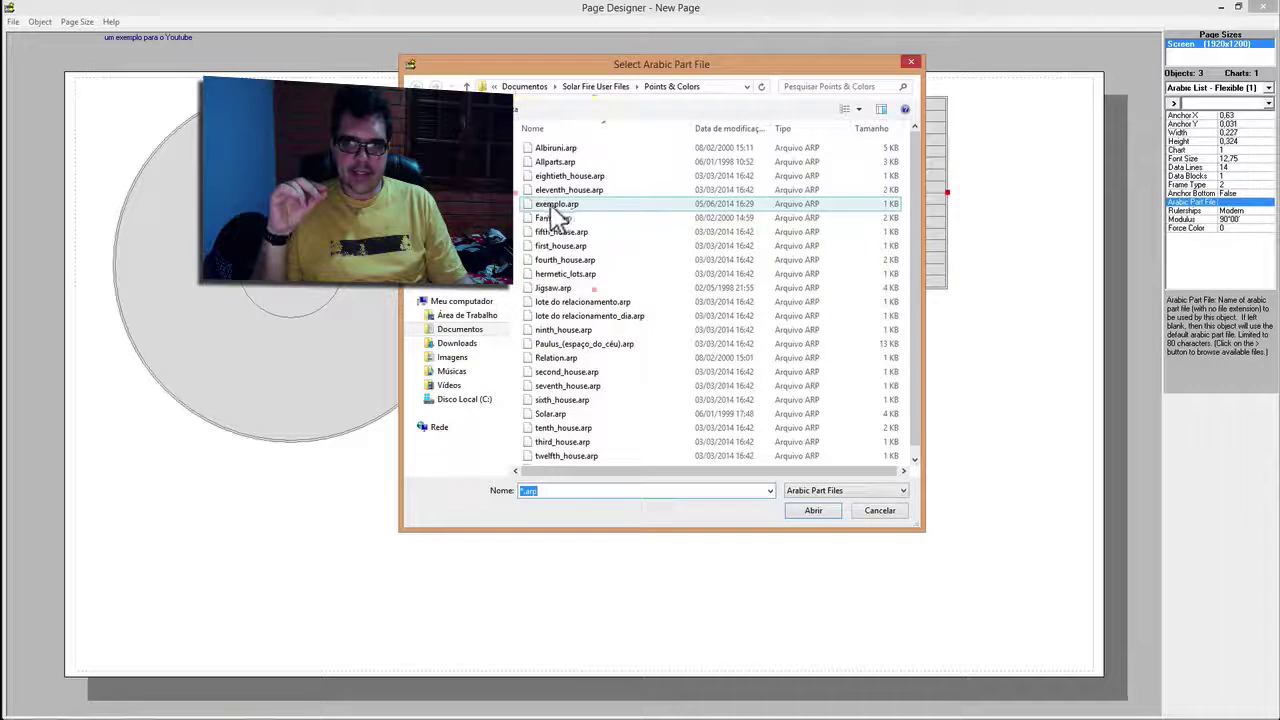
pyautogui.click(545, 205)
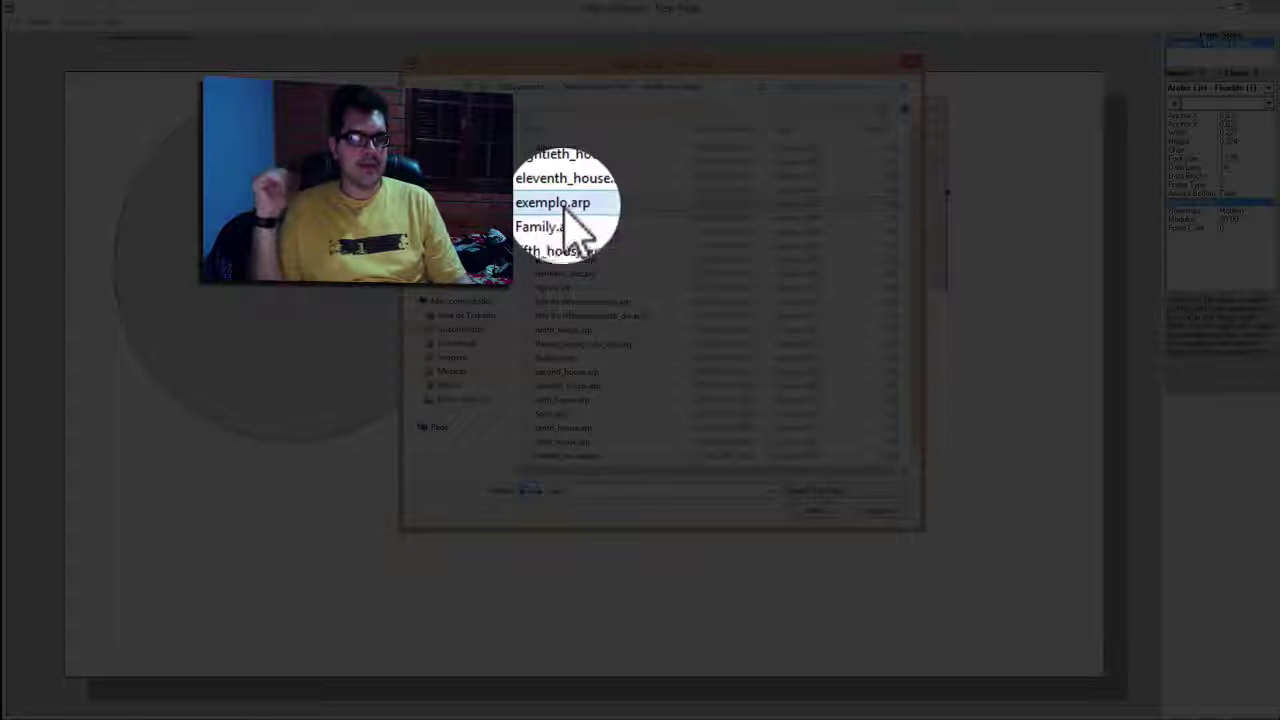
pyautogui.click(815, 510)
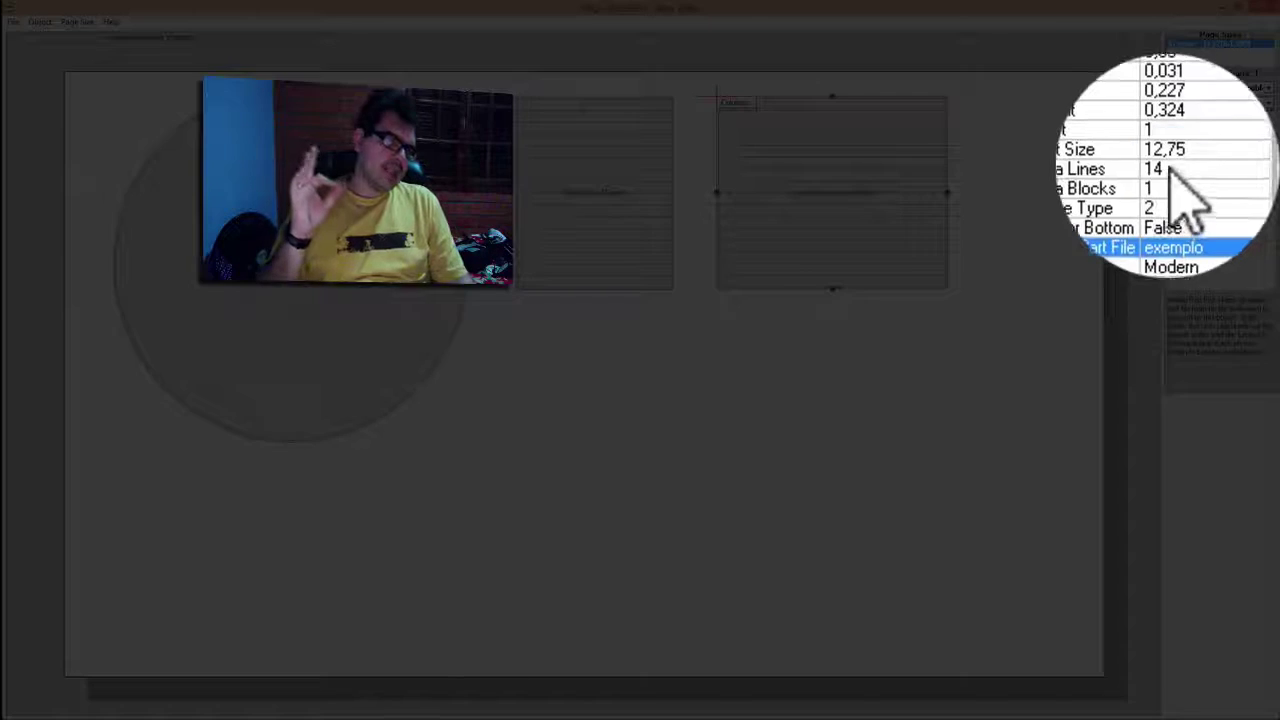
pyautogui.click(1229, 167)
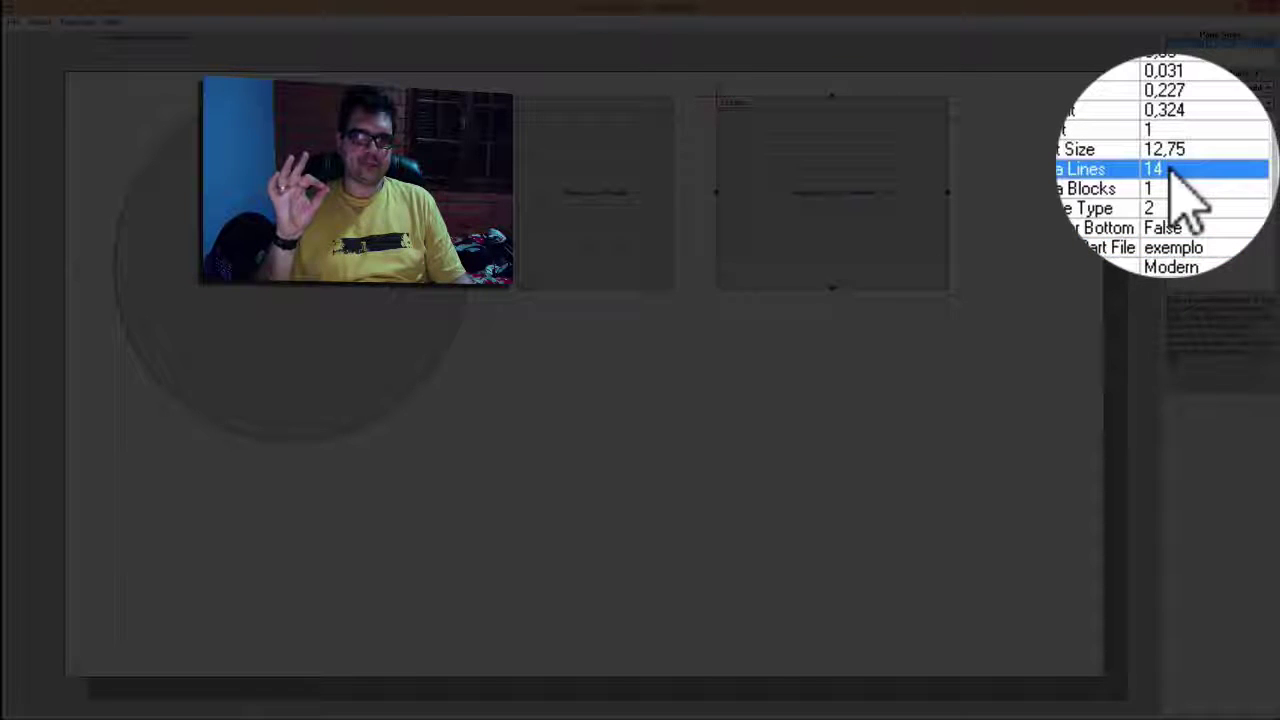
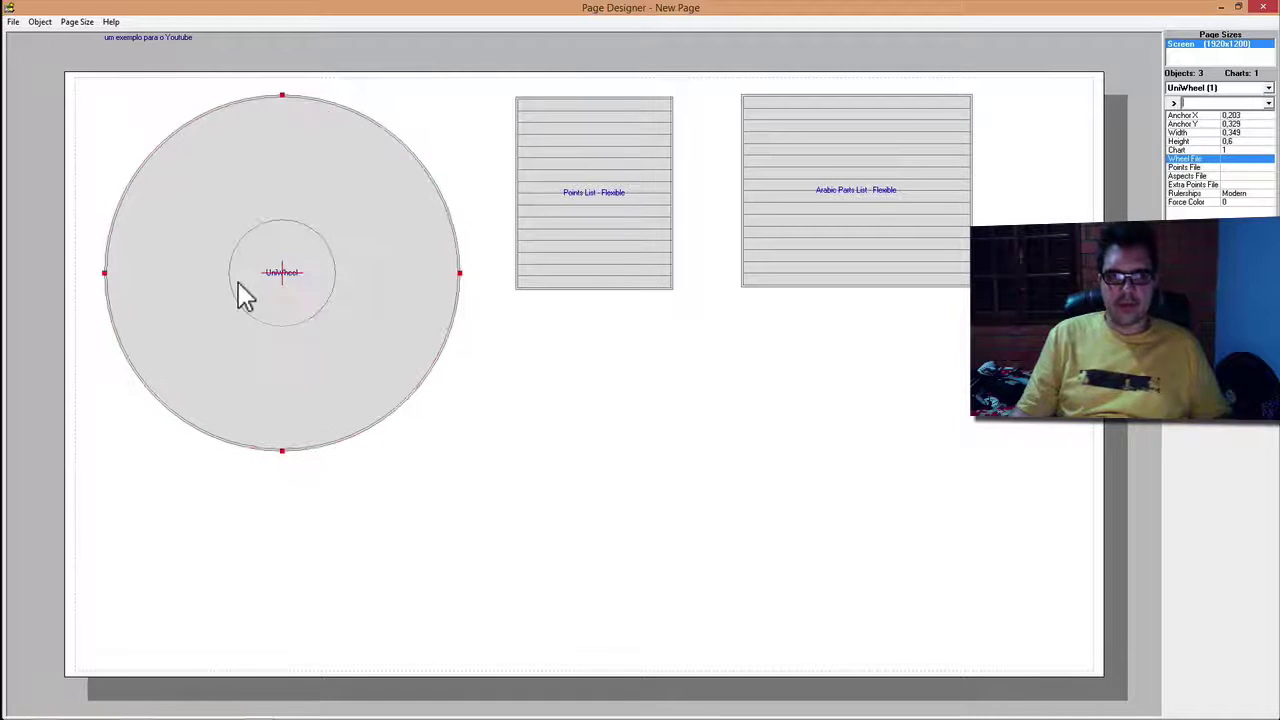
# - Reposition the Arabic parts list beside the points list, aligned along the page's upper edge, and leave no object selected
pyautogui.click(645, 215)
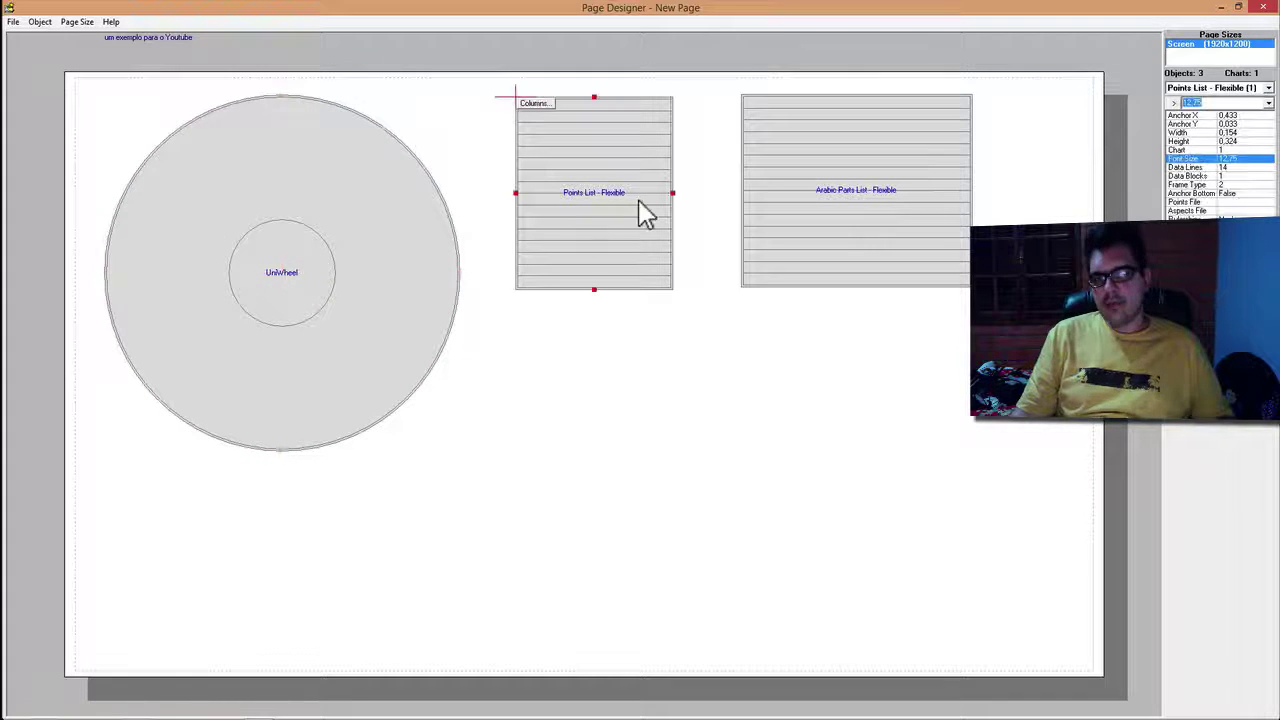
pyautogui.click(937, 194)
pyautogui.click(560, 171)
pyautogui.moveTo(871, 163); pyautogui.dragTo(920, 282)
pyautogui.moveTo(837, 229); pyautogui.dragTo(933, 167)
pyautogui.click(1005, 155)
pyautogui.moveTo(1006, 152); pyautogui.dragTo(879, 154)
pyautogui.click(826, 320)
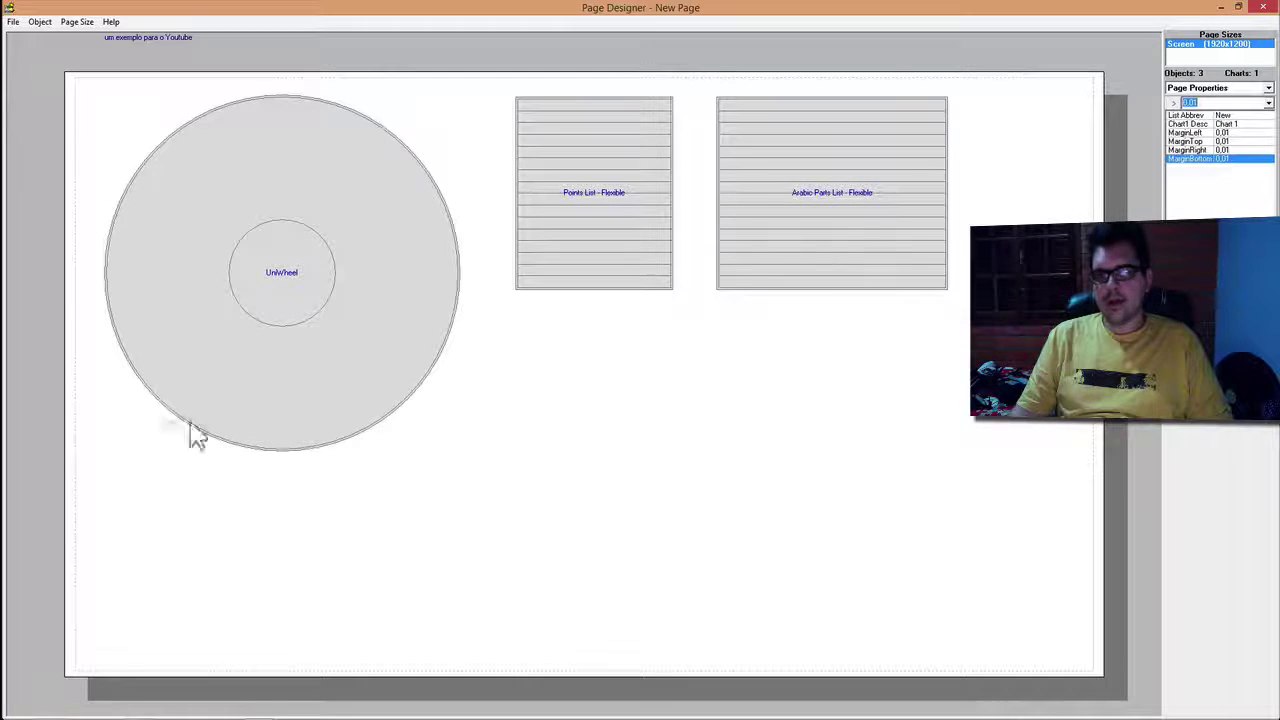
# - Add a Chart Details+ object to the page, below the points list
pyautogui.click(40, 21)
pyautogui.click(86, 34)
pyautogui.click(760, 466)
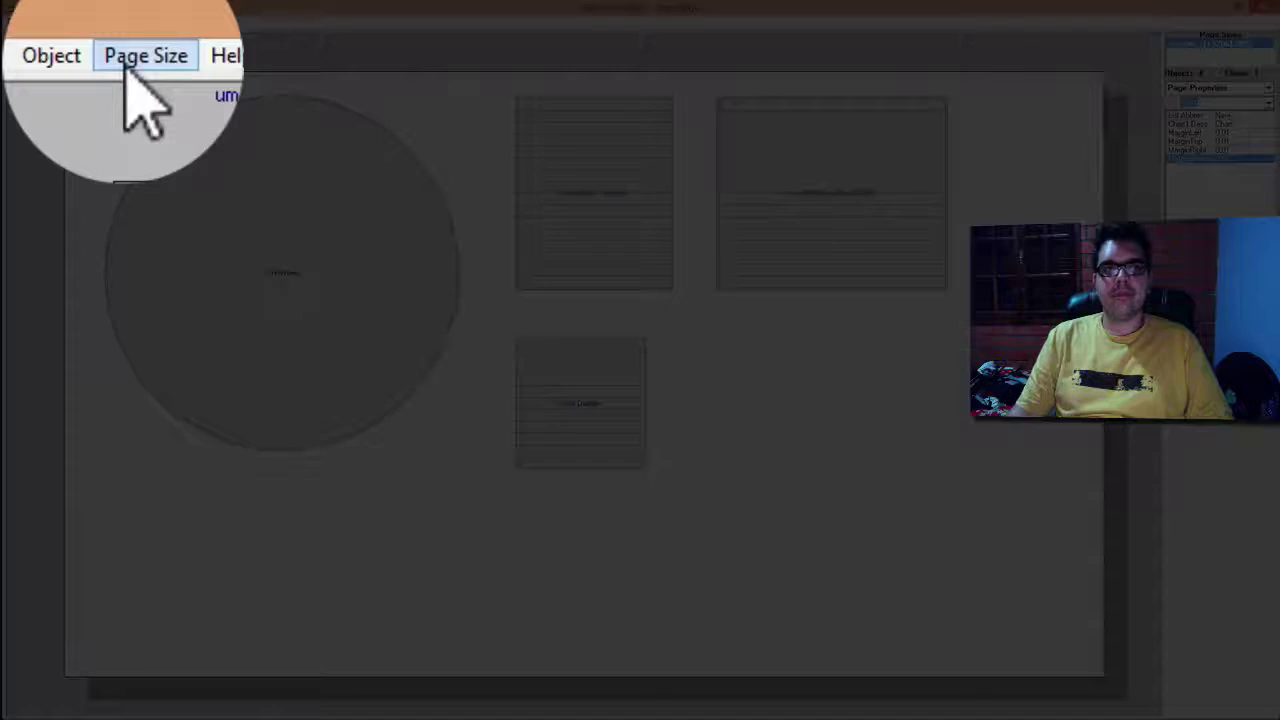
# - Add a Printer page size to the design, with the printer's paper size set to A4
pyautogui.click(72, 23)
pyautogui.click(128, 98)
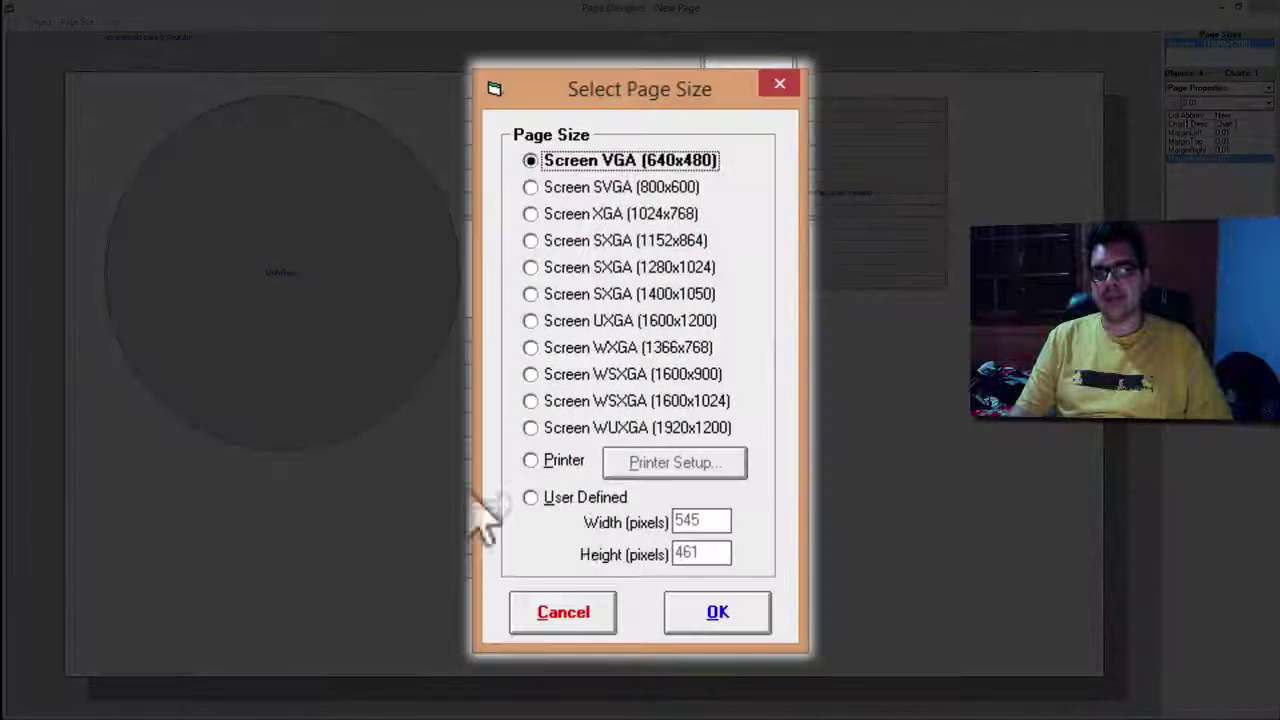
pyautogui.click(565, 461)
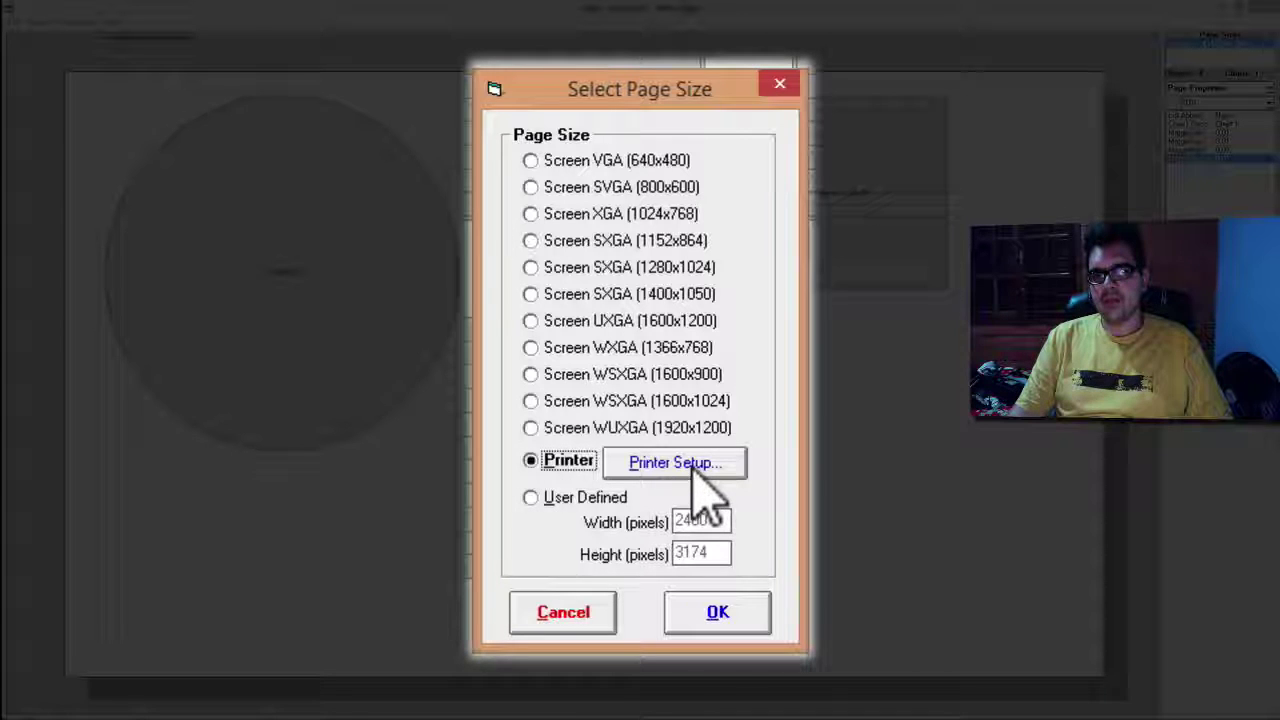
pyautogui.click(720, 466)
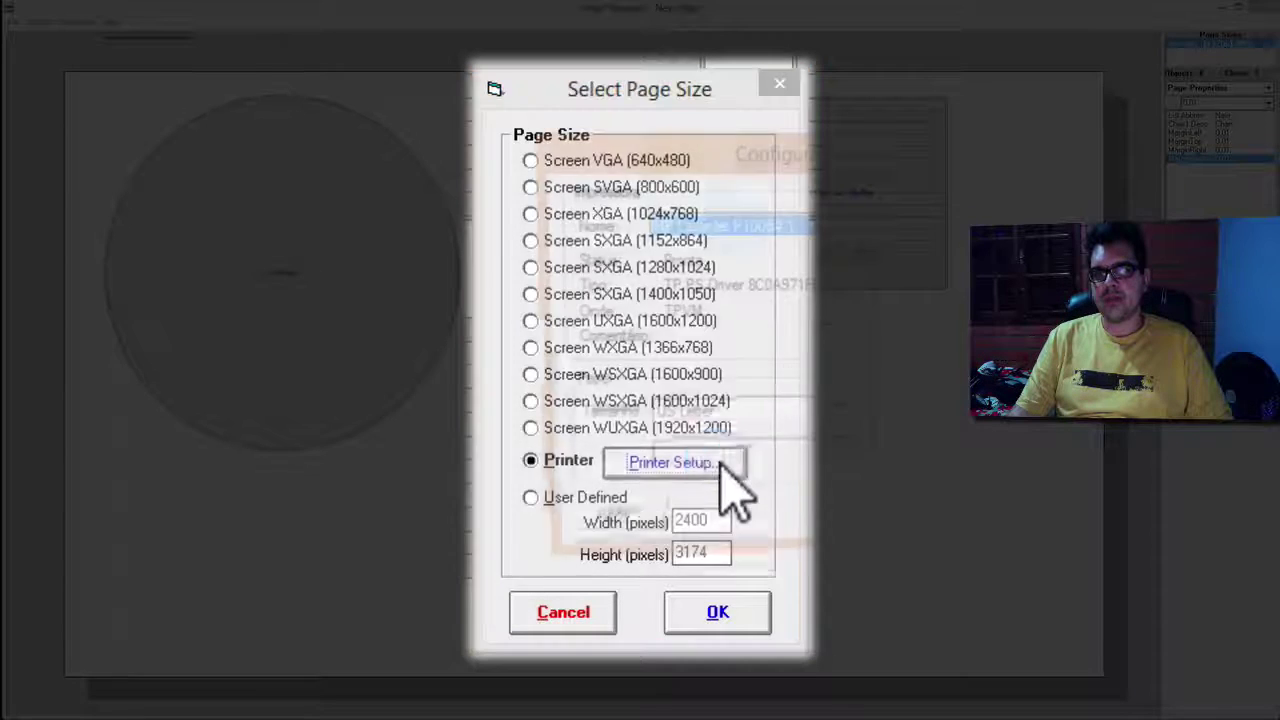
pyautogui.click(800, 419)
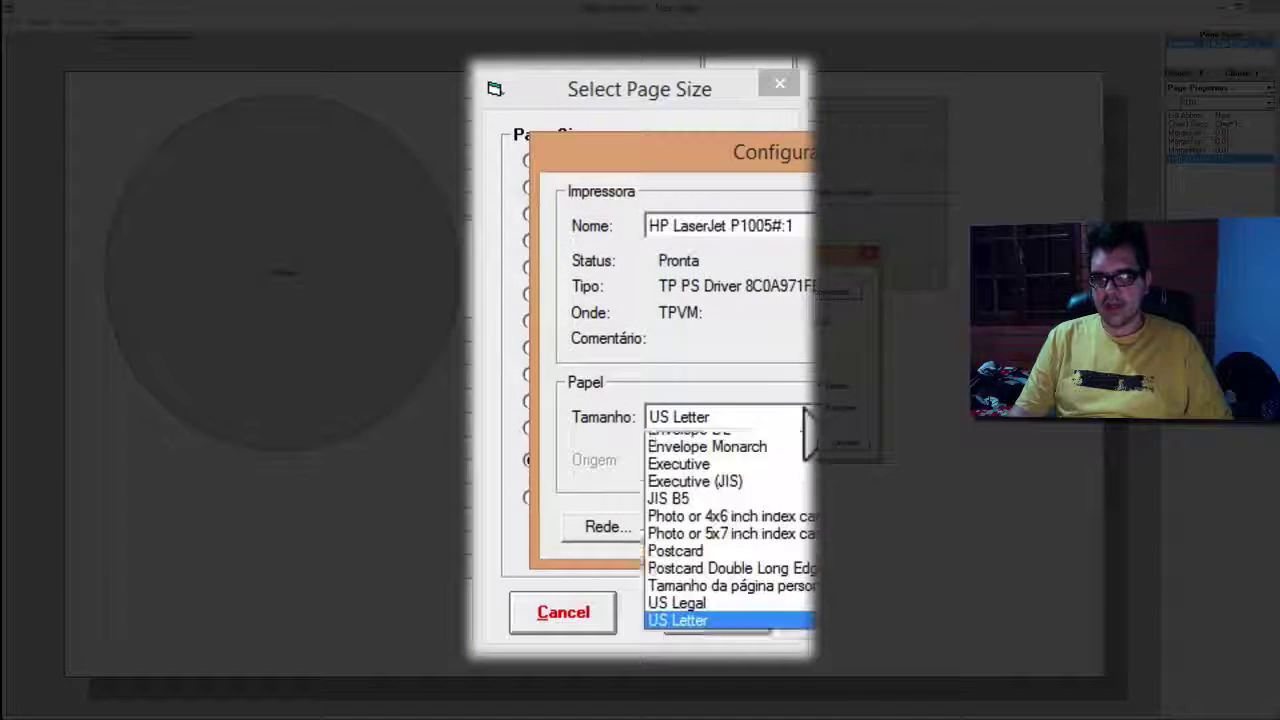
pyautogui.scroll(4, 730, 536)
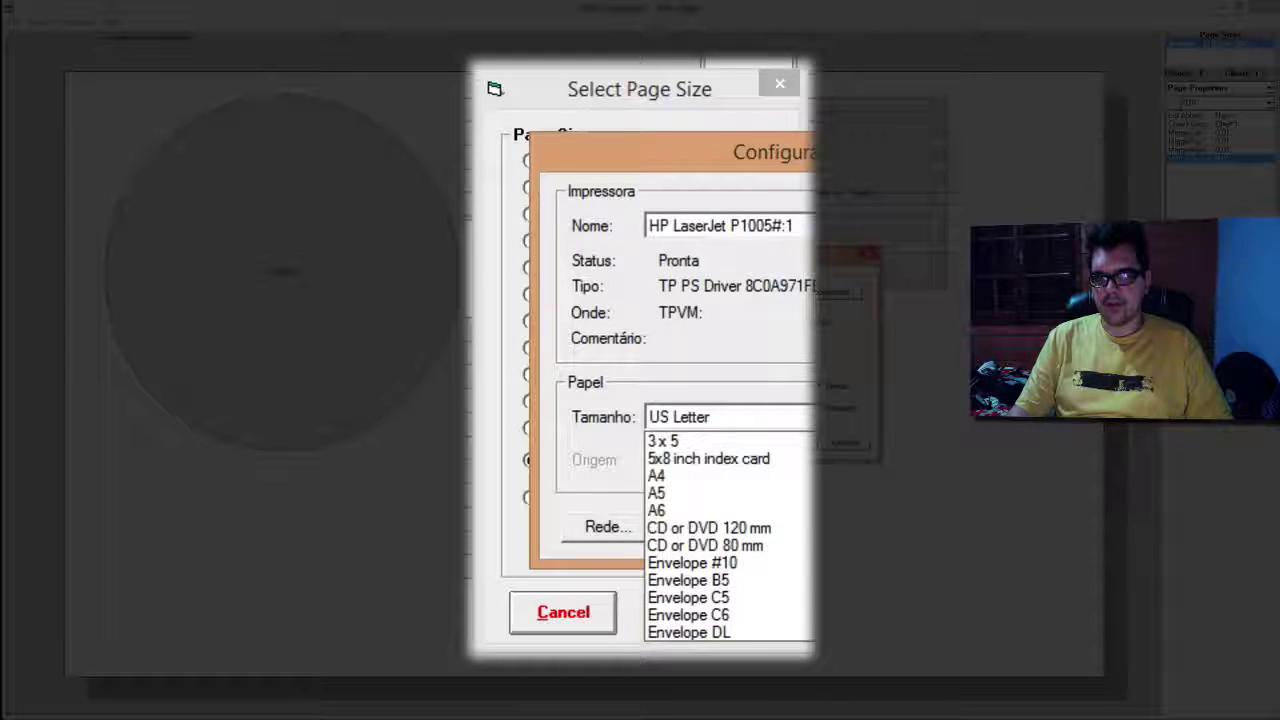
pyautogui.click(750, 476)
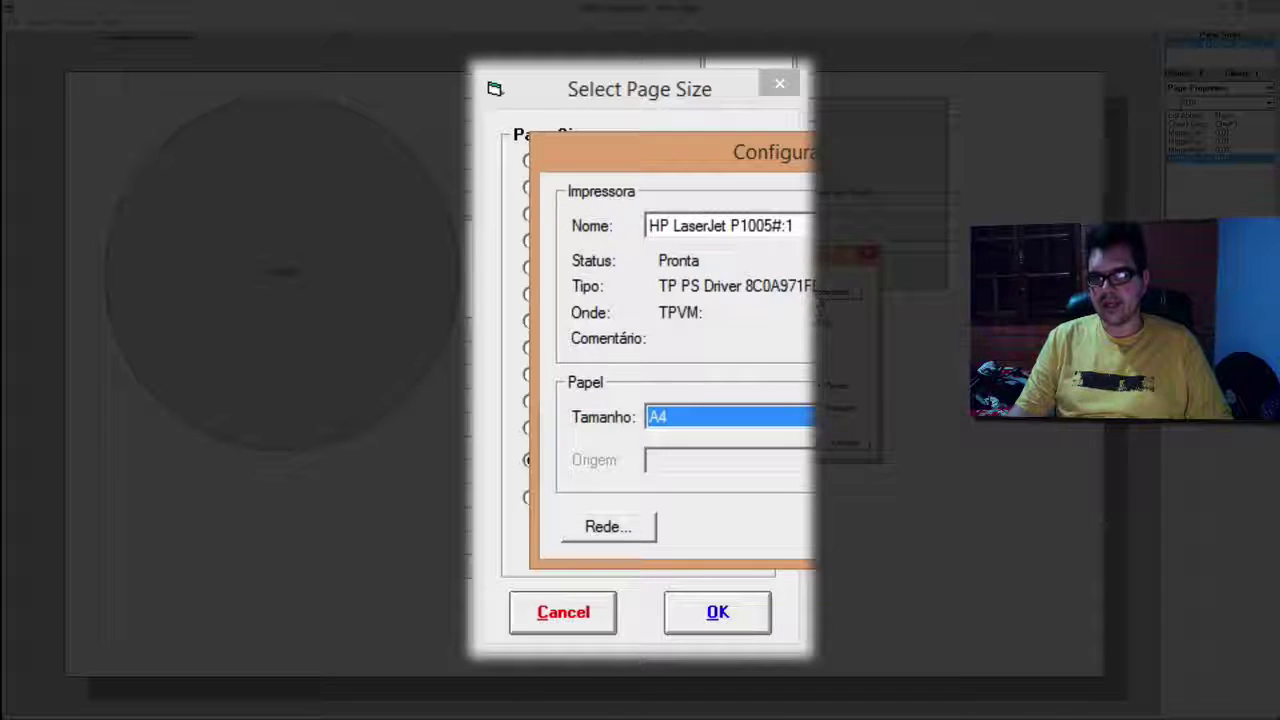
pyautogui.click(838, 526)
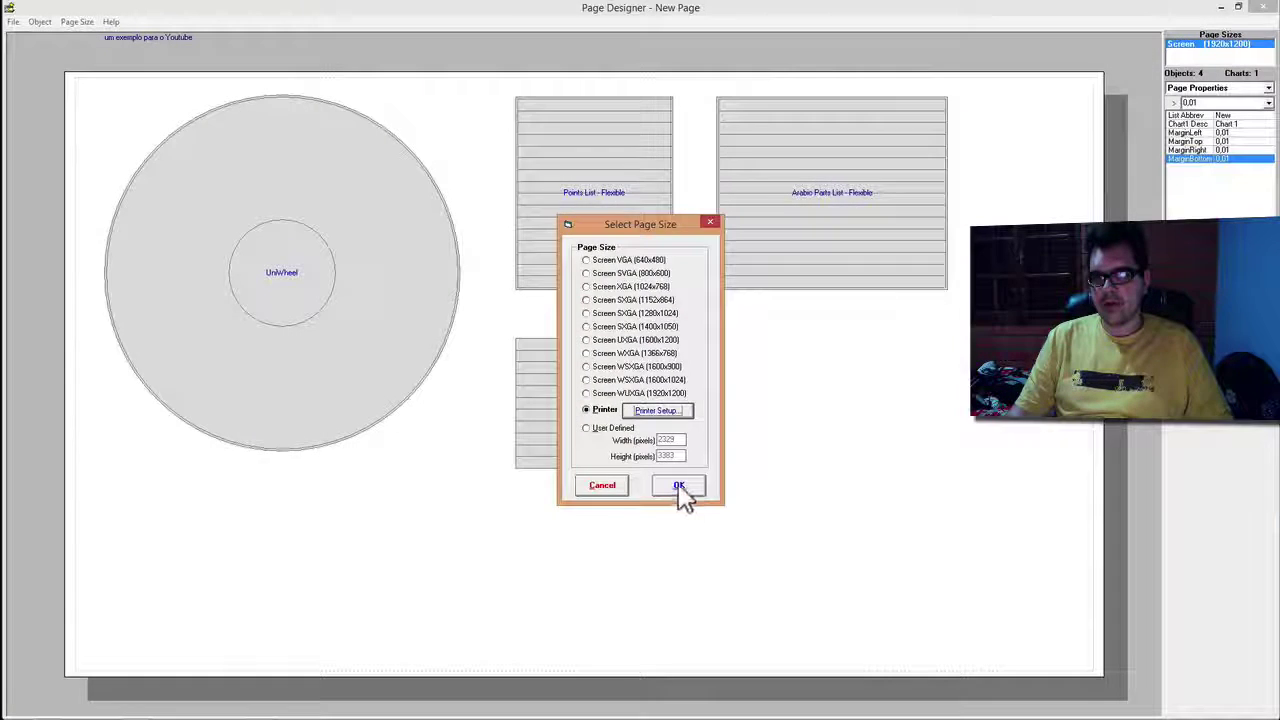
pyautogui.click(680, 490)
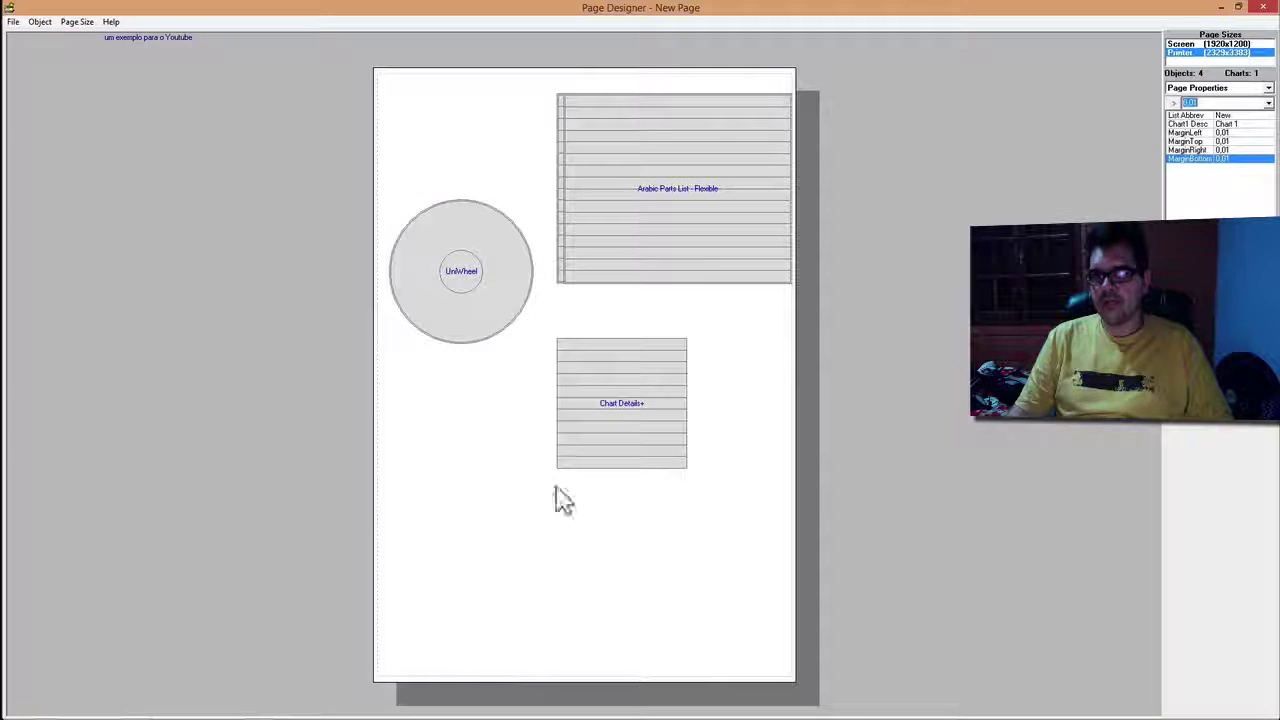
# - Compare how the objects are laid out on the Screen and Printer page sizes
pyautogui.click(1200, 44)
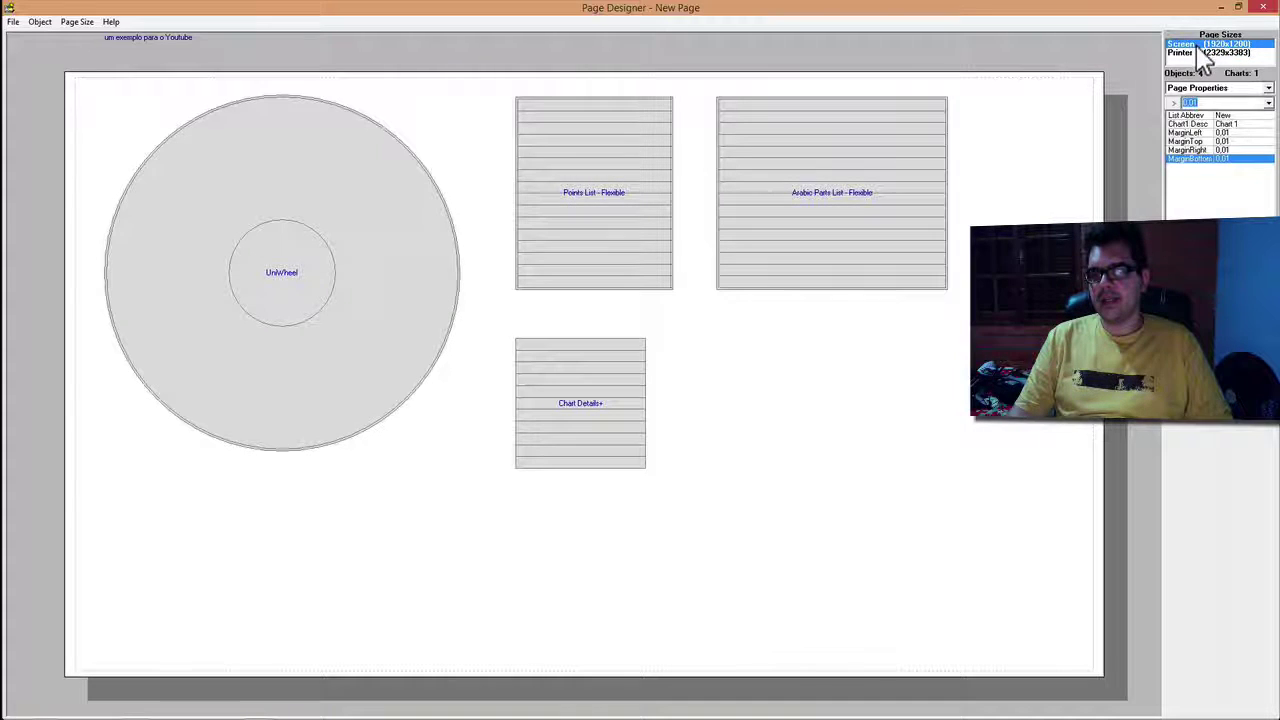
pyautogui.click(1193, 53)
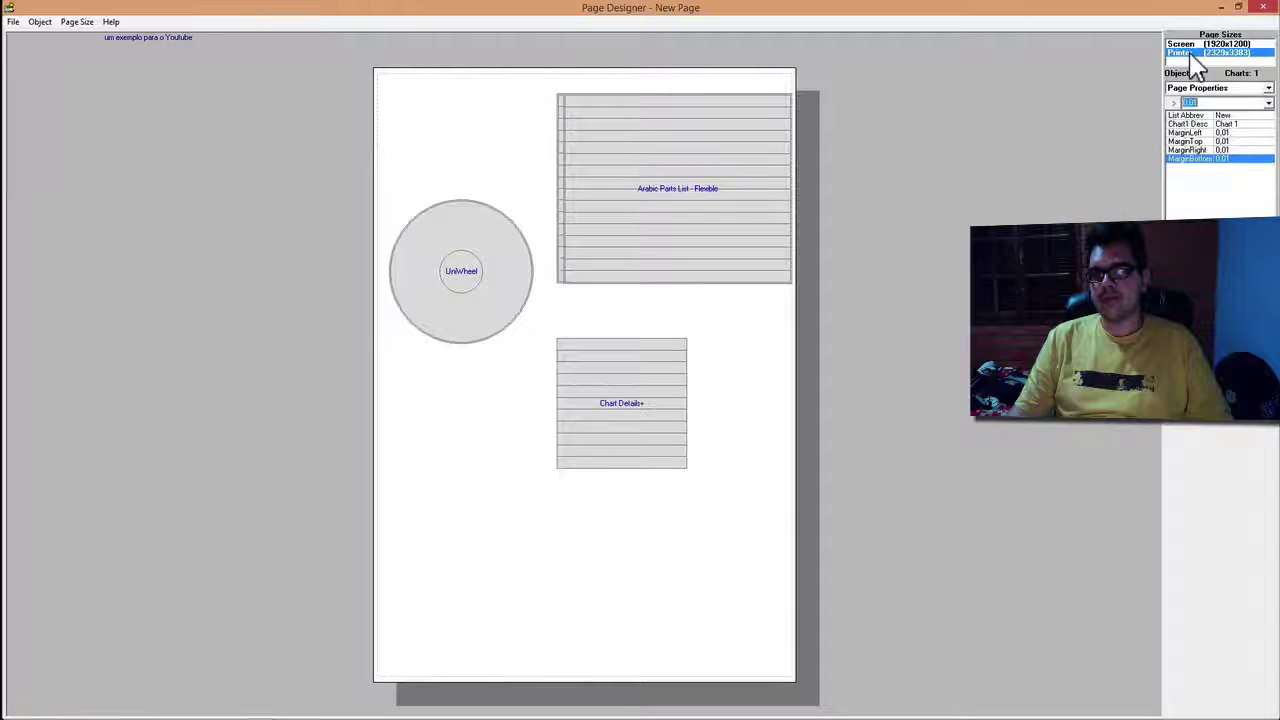
pyautogui.click(1266, 45)
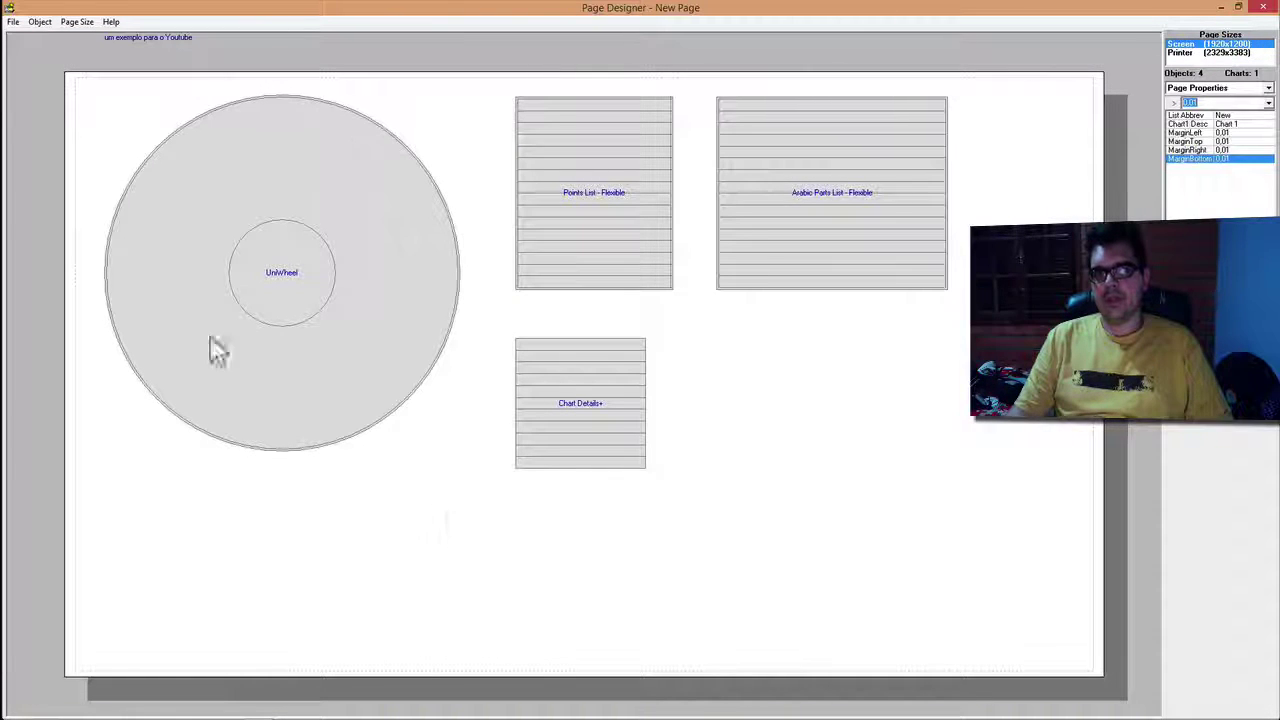
pyautogui.click(1248, 53)
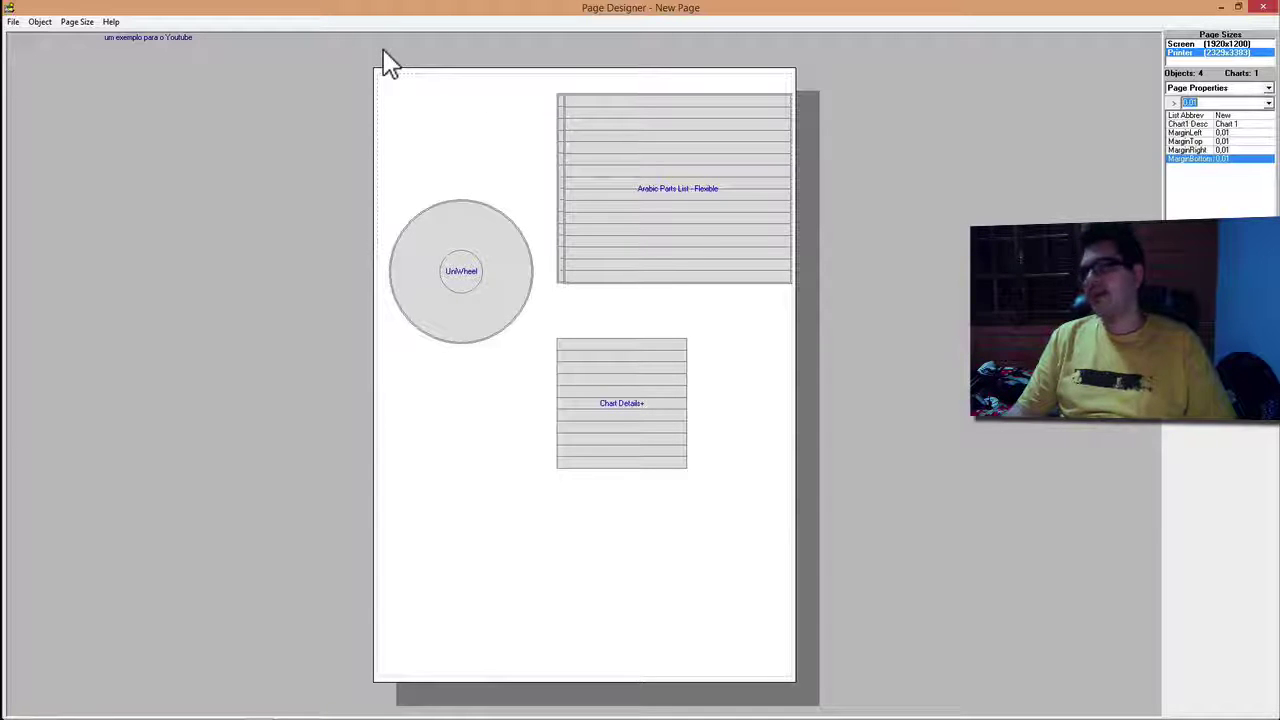
pyautogui.click(1228, 44)
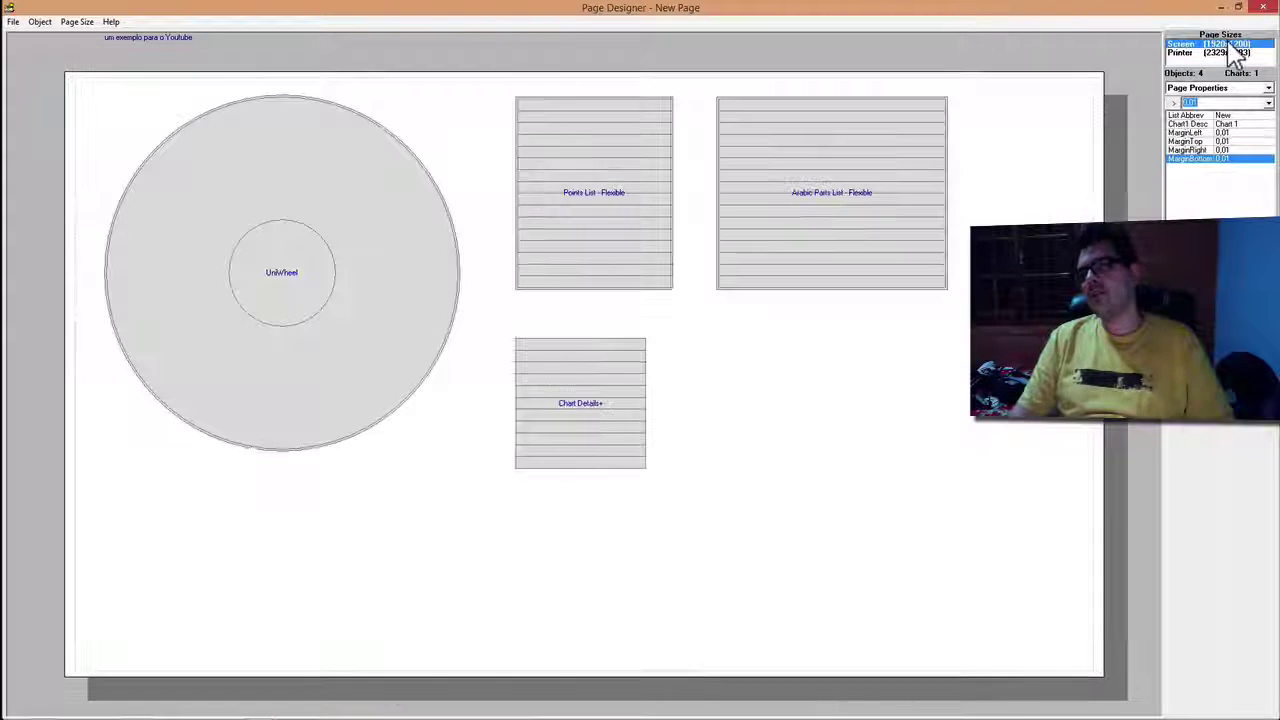
# - On the Printer page, spread the UniWheel to the upper left, points list upper right, Chart Details+ lower left and Arabic parts list lower right
pyautogui.click(1191, 52)
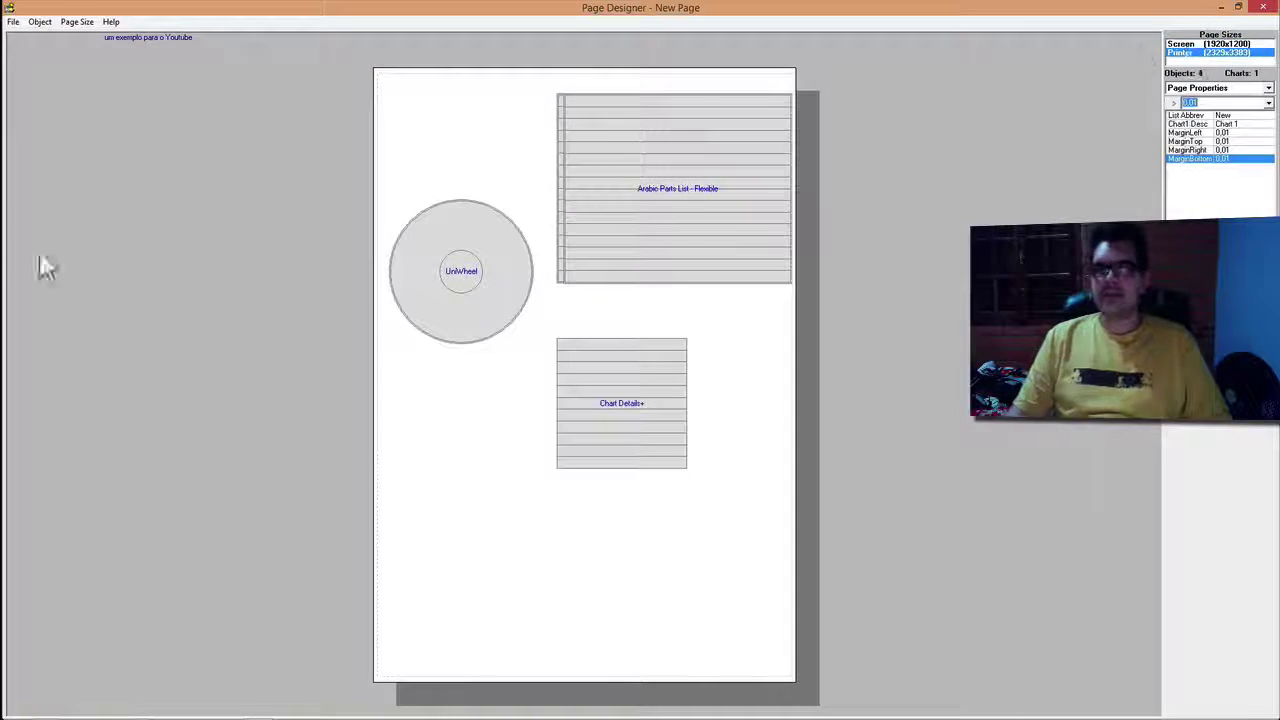
pyautogui.click(660, 158)
pyautogui.moveTo(660, 158); pyautogui.dragTo(667, 552)
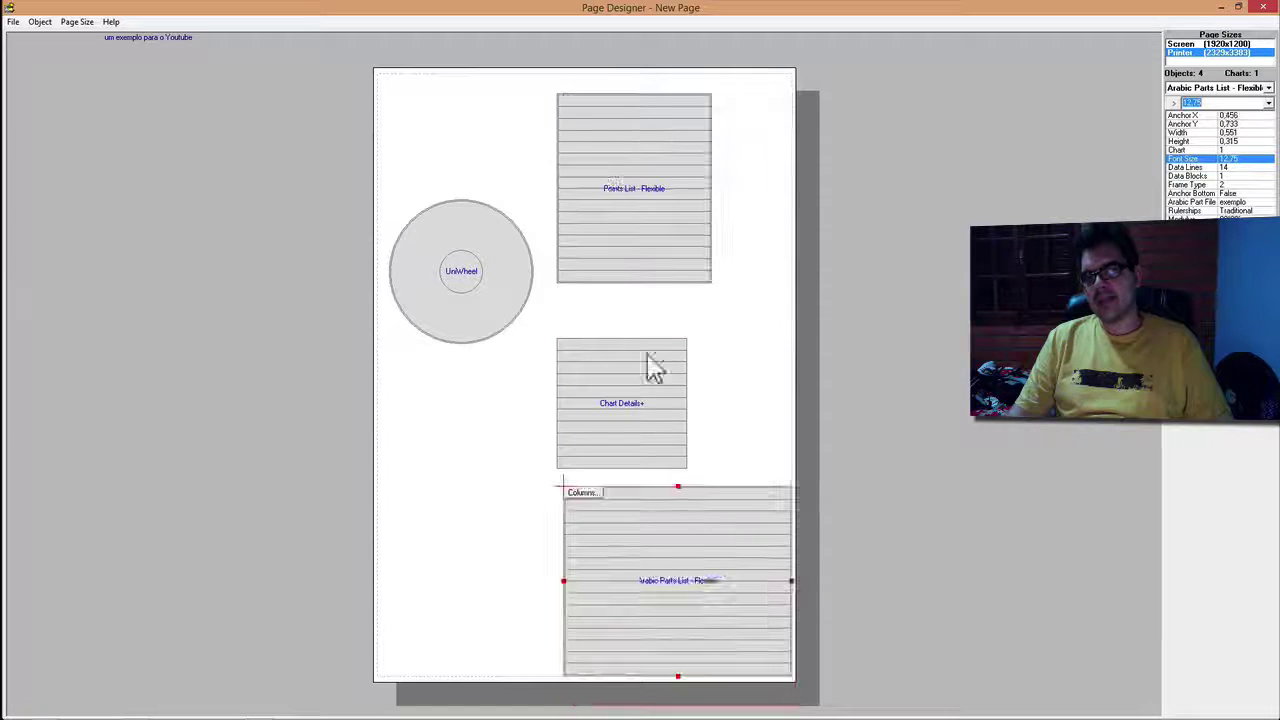
pyautogui.moveTo(655, 207); pyautogui.dragTo(735, 276)
pyautogui.moveTo(631, 397); pyautogui.dragTo(482, 484)
pyautogui.moveTo(497, 268); pyautogui.dragTo(514, 157)
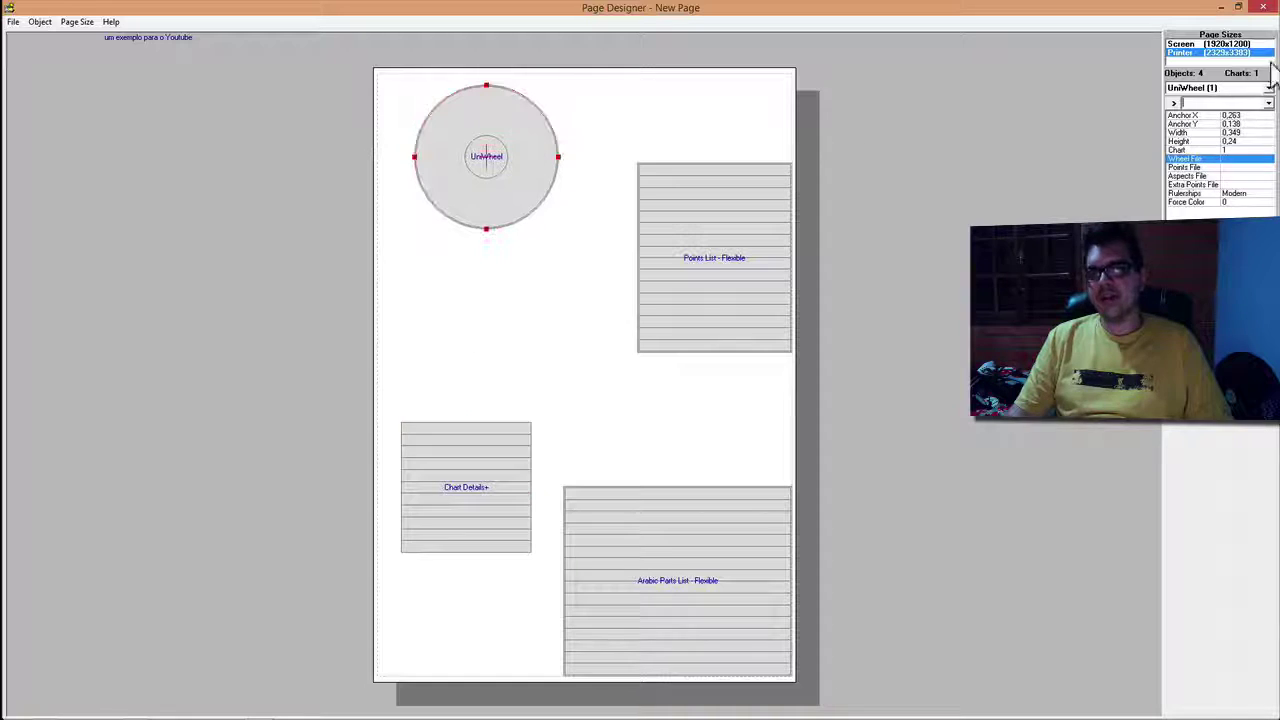
pyautogui.click(1255, 45)
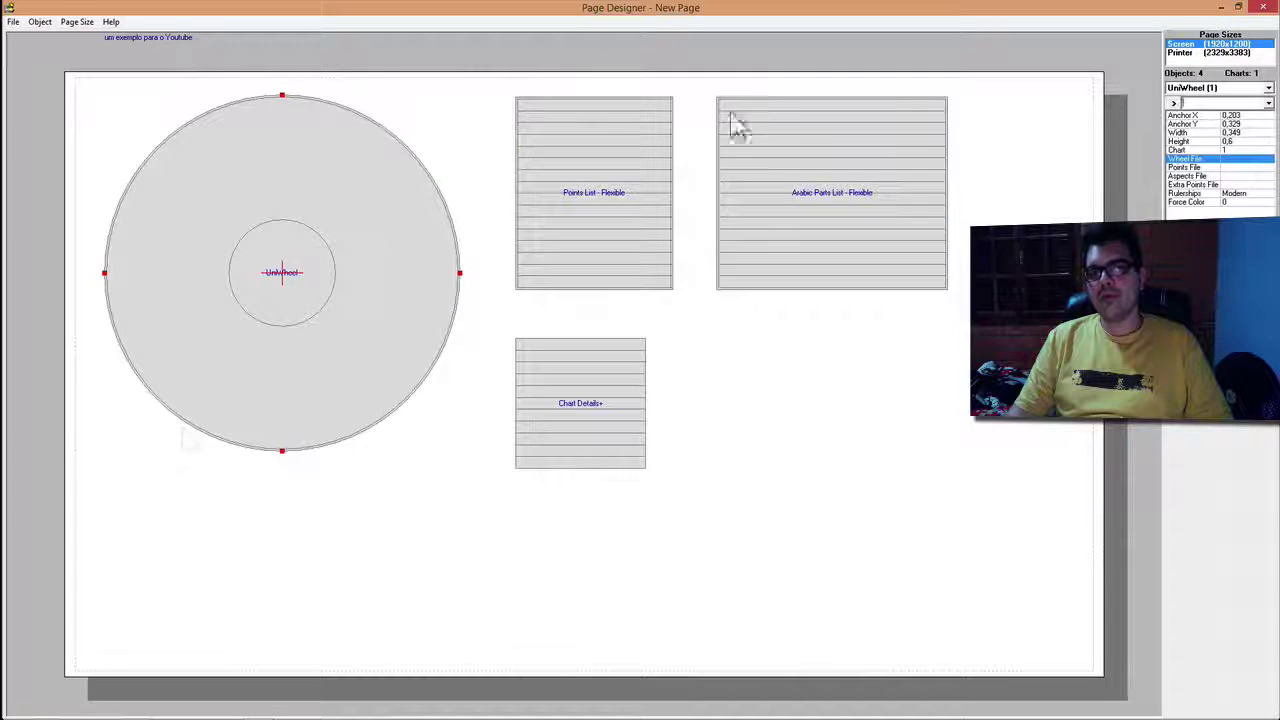
pyautogui.click(1236, 53)
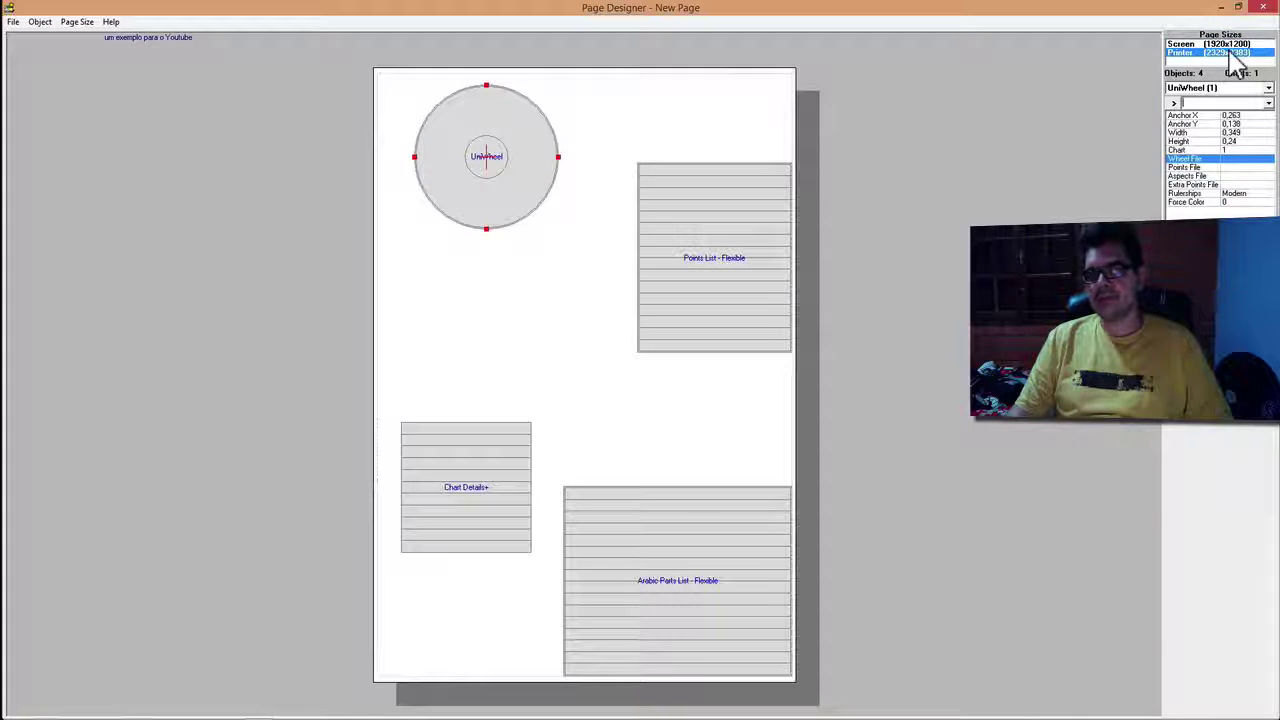
# - On the Printer page, move the Arabic parts list up slightly and enlarge the UniWheel to about 0.67 of the page width
pyautogui.moveTo(624, 570); pyautogui.dragTo(630, 520)
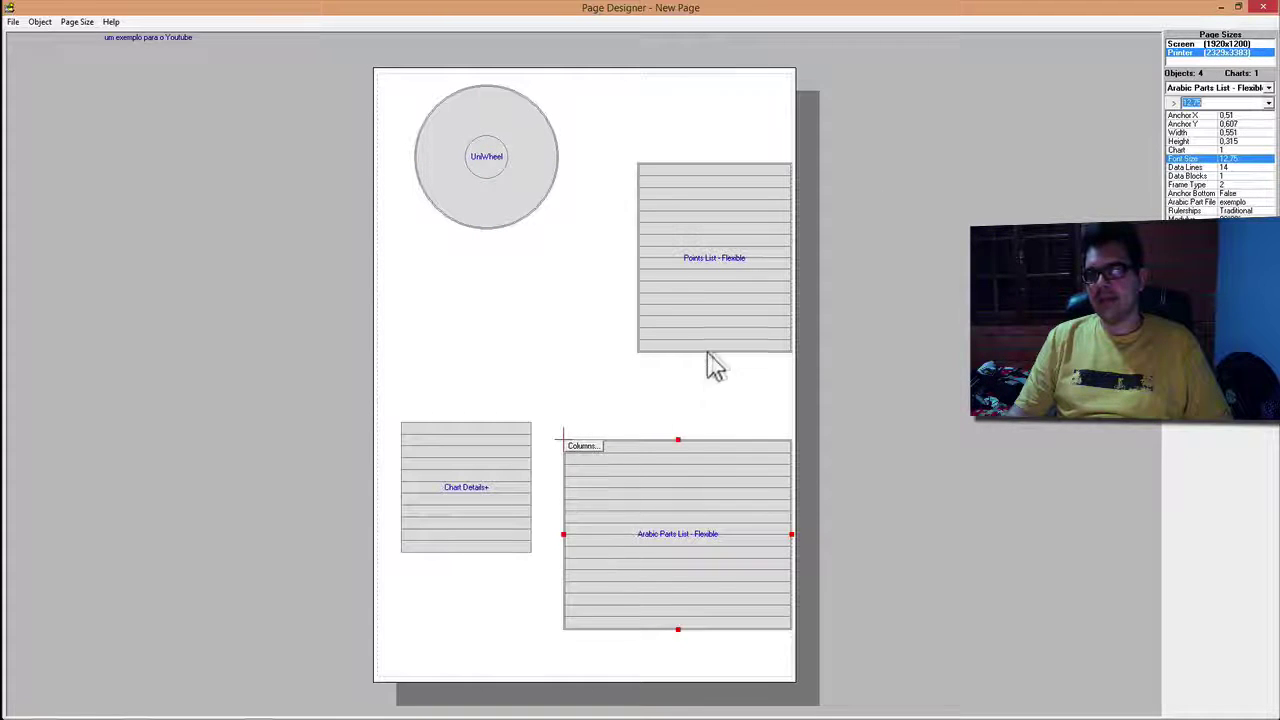
pyautogui.click(1206, 44)
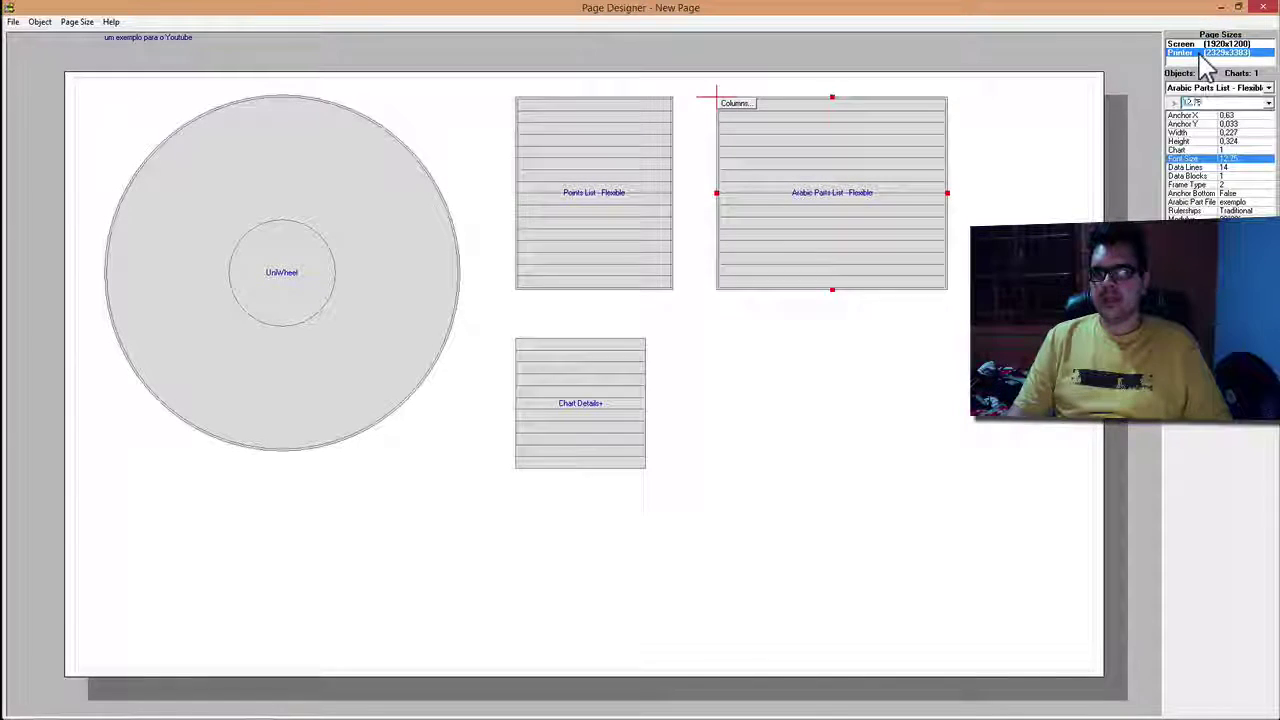
pyautogui.click(1182, 52)
pyautogui.click(492, 165)
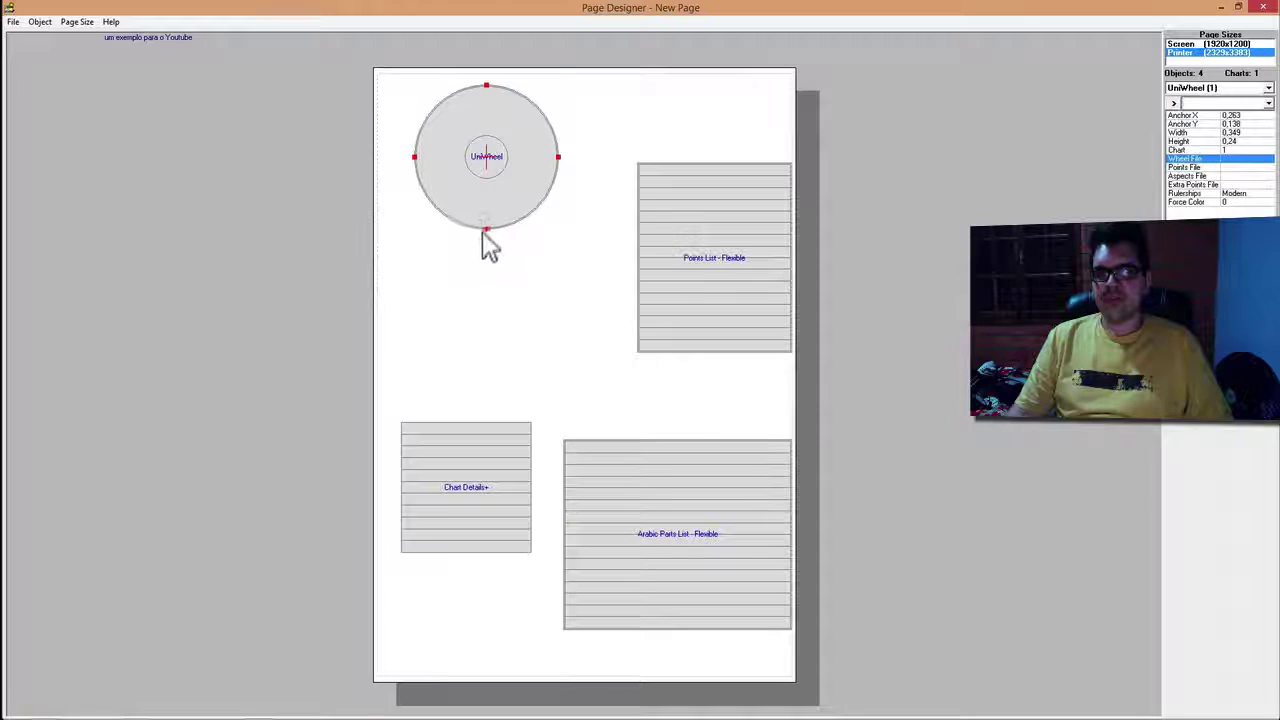
pyautogui.moveTo(487, 232); pyautogui.dragTo(484, 300)
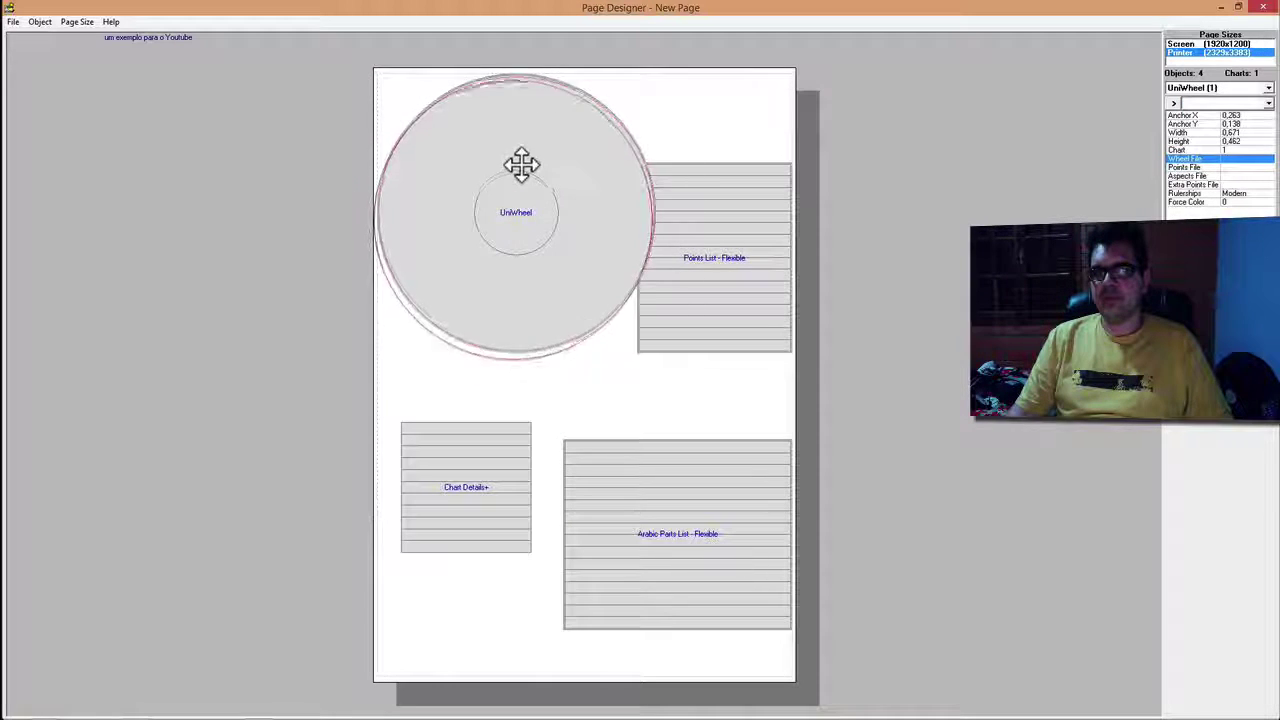
# - Shrink the lower lists and rearrange the Printer page: Chart Details+ in the upper right corner, UniWheel below it, Arabic parts list lower left, points list lower right
pyautogui.click(735, 298)
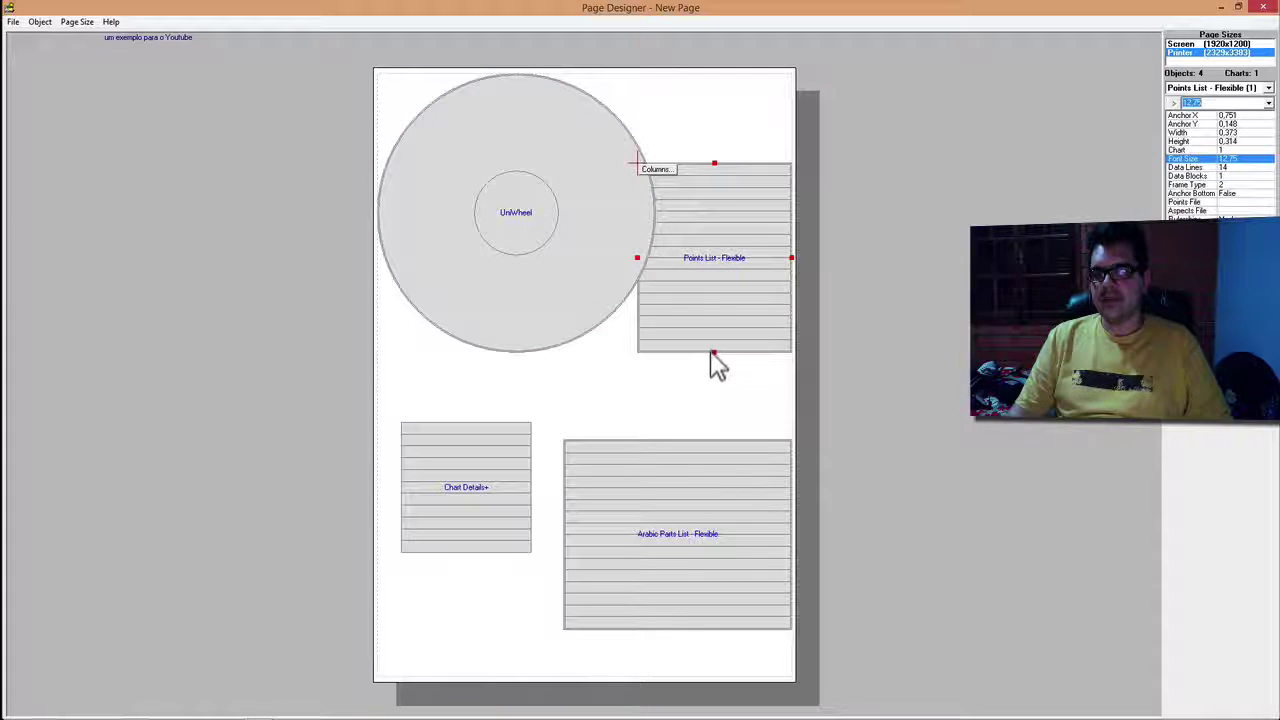
pyautogui.moveTo(713, 350); pyautogui.dragTo(710, 295)
pyautogui.moveTo(706, 249); pyautogui.dragTo(748, 248)
pyautogui.moveTo(475, 485); pyautogui.dragTo(737, 129)
pyautogui.moveTo(748, 274); pyautogui.dragTo(743, 360)
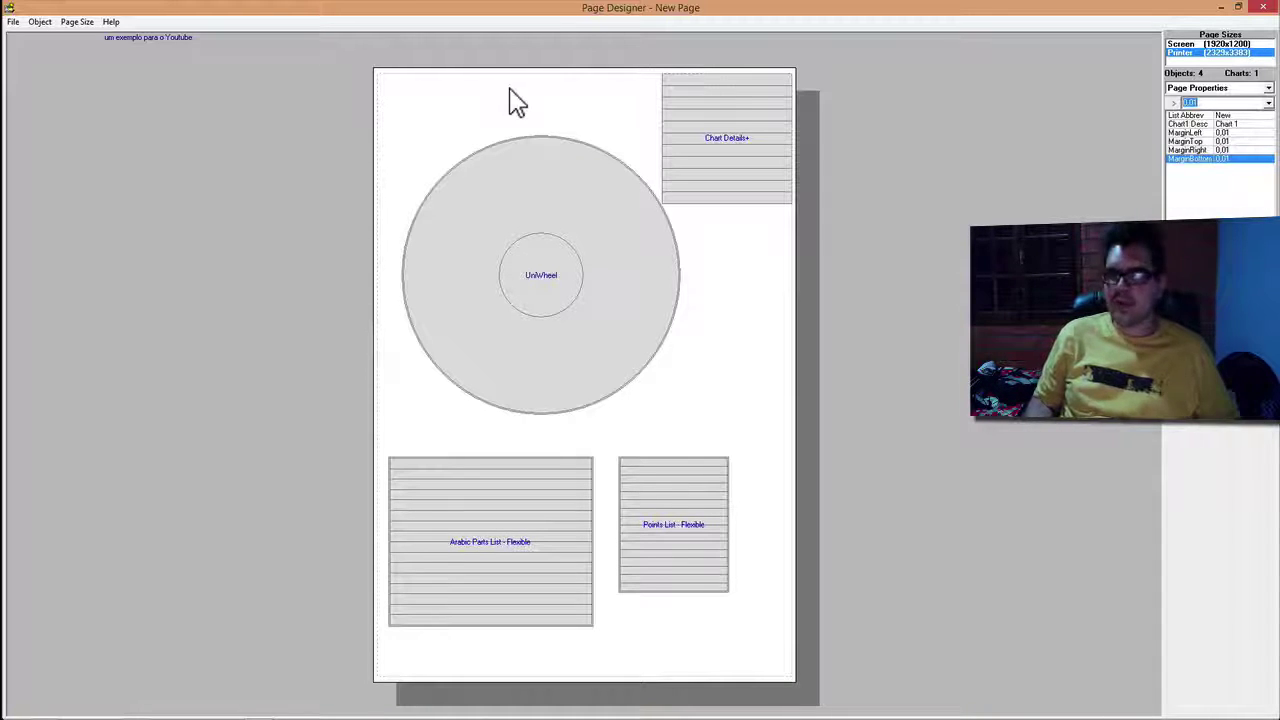
# - Save the page layout in the Pages folder under the name "youtube exemplo"
pyautogui.click(13, 21)
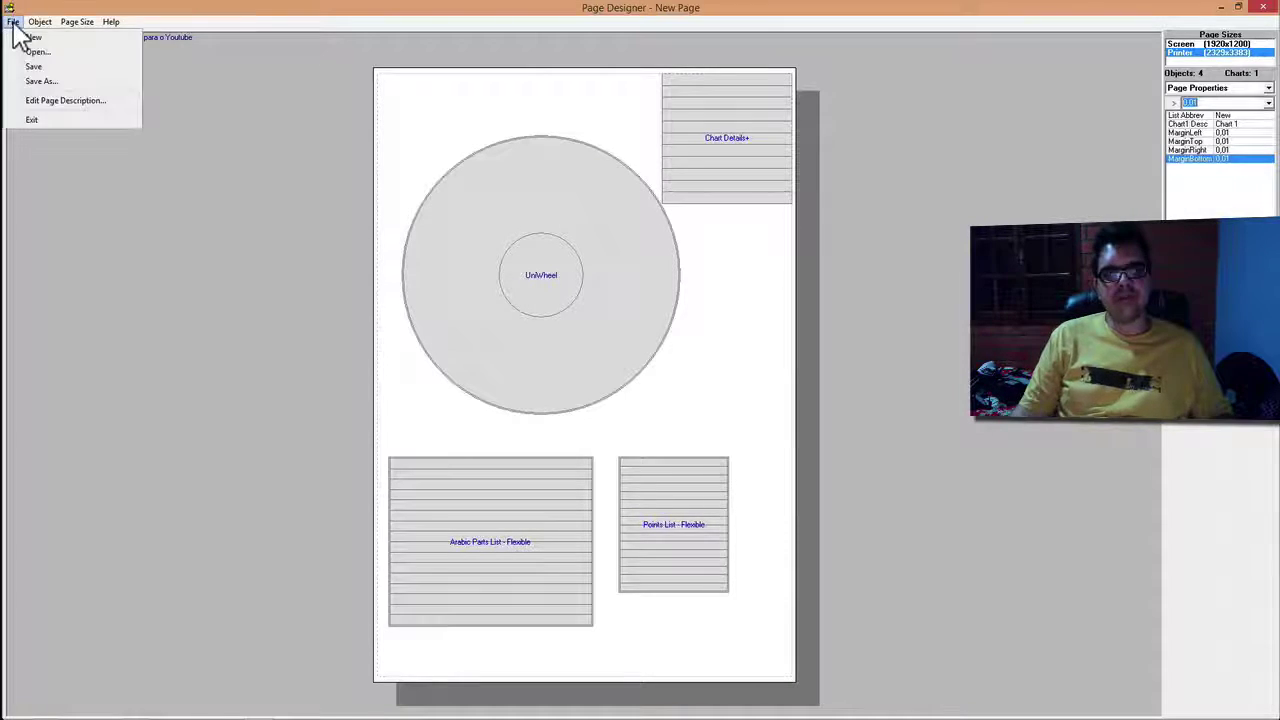
pyautogui.click(30, 80)
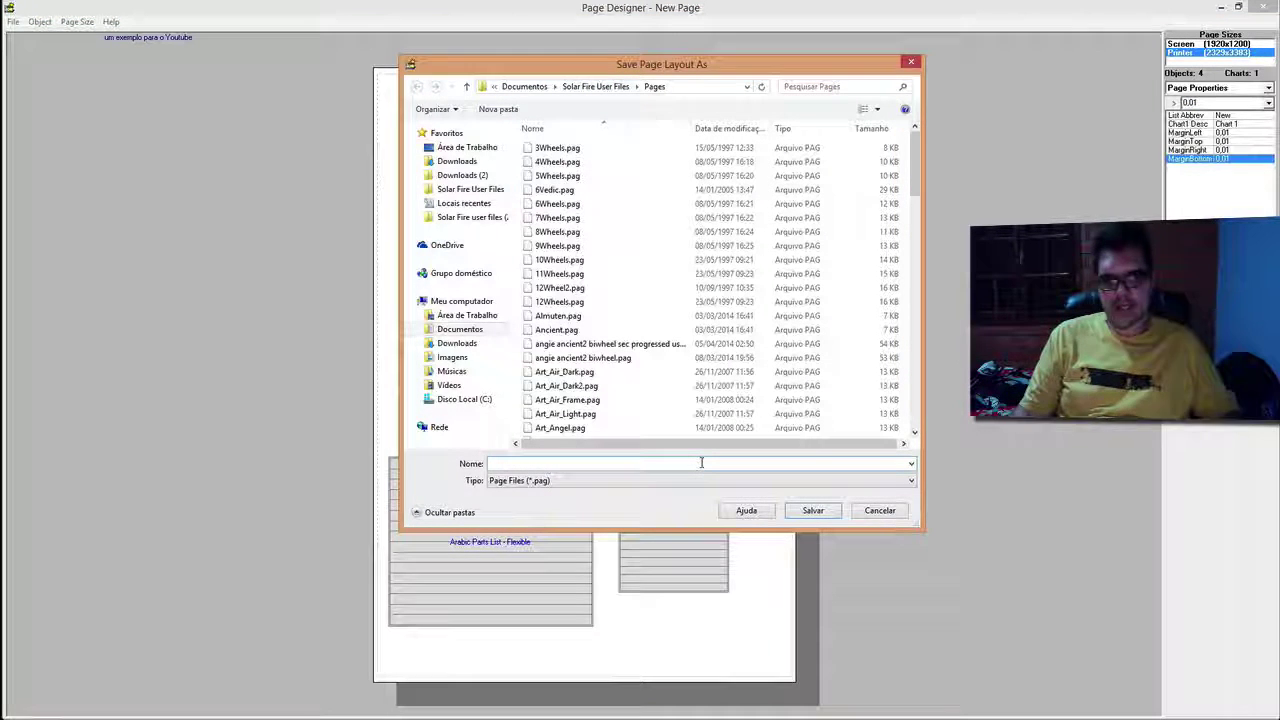
pyautogui.write('youtu')
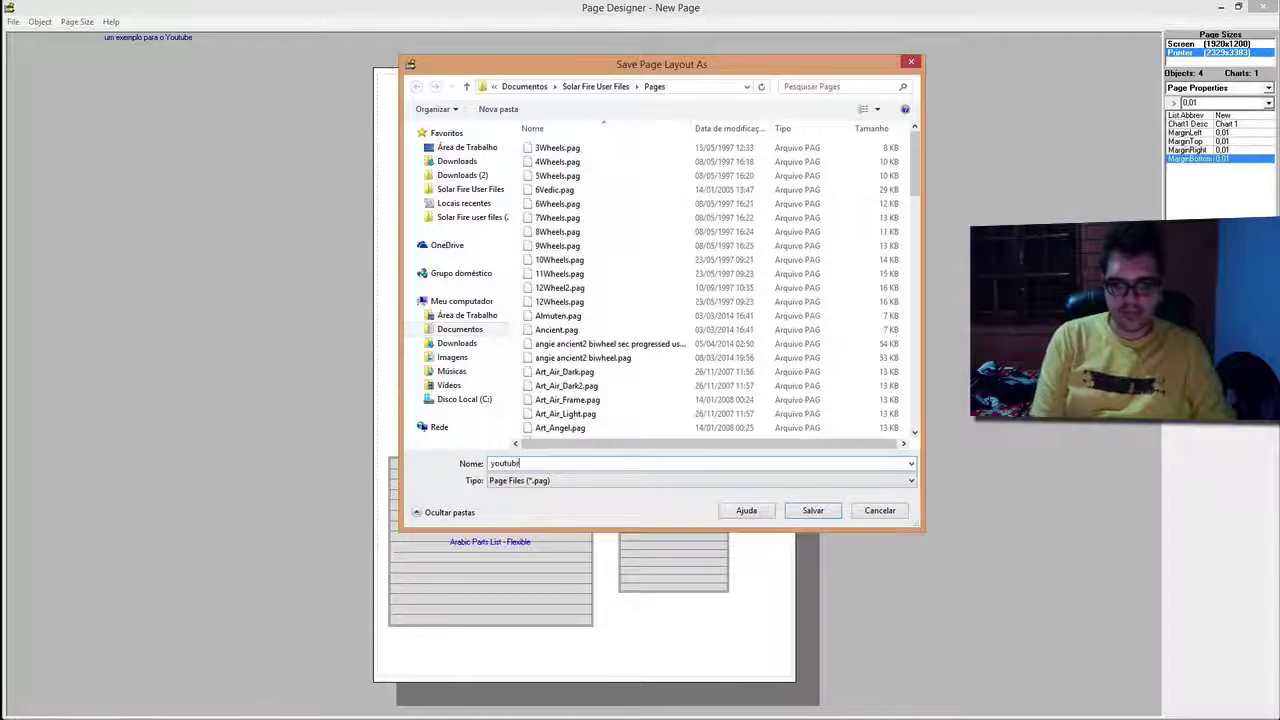
pyautogui.write('be exe')
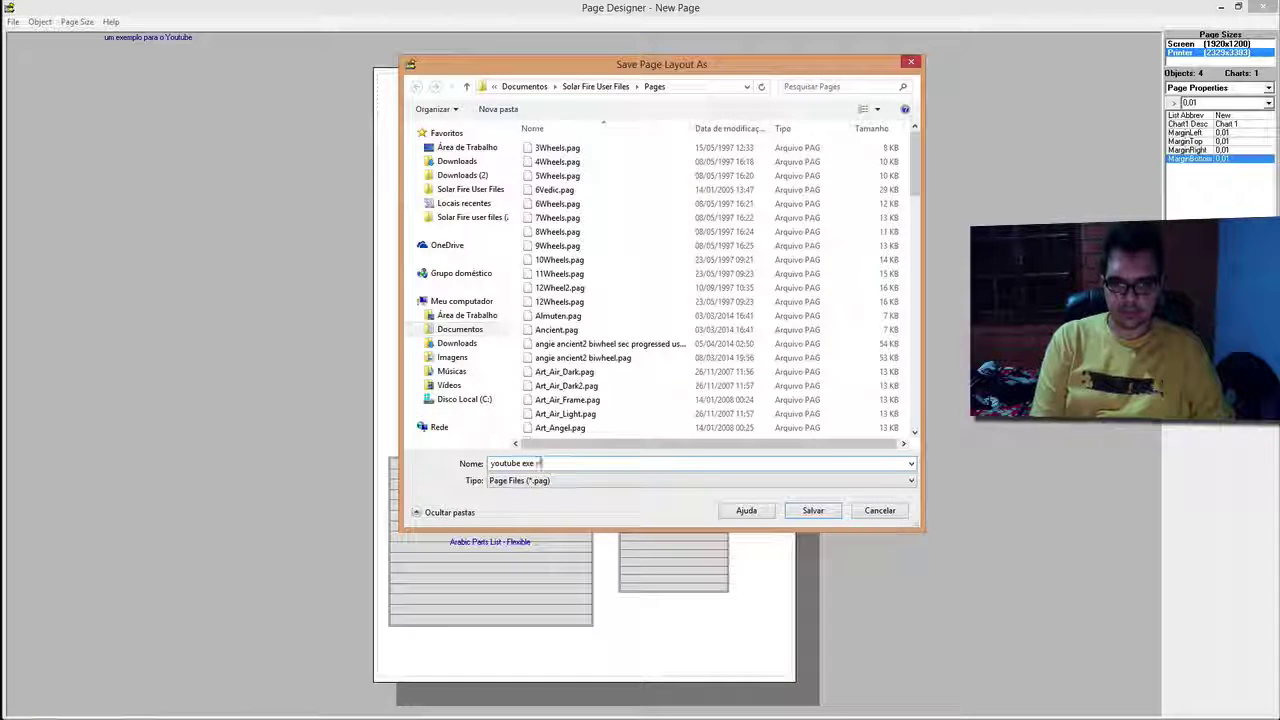
pyautogui.write('mplo')
pyautogui.press('Return')
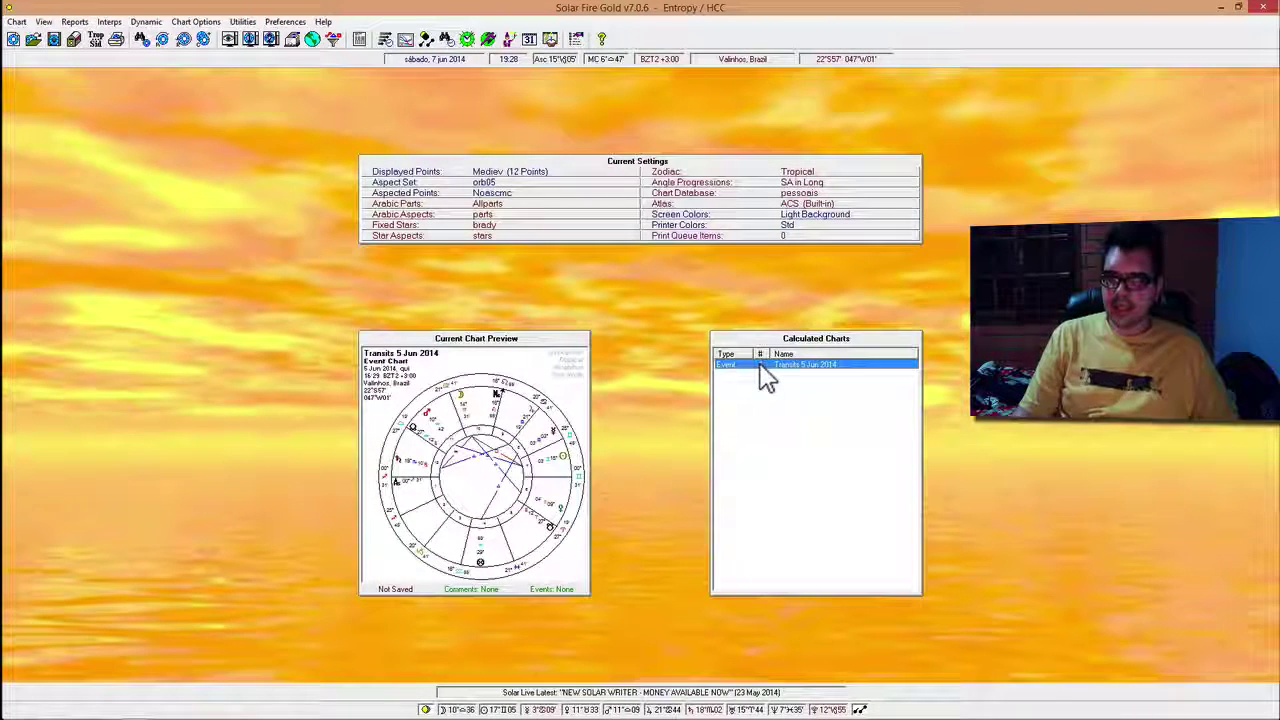
# - View the Transits 5 Jun 2014 chart with the recently added page "um exemplo para o Youtube"
pyautogui.doubleClick(758, 364)
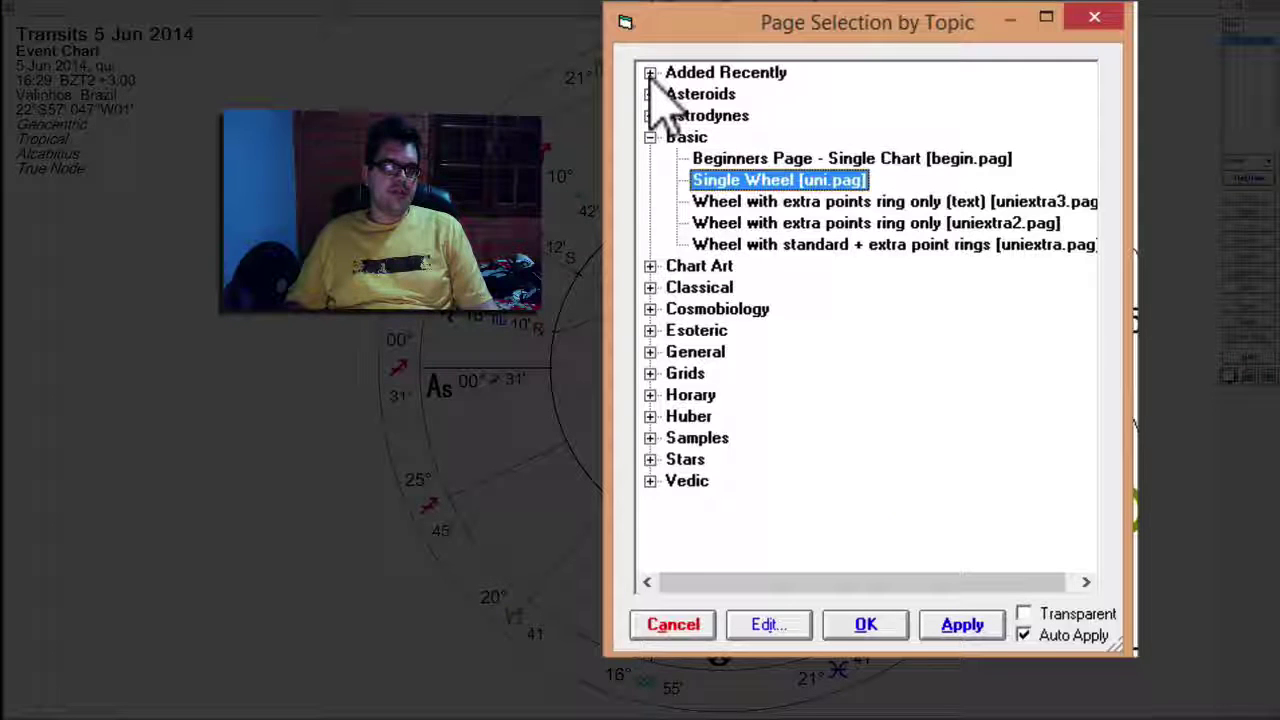
pyautogui.click(650, 74)
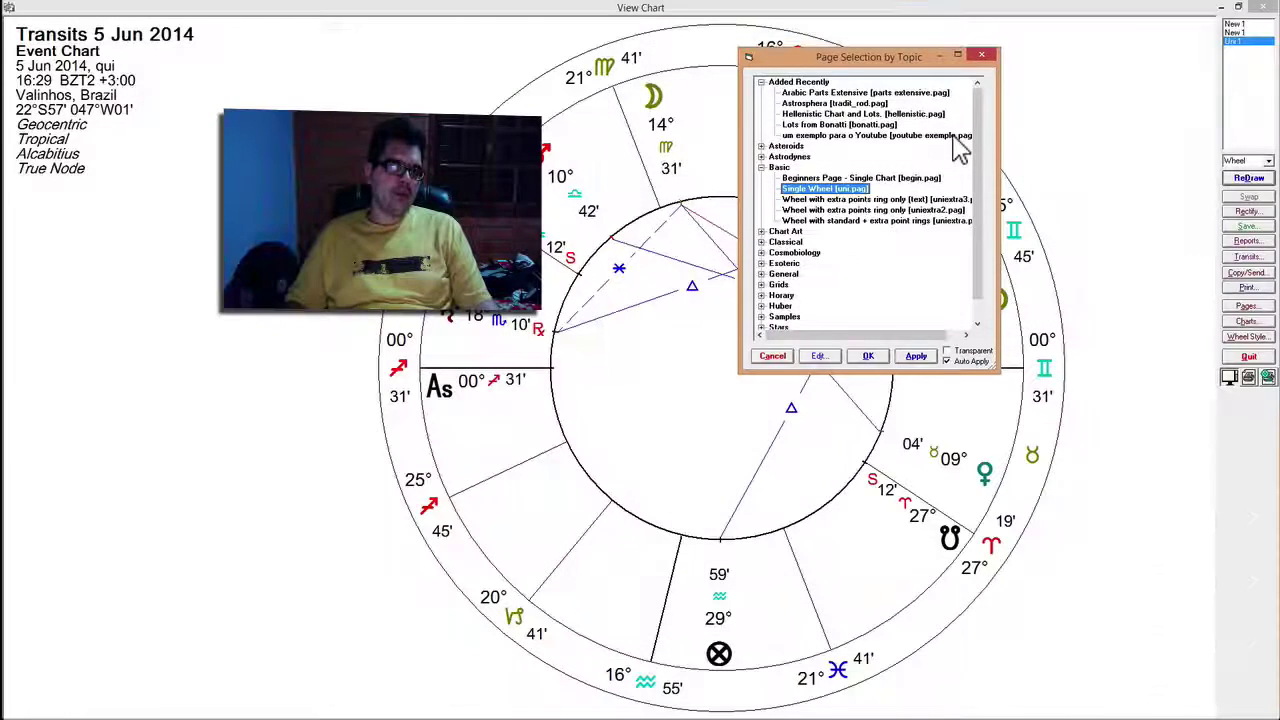
pyautogui.click(905, 182)
pyautogui.doubleClick(893, 140)
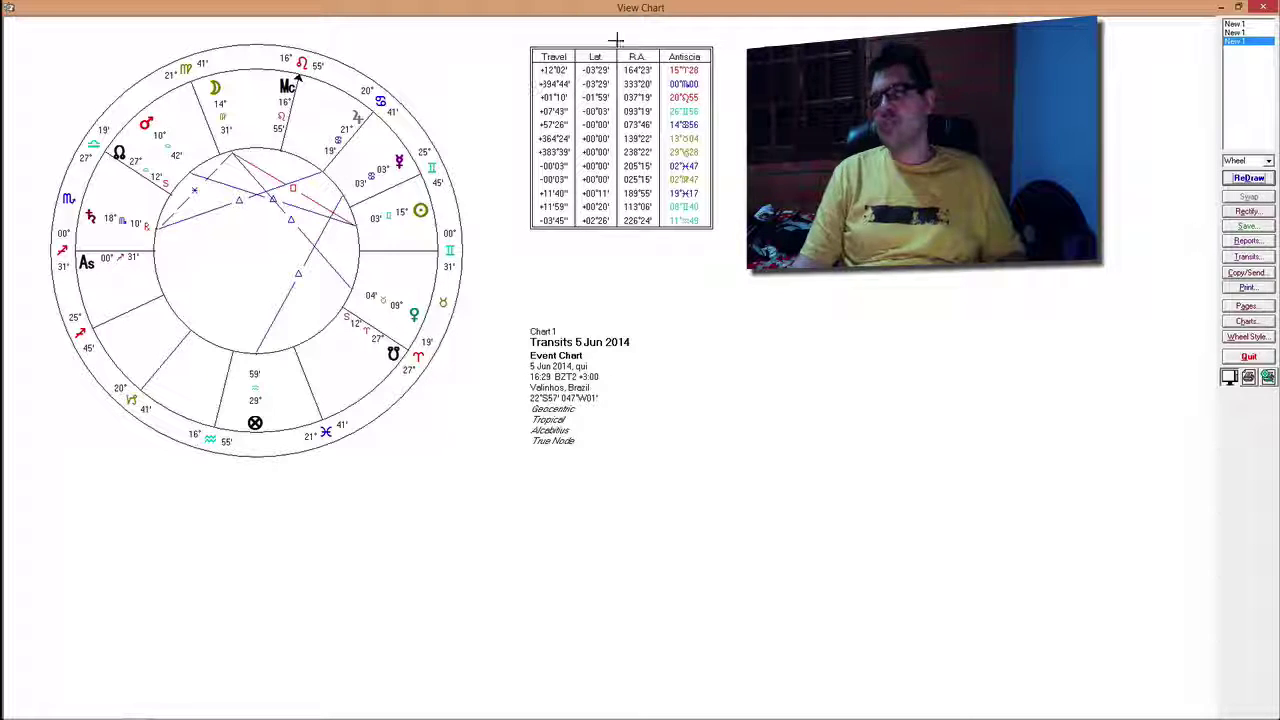
# - Close the chart view and open the saved layout youtube exemplo.pag in Page Designer
pyautogui.click(1262, 7)
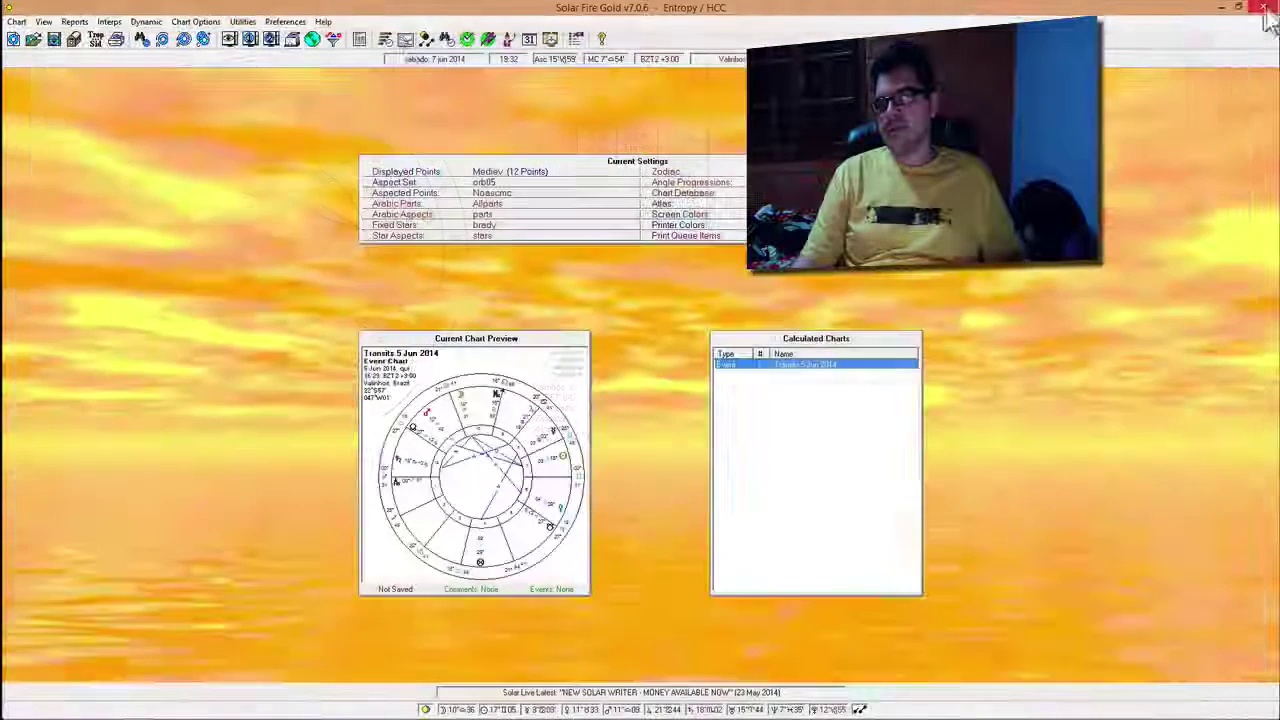
pyautogui.click(242, 21)
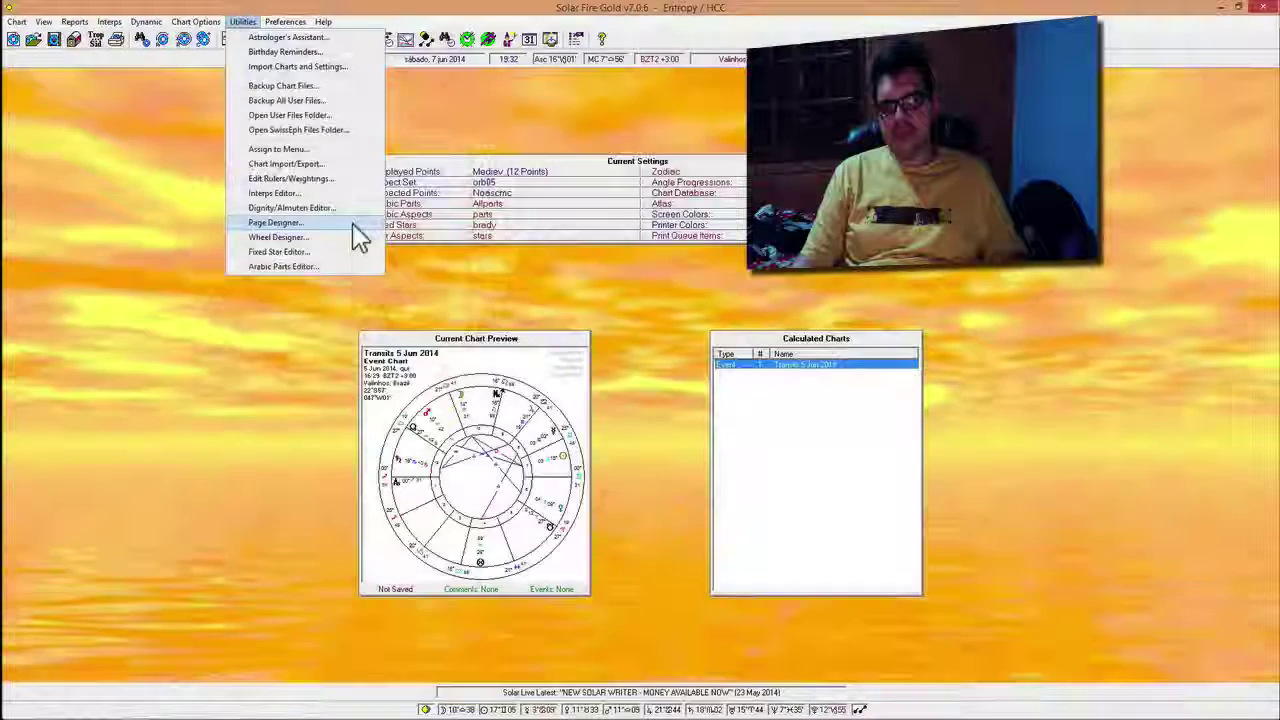
pyautogui.click(352, 224)
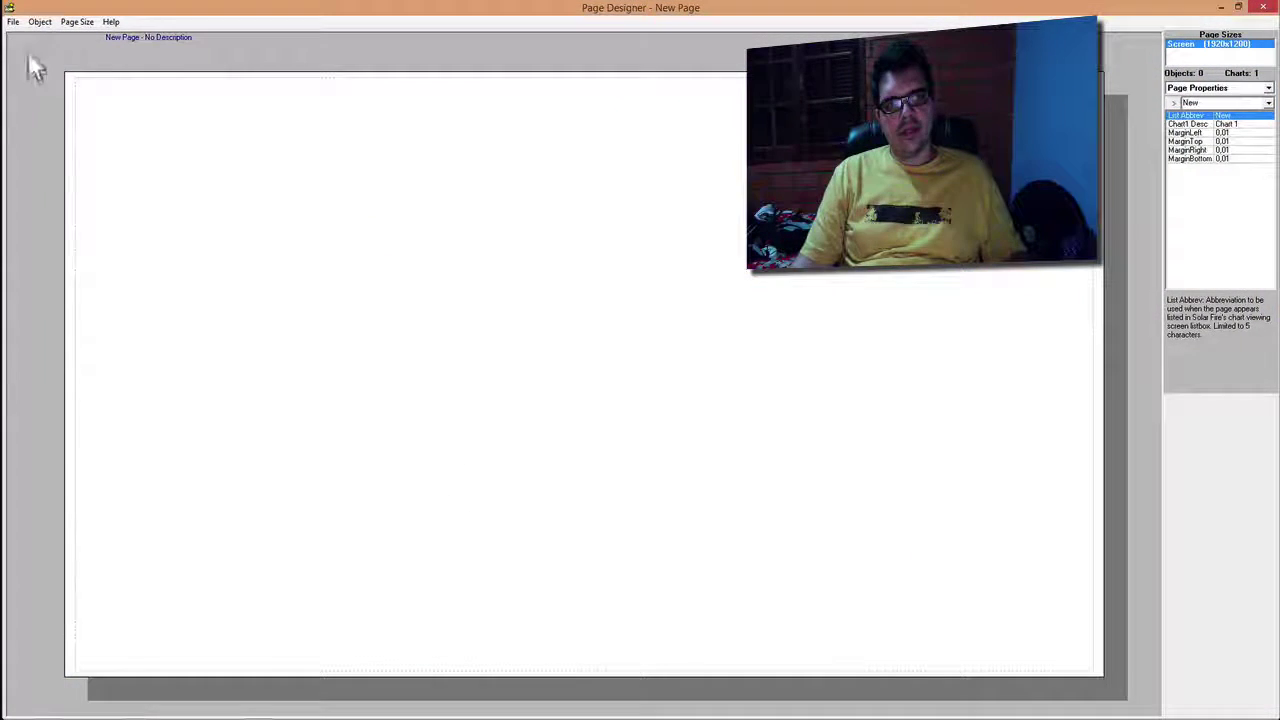
pyautogui.click(13, 21)
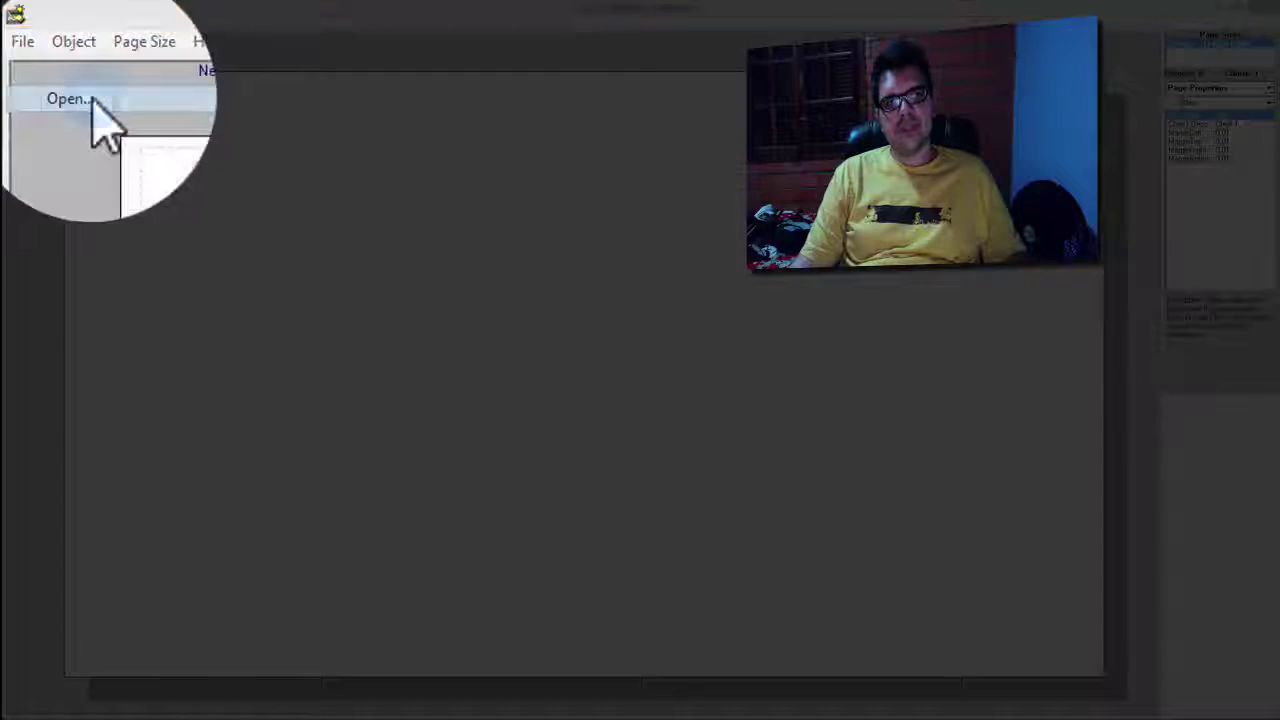
pyautogui.click(50, 51)
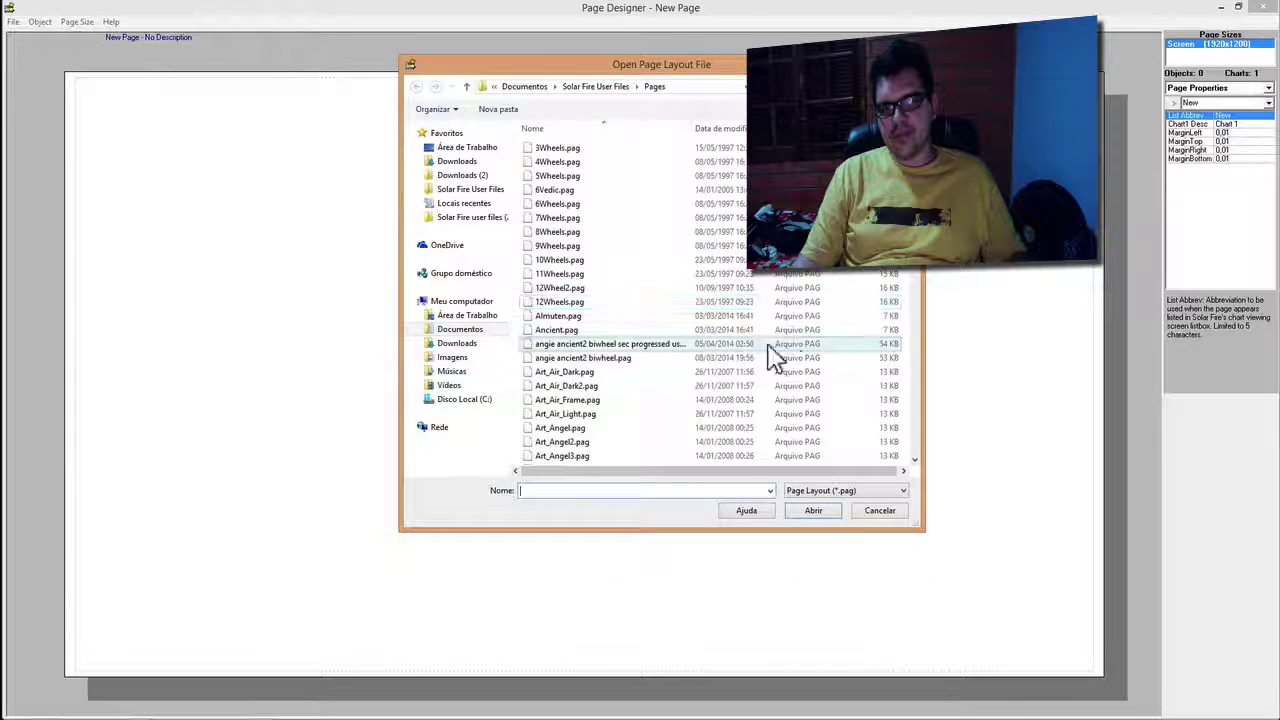
pyautogui.moveTo(913, 160); pyautogui.dragTo(922, 437)
pyautogui.click(590, 457)
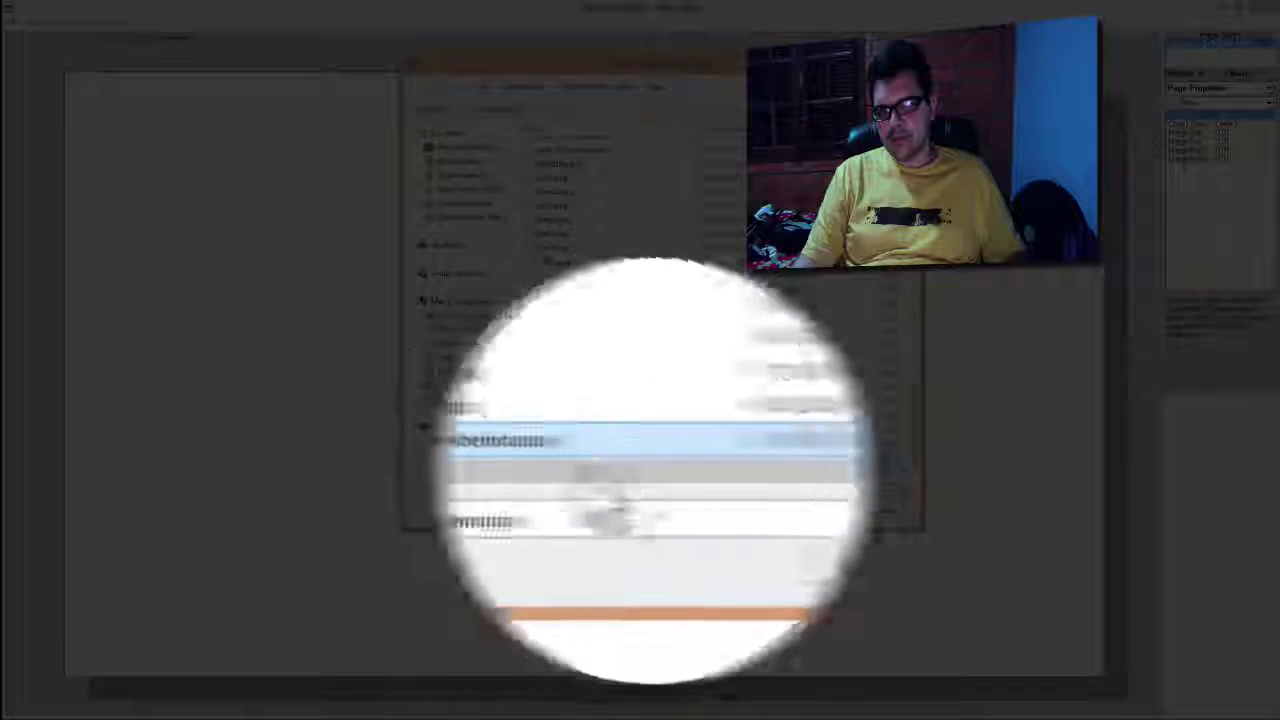
pyautogui.click(830, 505)
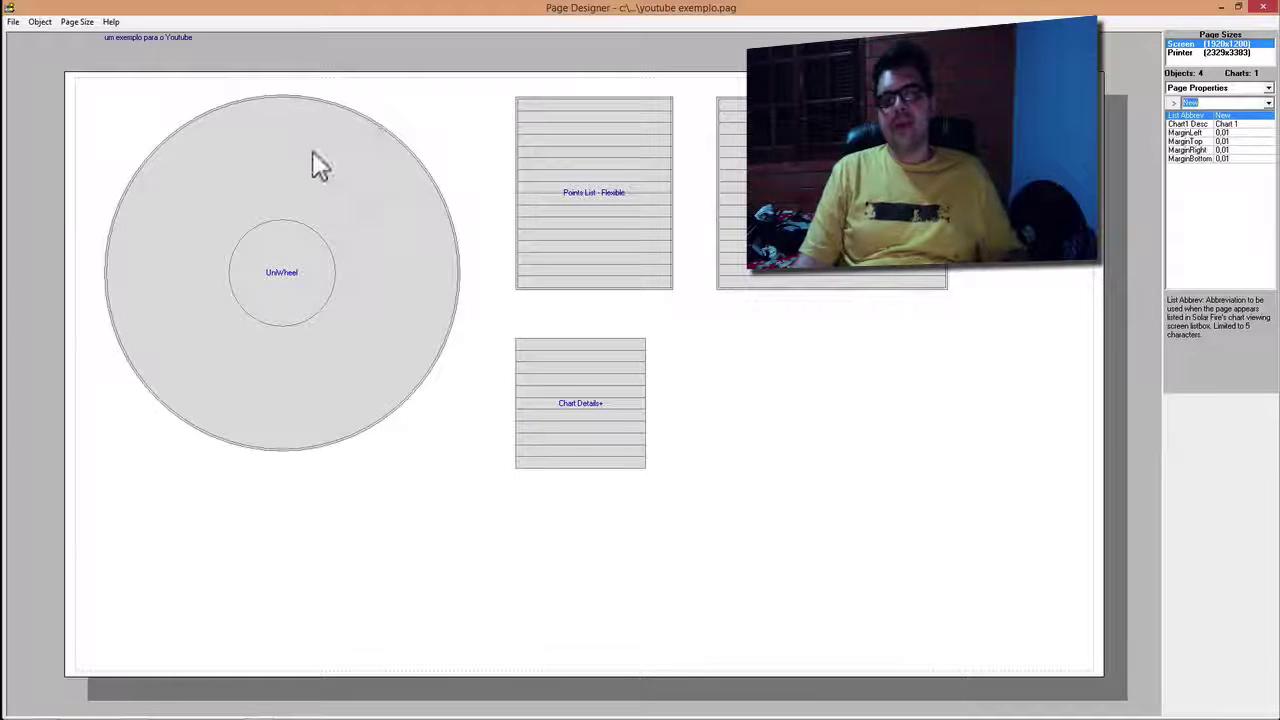
# - Set the points file of the flexible points list on the Screen page to Mediev.pts
pyautogui.click(600, 155)
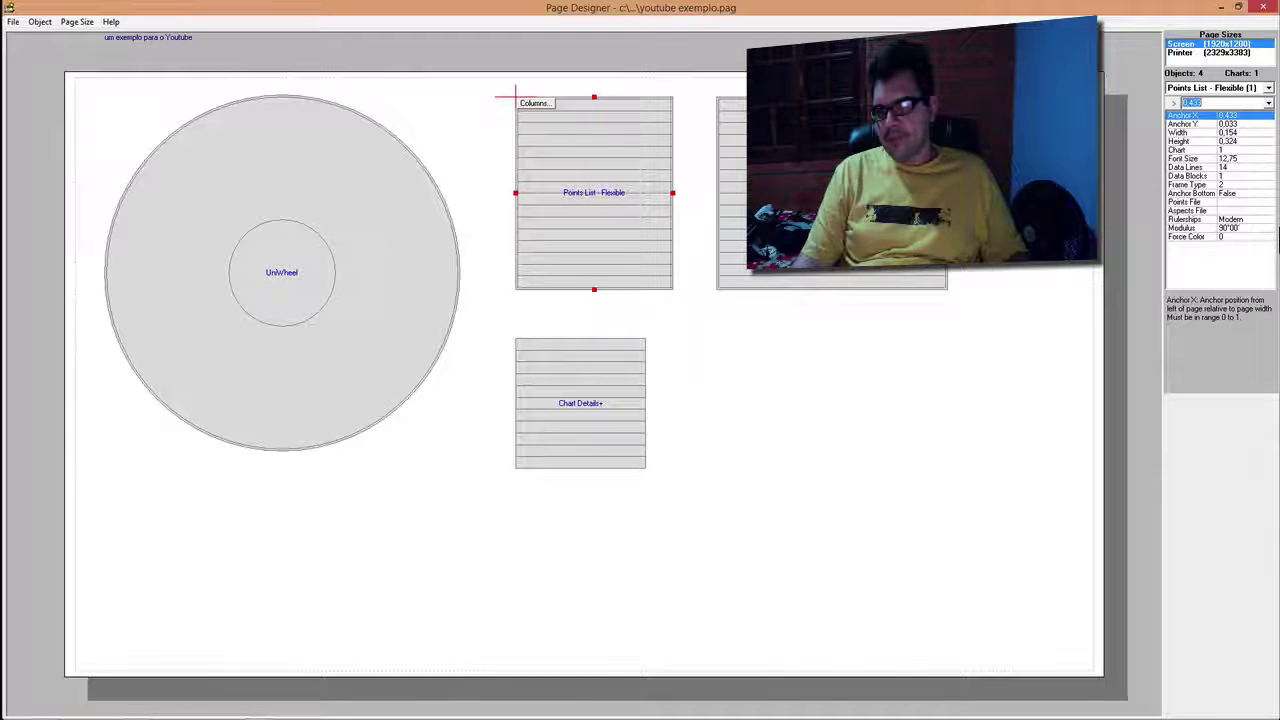
pyautogui.click(1230, 203)
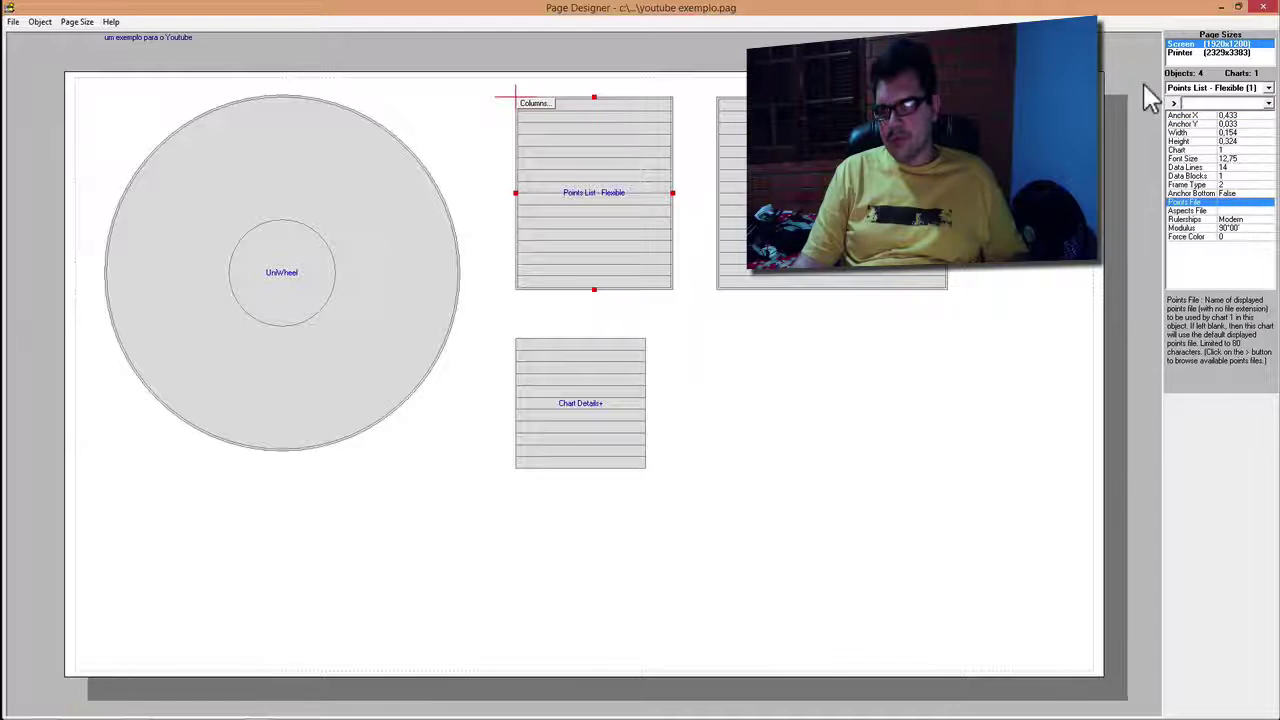
pyautogui.click(1173, 105)
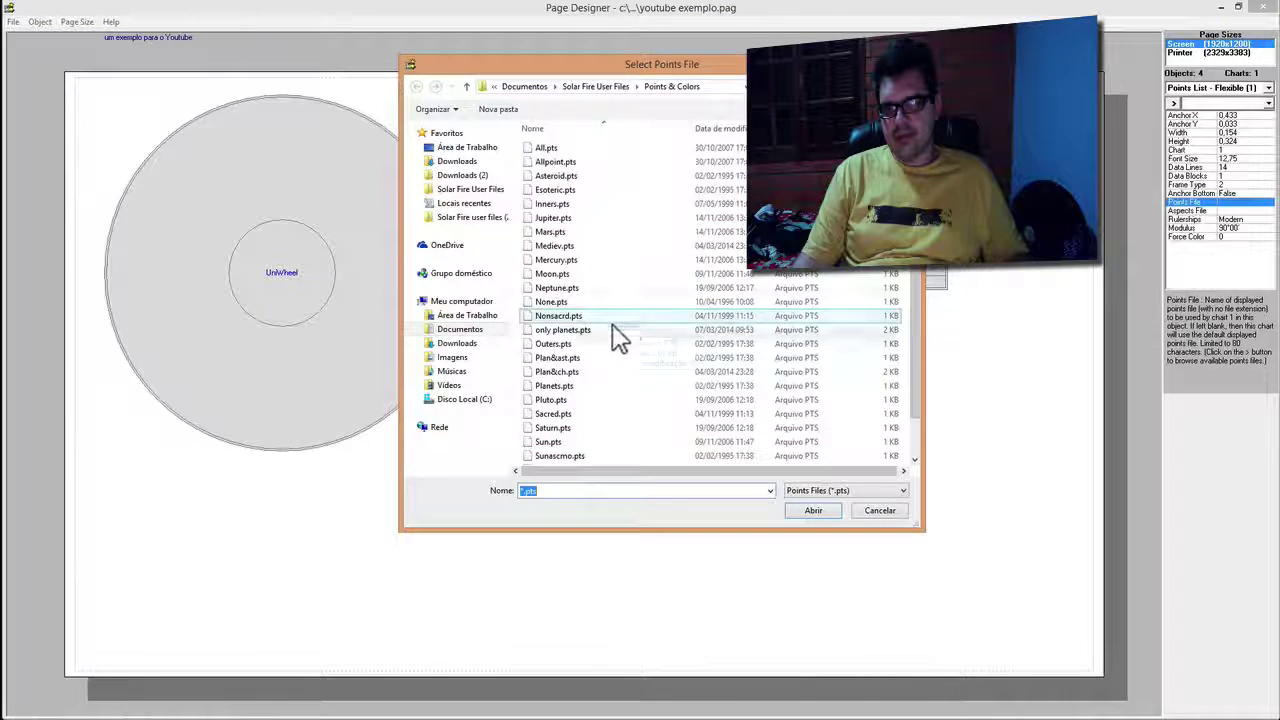
pyautogui.click(593, 248)
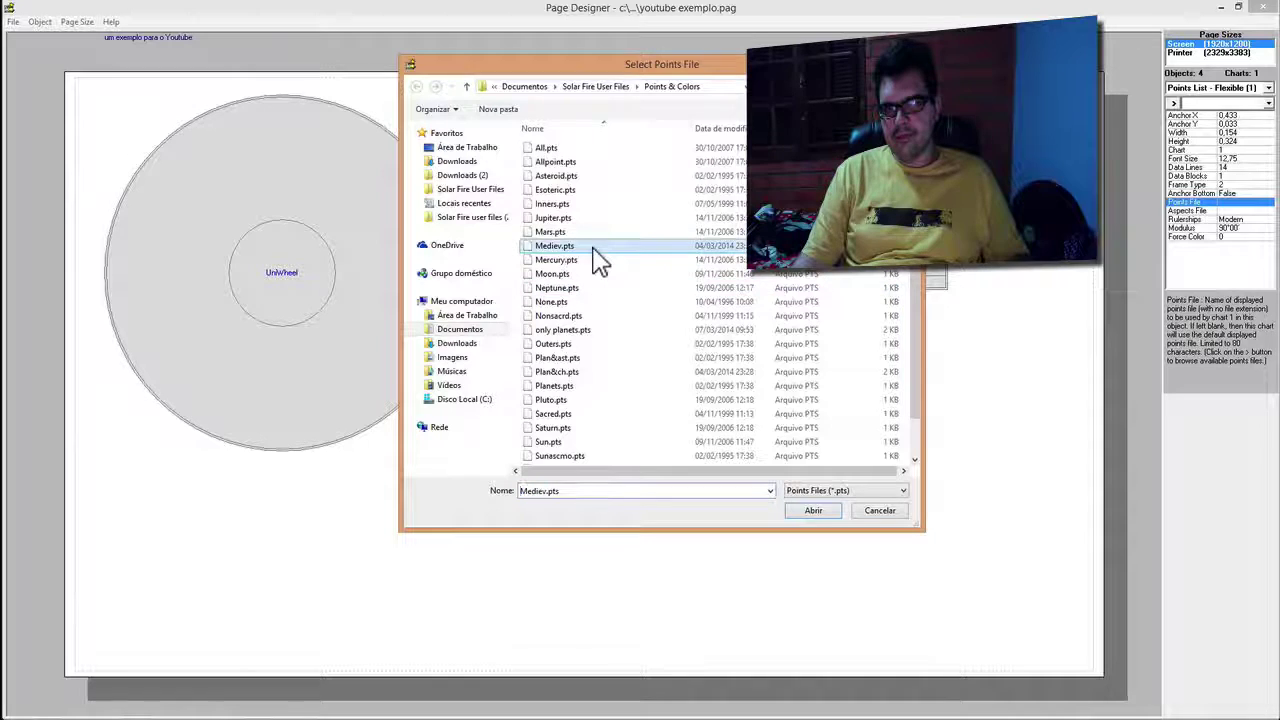
pyautogui.click(813, 512)
# - Add Point's Symbol to the selected columns of the flexible points list
pyautogui.click(534, 104)
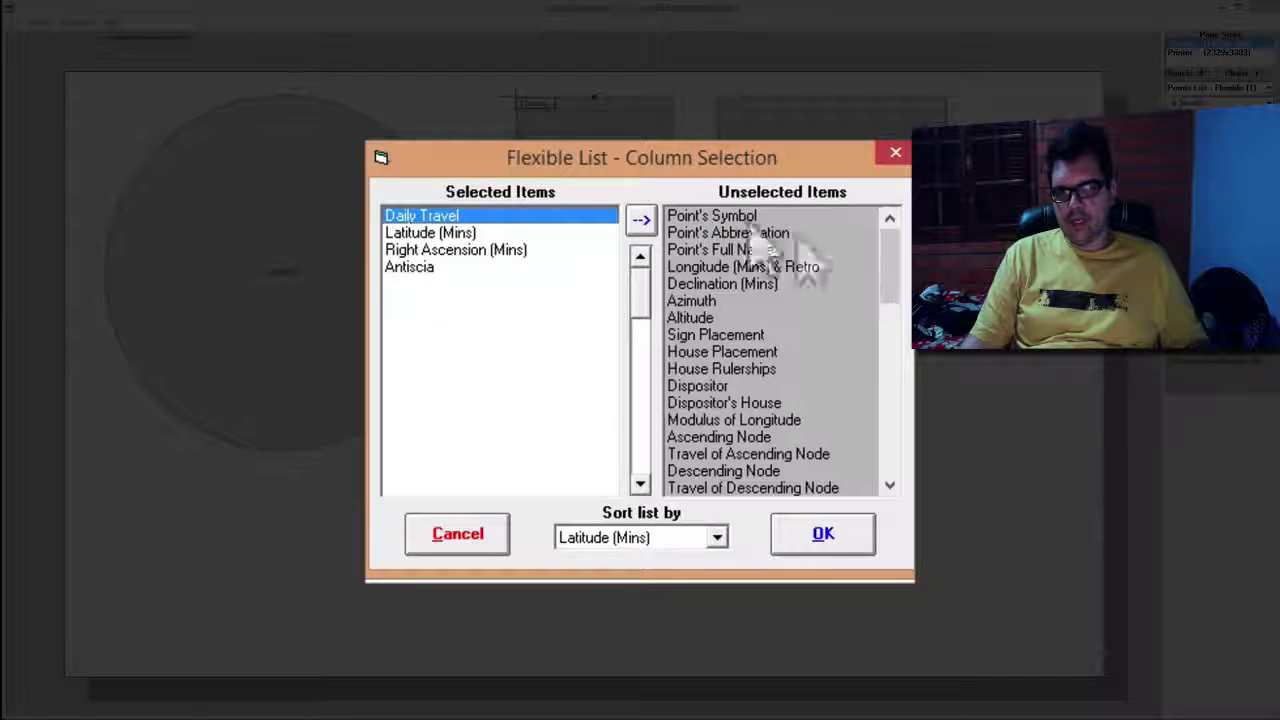
pyautogui.click(752, 218)
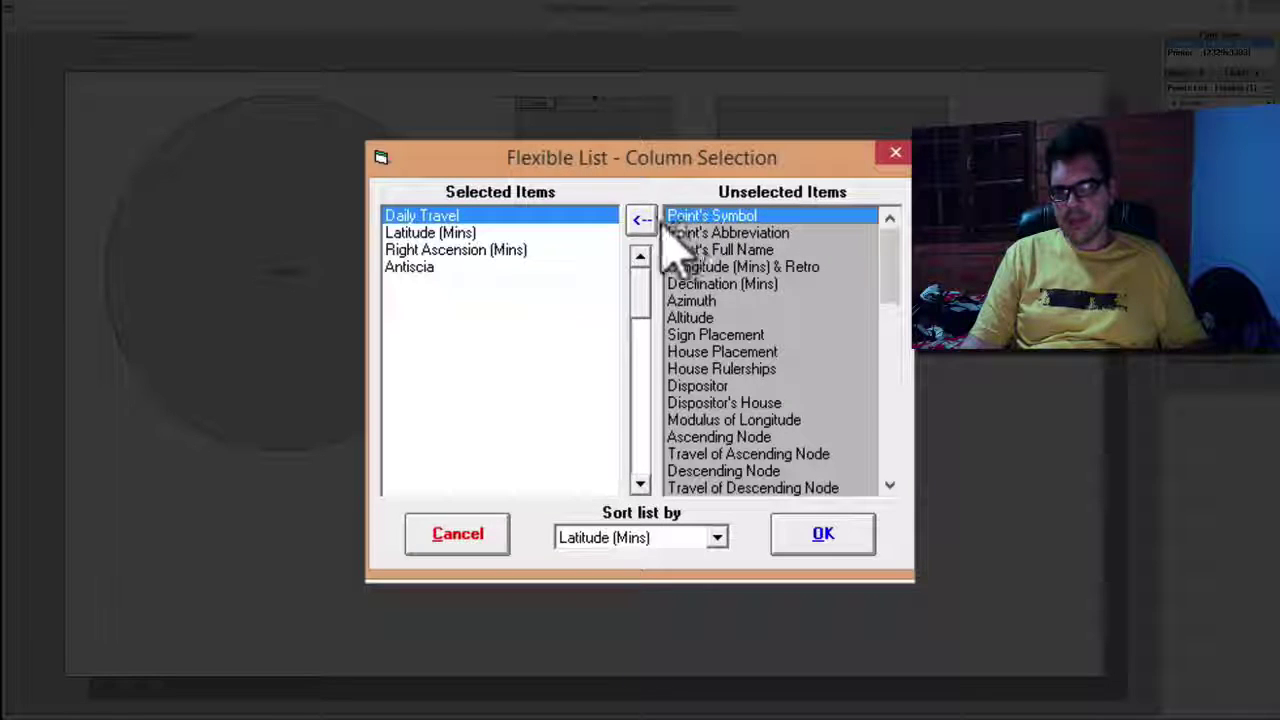
pyautogui.click(640, 220)
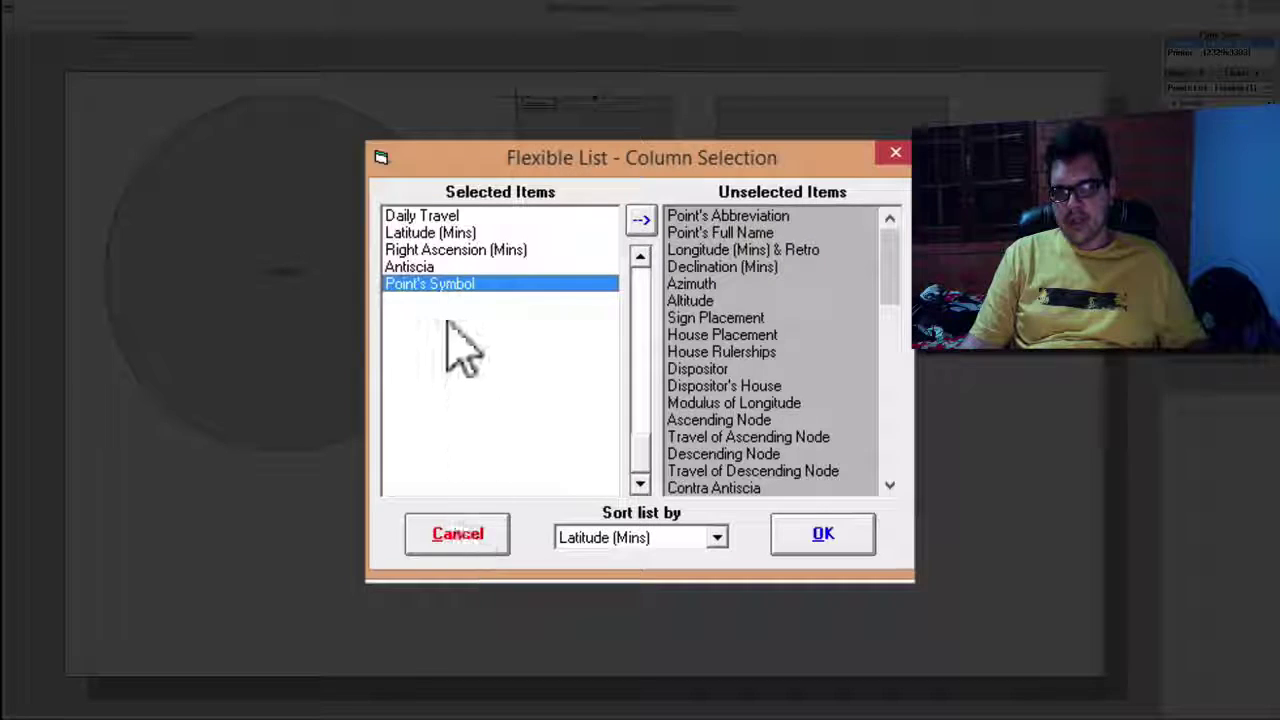
# - Reorder the points list columns so Point's Symbol comes first, ahead of Daily Travel, and accept the column selection
pyautogui.click(470, 254)
pyautogui.click(473, 218)
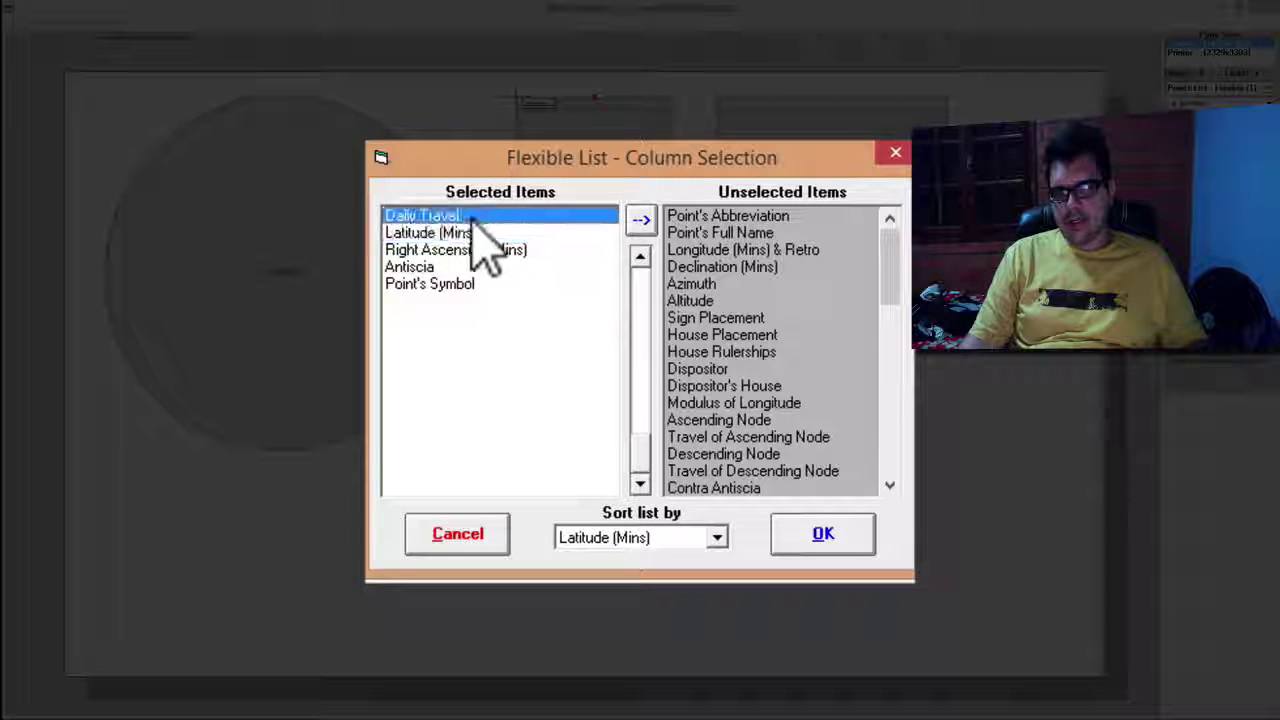
pyautogui.click(507, 236)
pyautogui.click(517, 215)
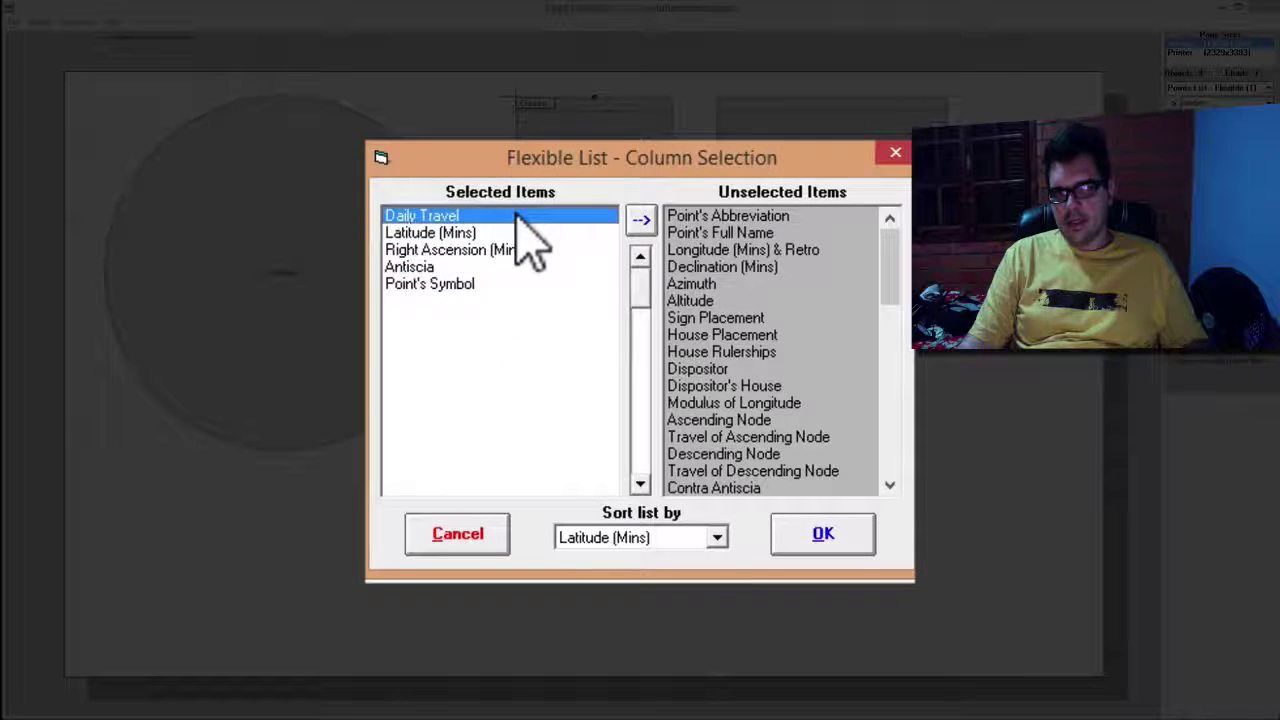
pyautogui.click(508, 285)
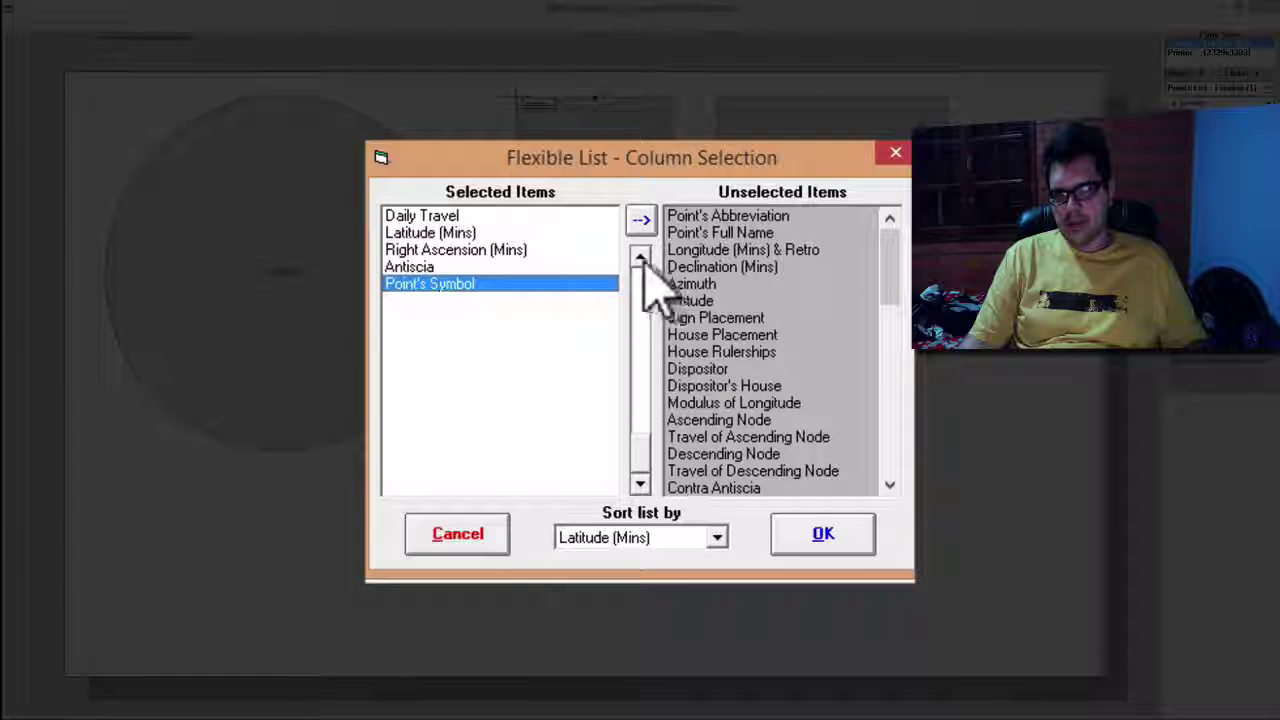
pyautogui.click(641, 257)
pyautogui.click(641, 257)
pyautogui.click(641, 257)
pyautogui.click(642, 257)
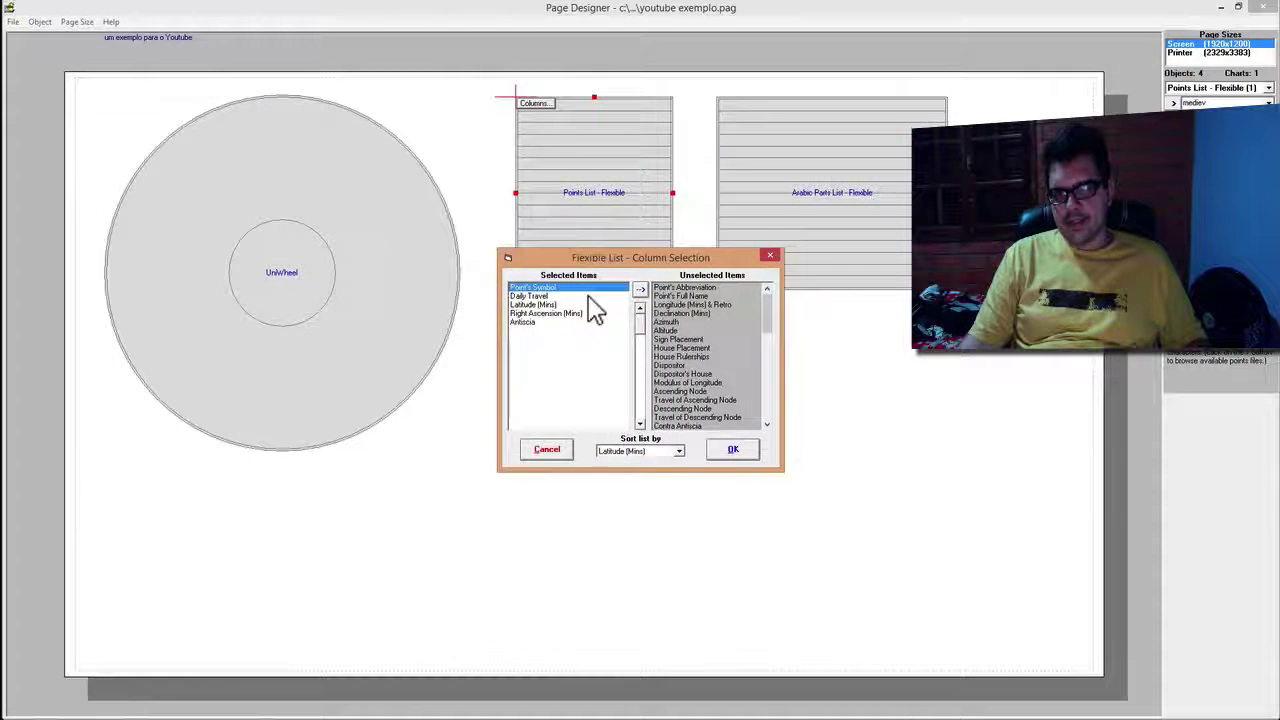
pyautogui.click(733, 450)
# - Check the points list's column selection on the Printer page size and apply it there
pyautogui.click(1201, 53)
pyautogui.click(638, 464)
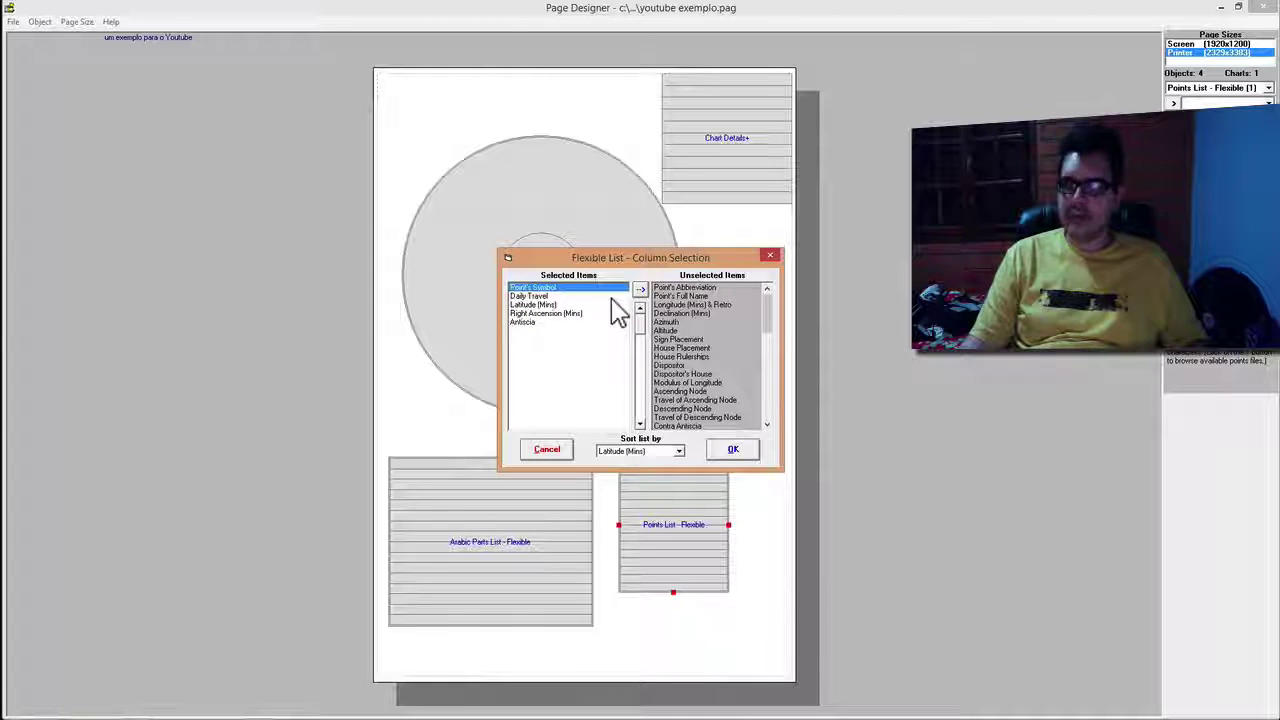
pyautogui.click(733, 450)
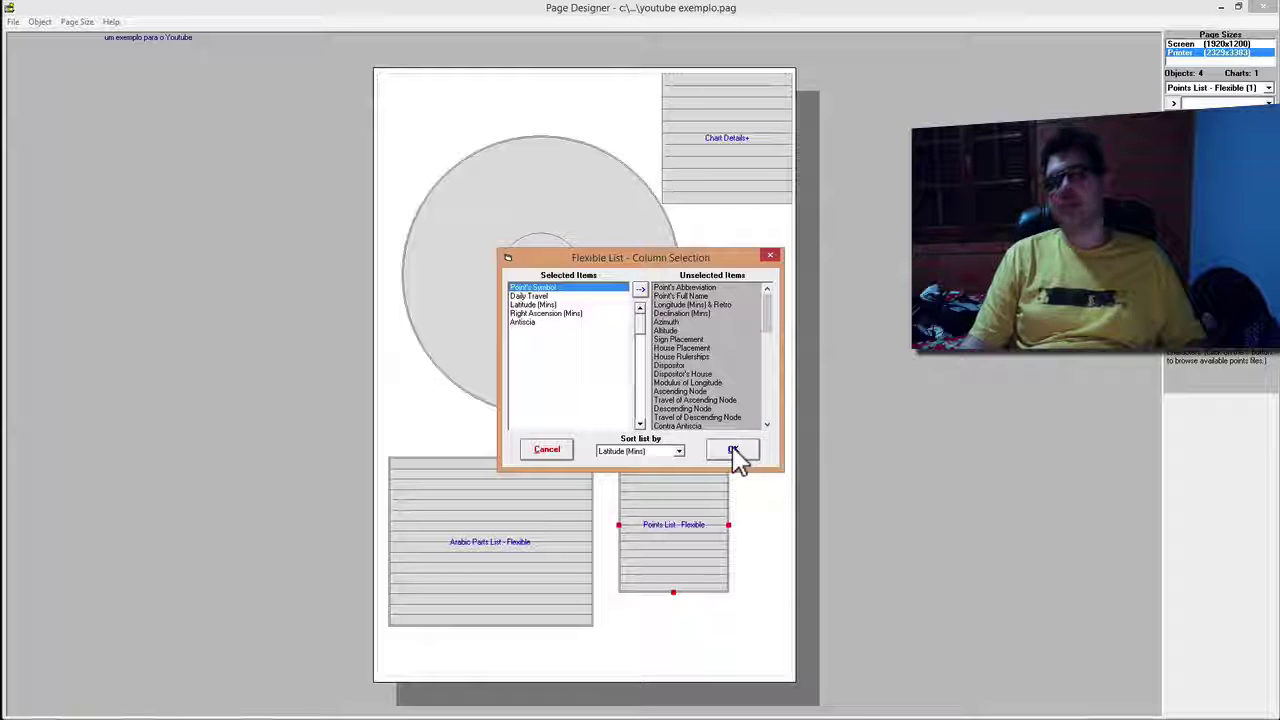
pyautogui.click(733, 452)
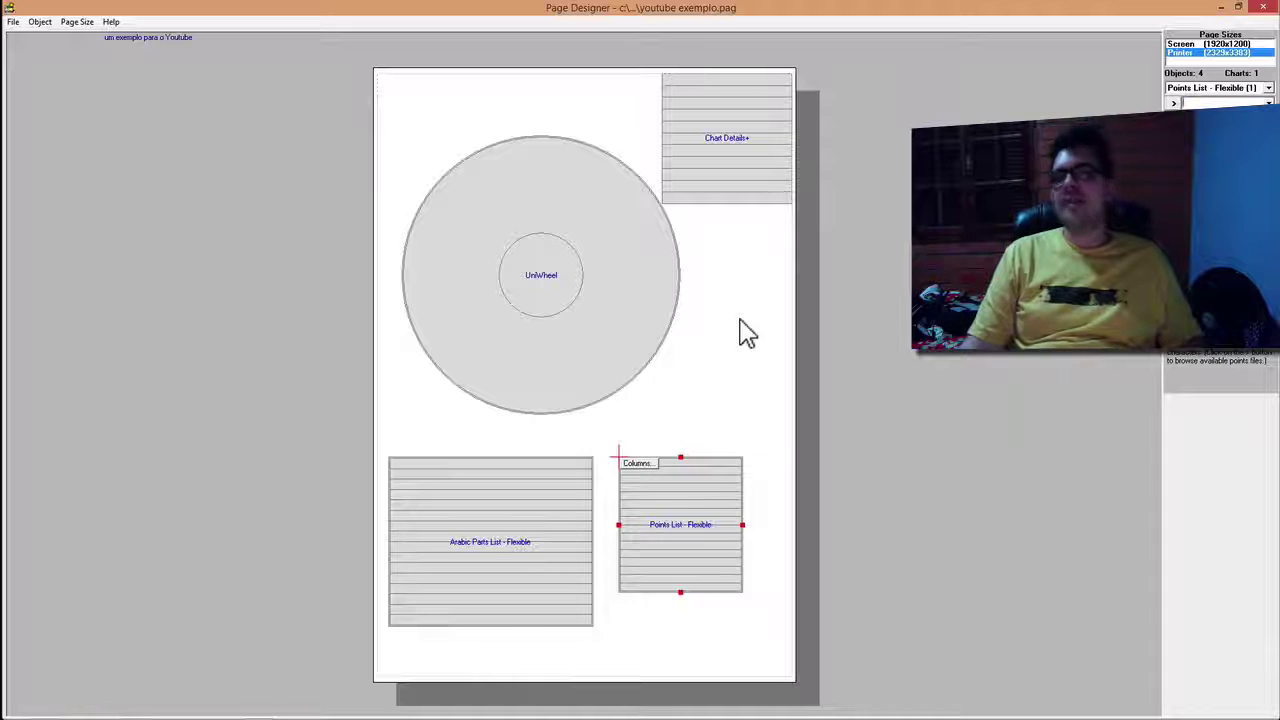
# - Compare the page's object layout on the Screen and Printer page sizes
pyautogui.click(1197, 45)
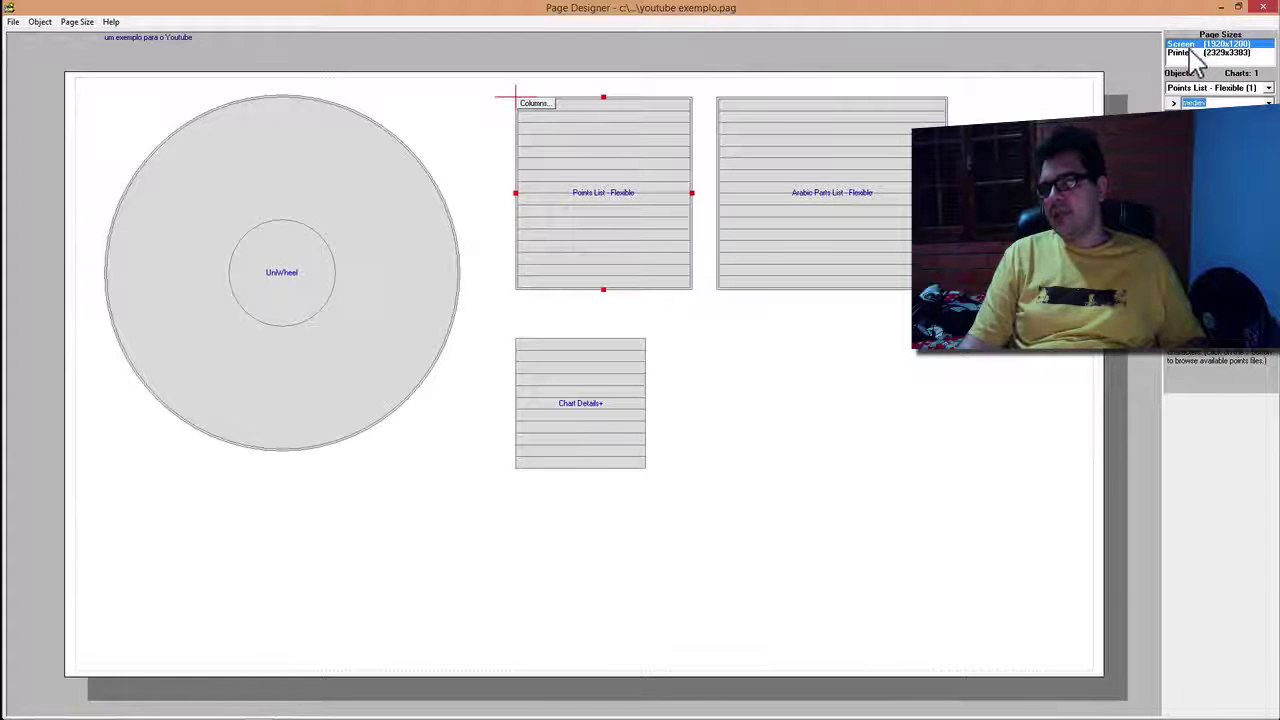
pyautogui.click(1182, 52)
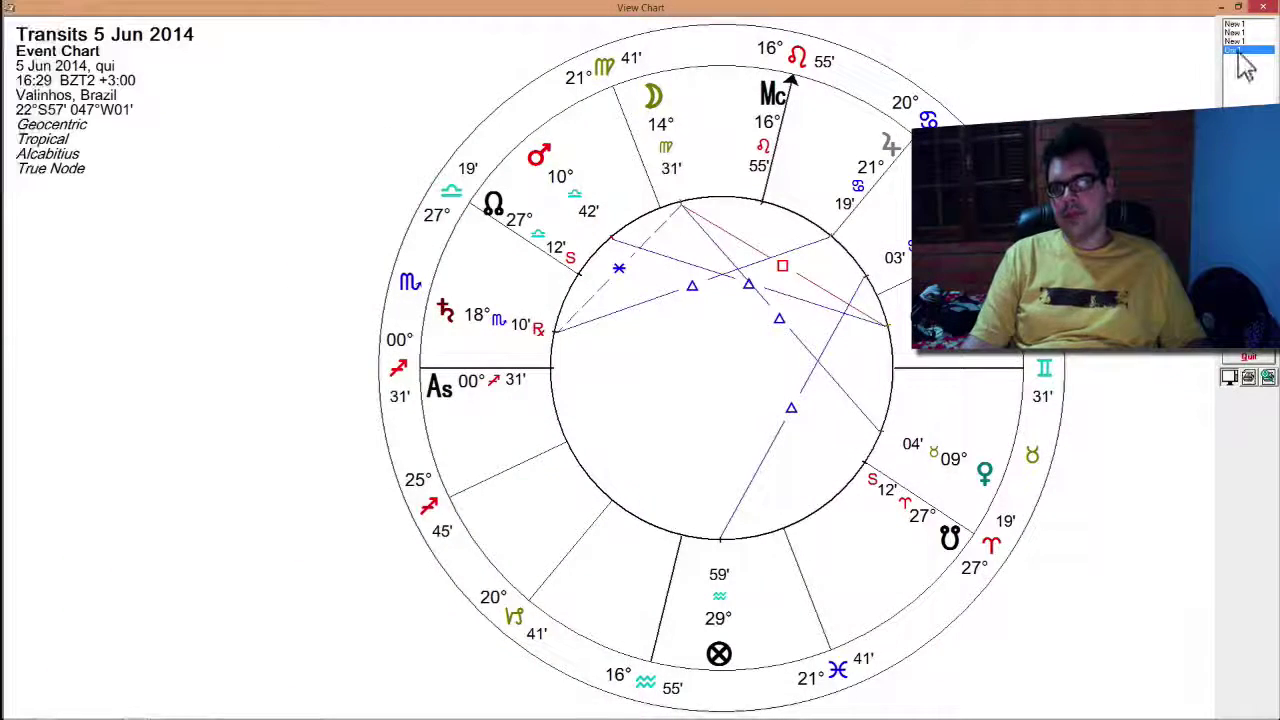
# - Show the third New 1 entry of the open charts and redraw it with the updated custom page
pyautogui.click(1241, 43)
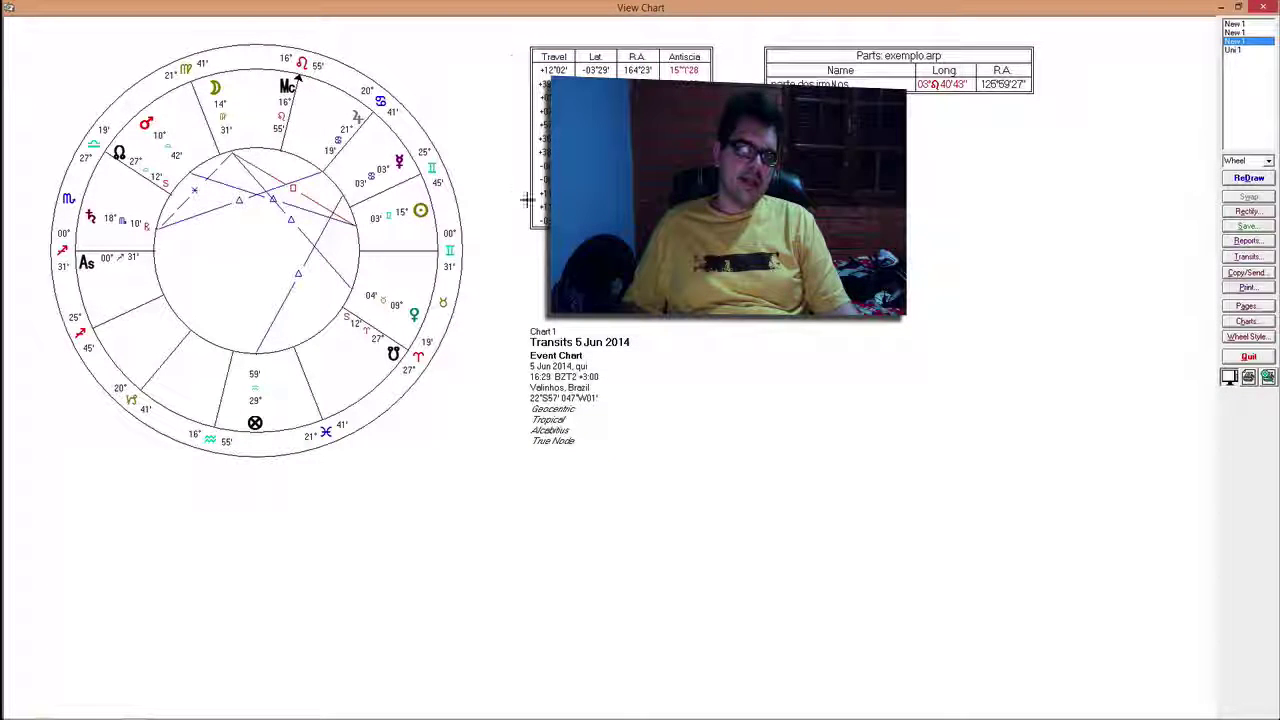
pyautogui.click(1248, 180)
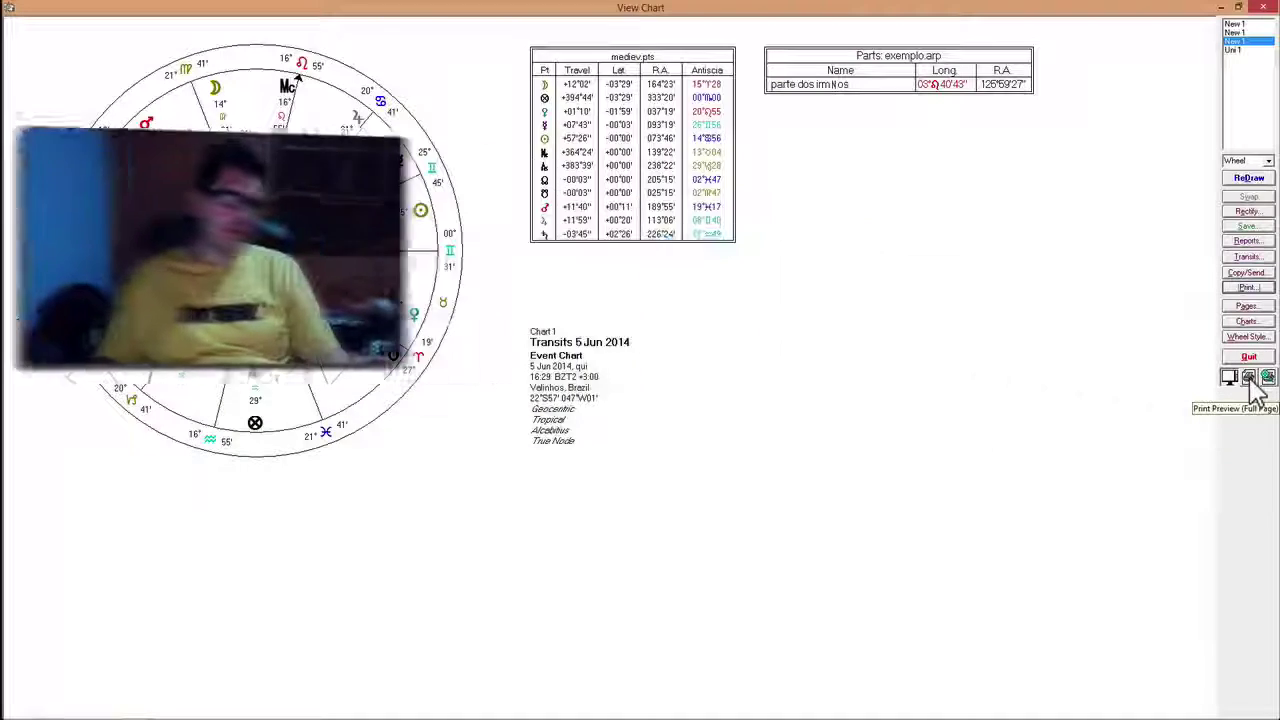
# - Preview the custom page as a full printed page and compare it with the Uni 1 chart entry
pyautogui.click(1249, 381)
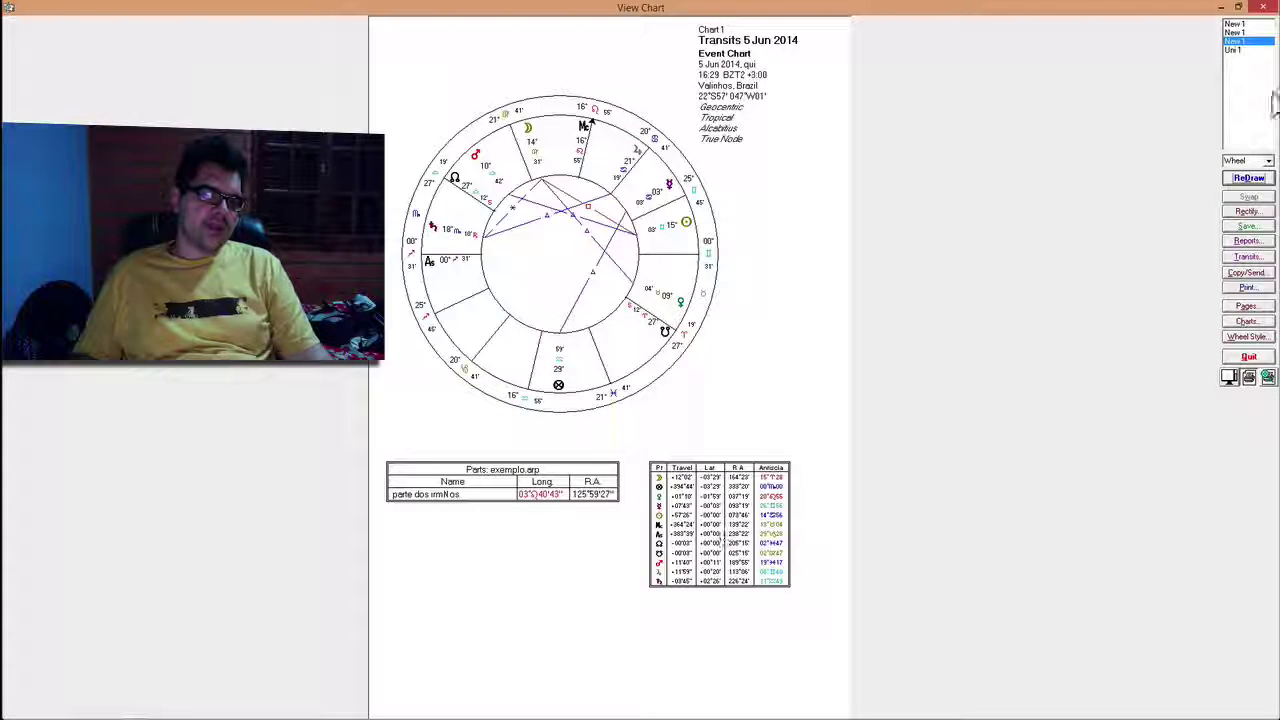
pyautogui.click(1235, 50)
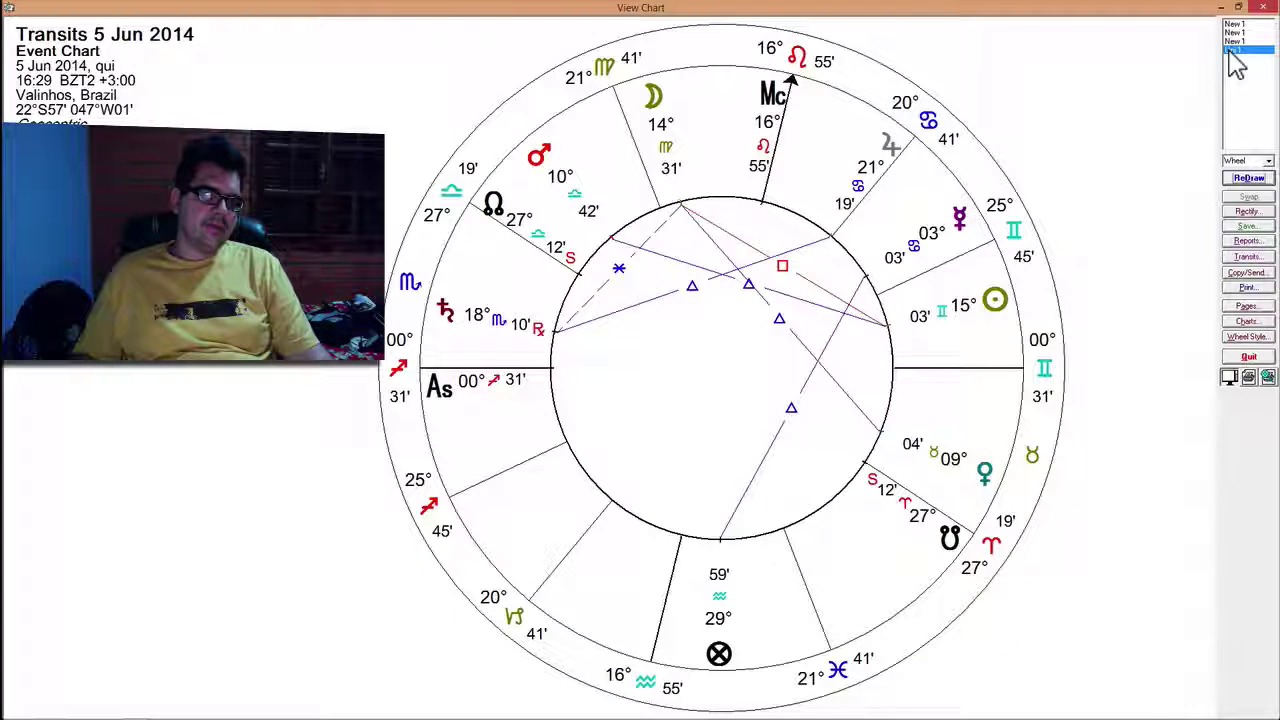
pyautogui.click(1238, 42)
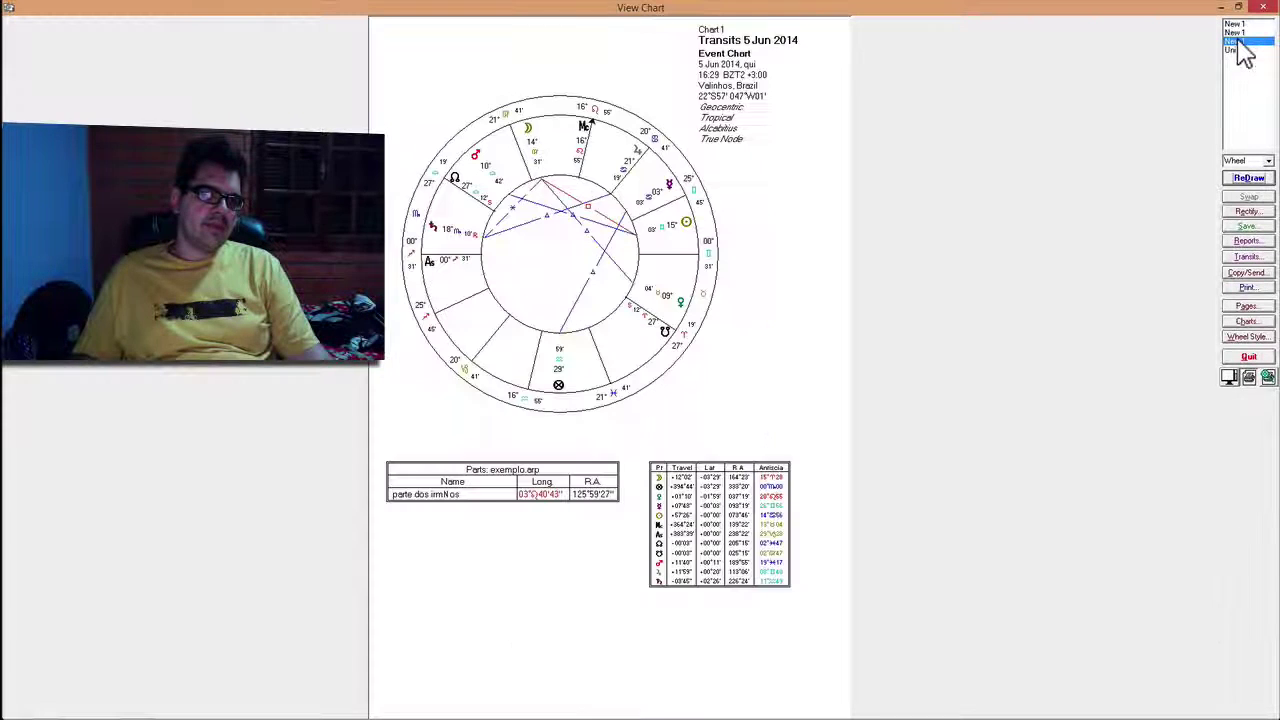
# - Examine the custom page in the enlarged print preview and return to the normal screen view
pyautogui.click(1268, 378)
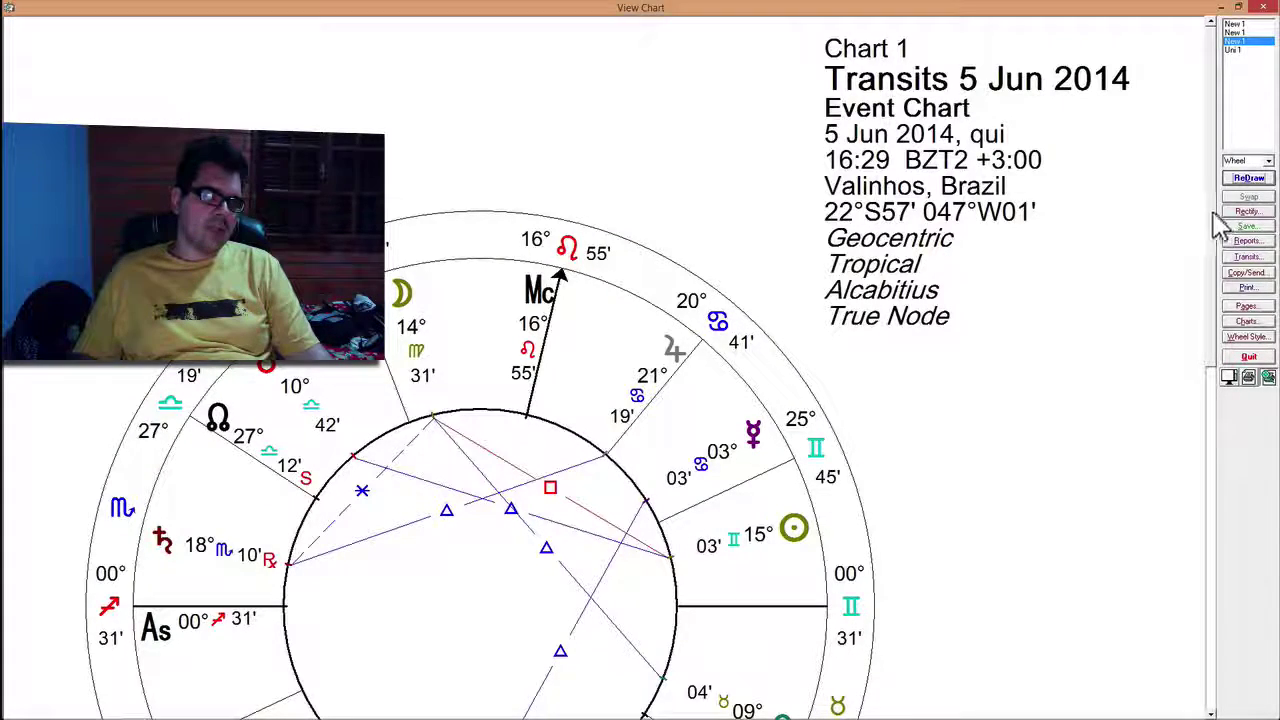
pyautogui.scroll(-2, 1222, 240)
pyautogui.click(1229, 377)
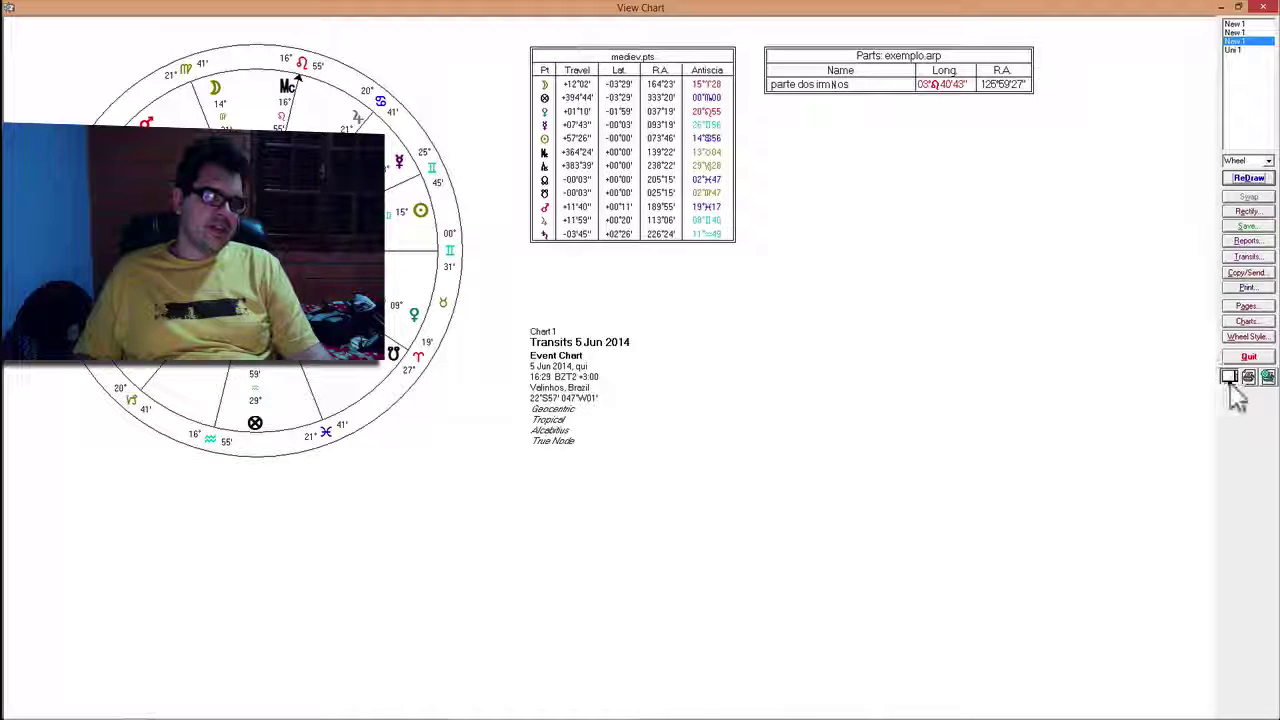